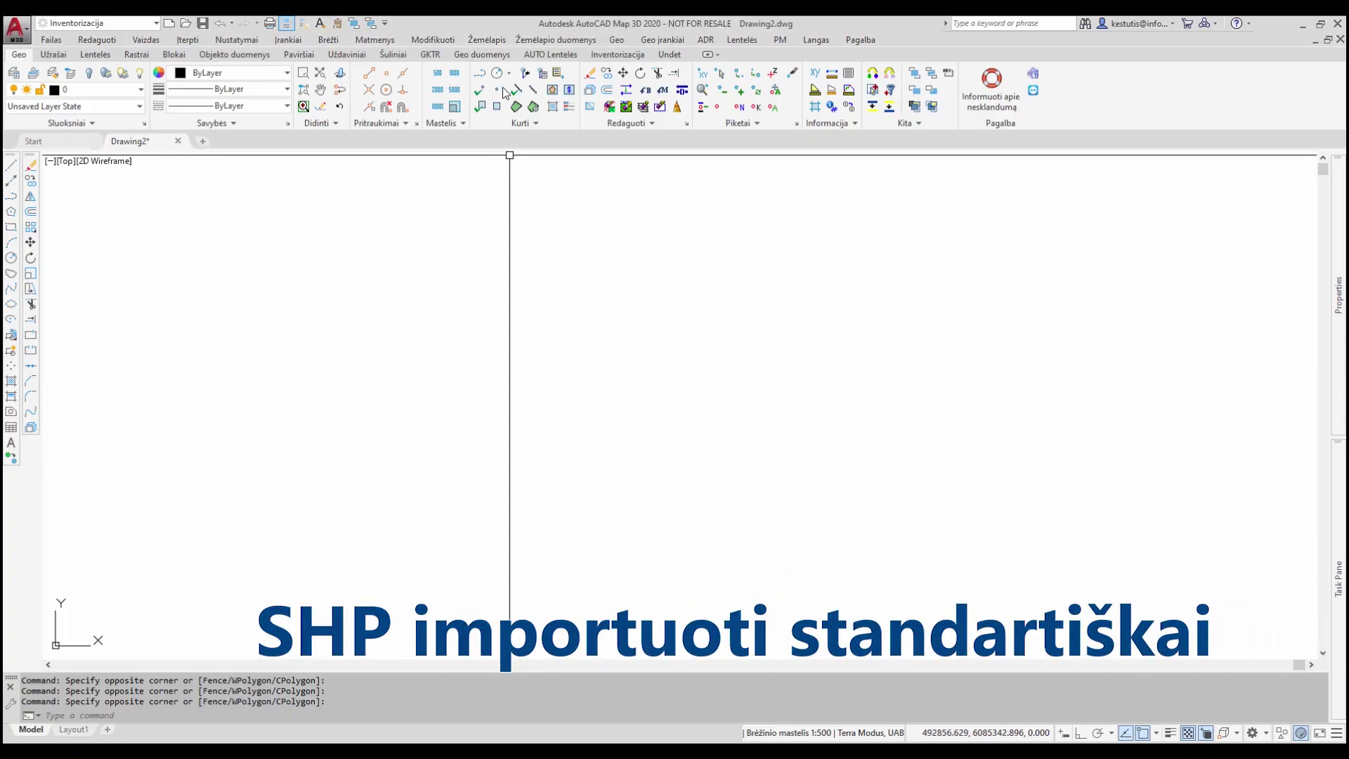
# - Start Importuoti from the Žemėlapis menu to browse the Vilniaus_m_SEDR shapefiles
pyautogui.click(491, 40)
pyautogui.moveTo(524, 209)
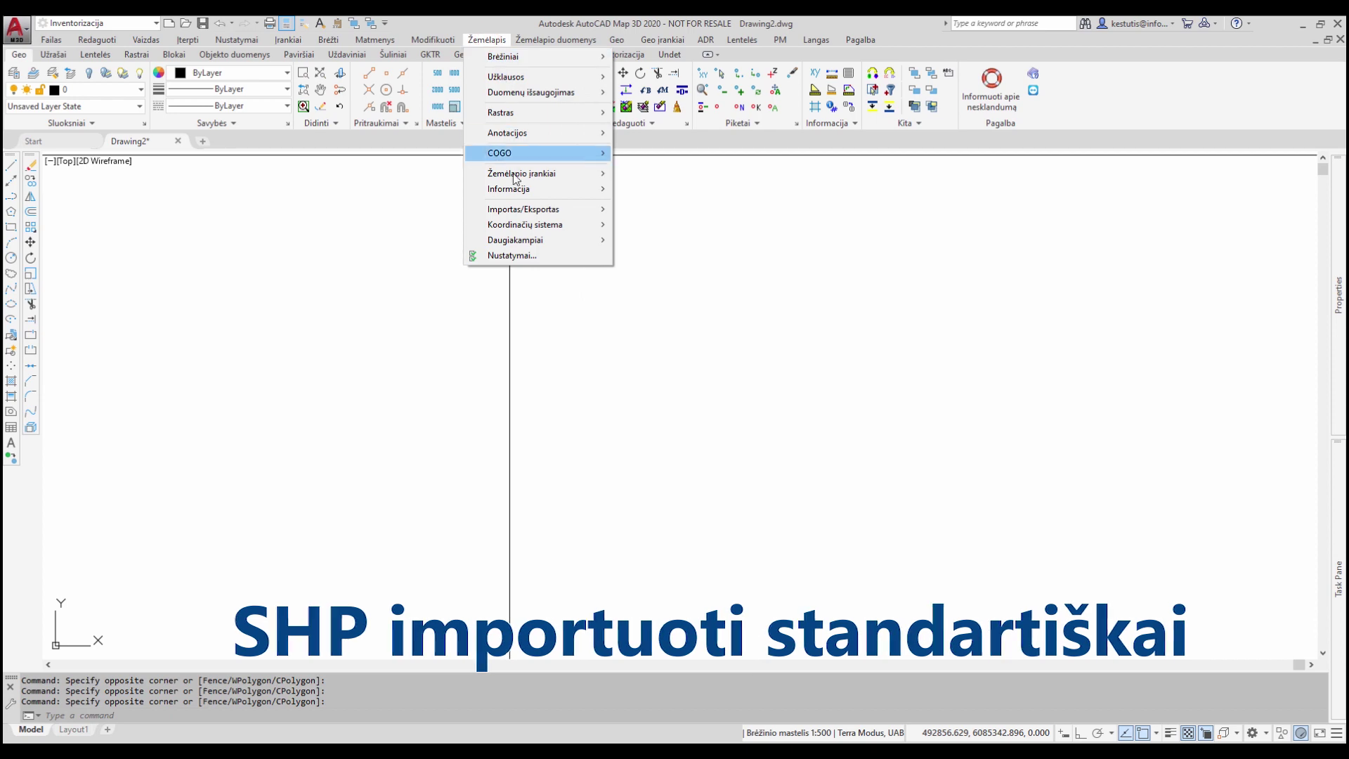
pyautogui.click(675, 210)
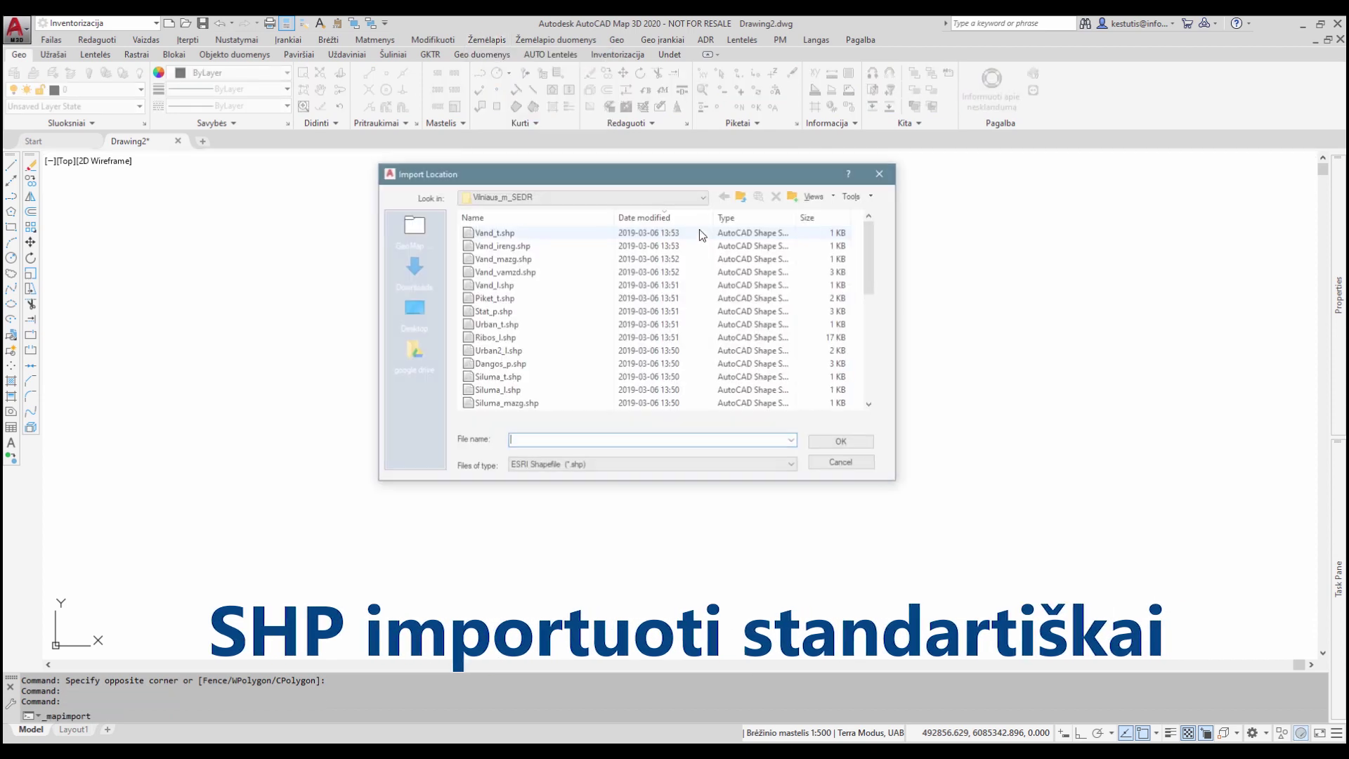
# - Select all the .shp files in the Vilniaus_m_SEDR folder for import
pyautogui.click(487, 232)
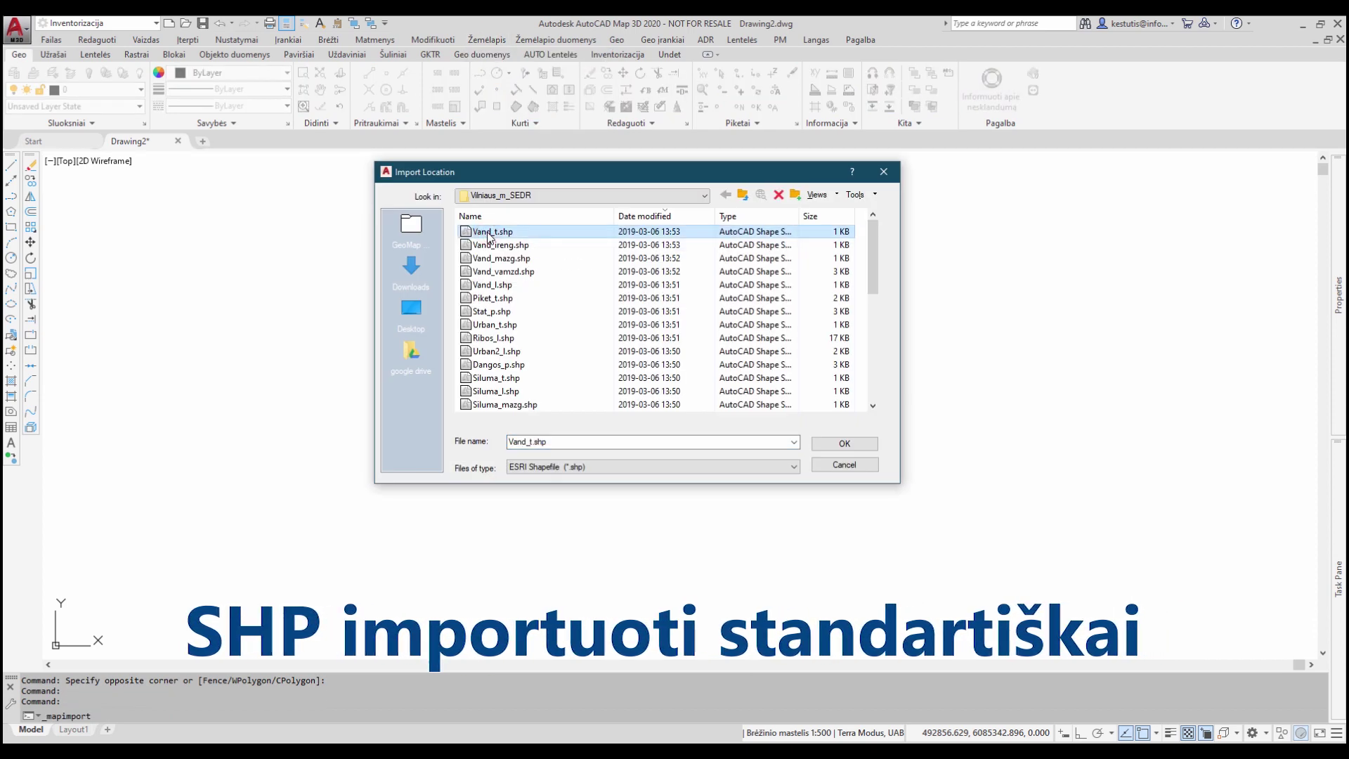
pyautogui.hotkey('ctrl', 'a')
pyautogui.click(843, 443)
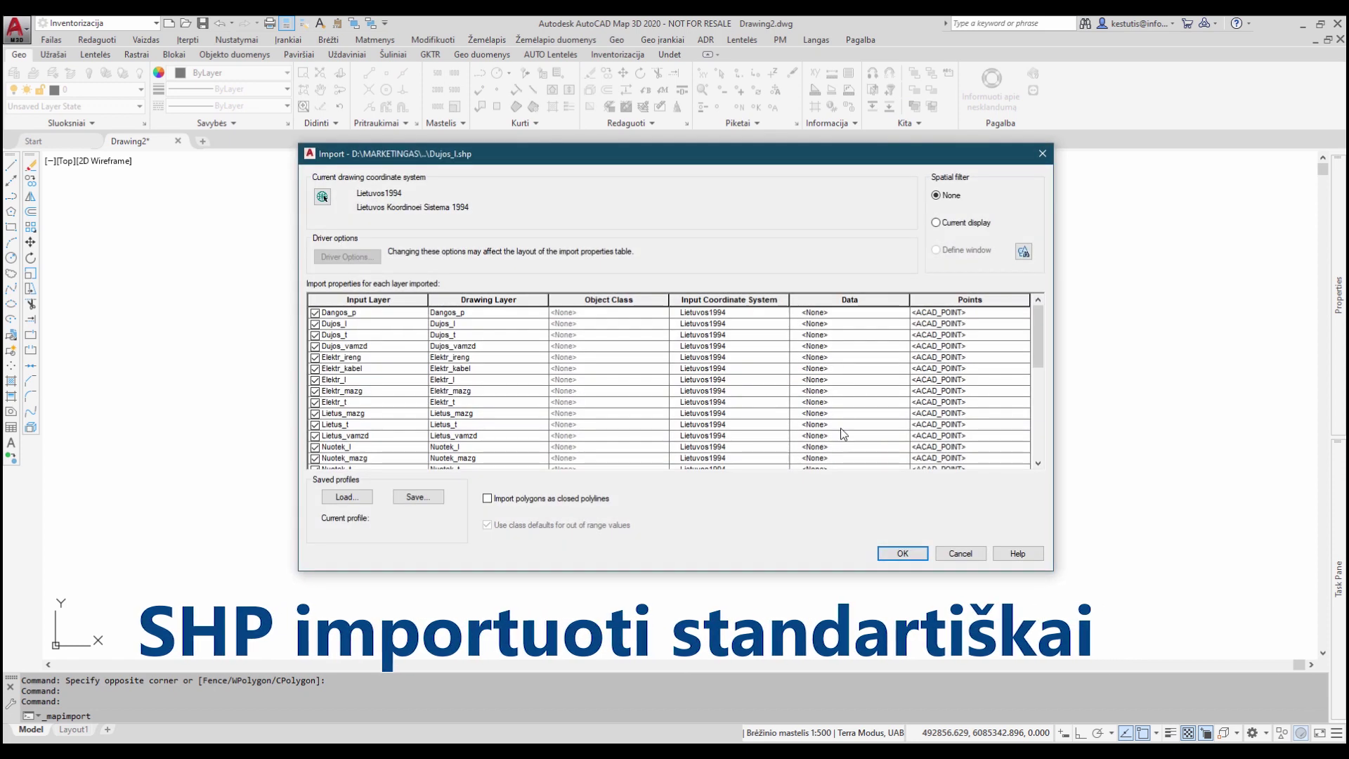
# - Name each data table after its input layer and run the import
pyautogui.rightClick(844, 300)
pyautogui.click(887, 343)
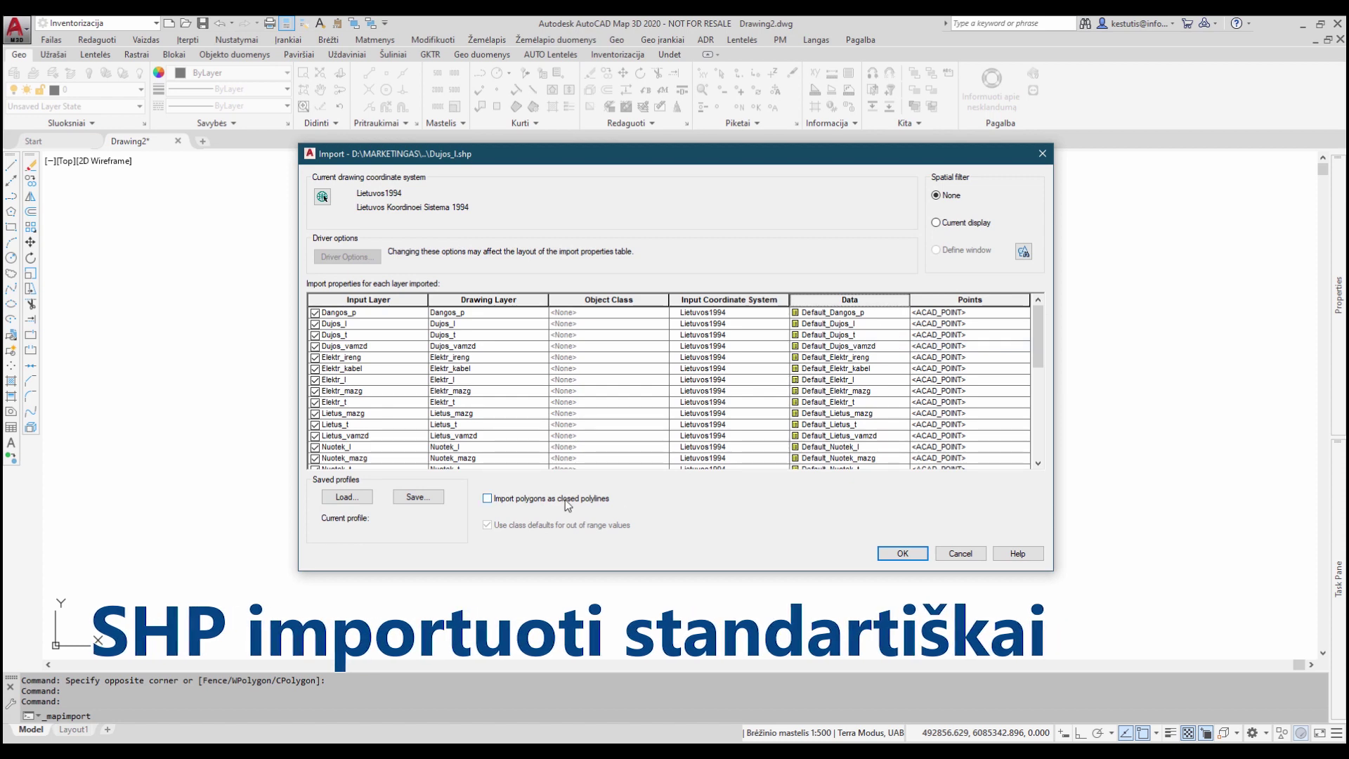
pyautogui.click(909, 554)
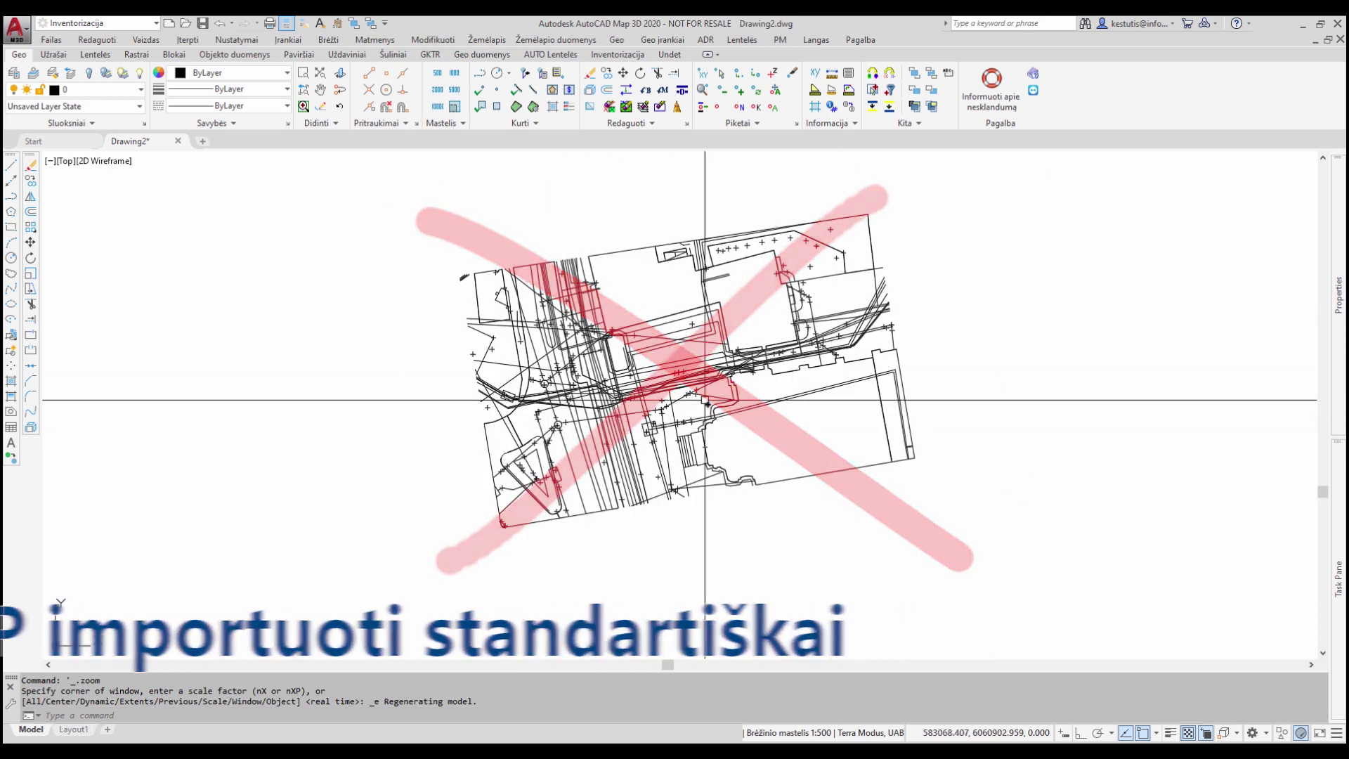
# - Inspect a cable polyline's Default_Elektr_kabel object data in Properties, then deselect it
pyautogui.scroll(3, 632, 324)
pyautogui.scroll(3, 691, 350)
pyautogui.click(691, 350)
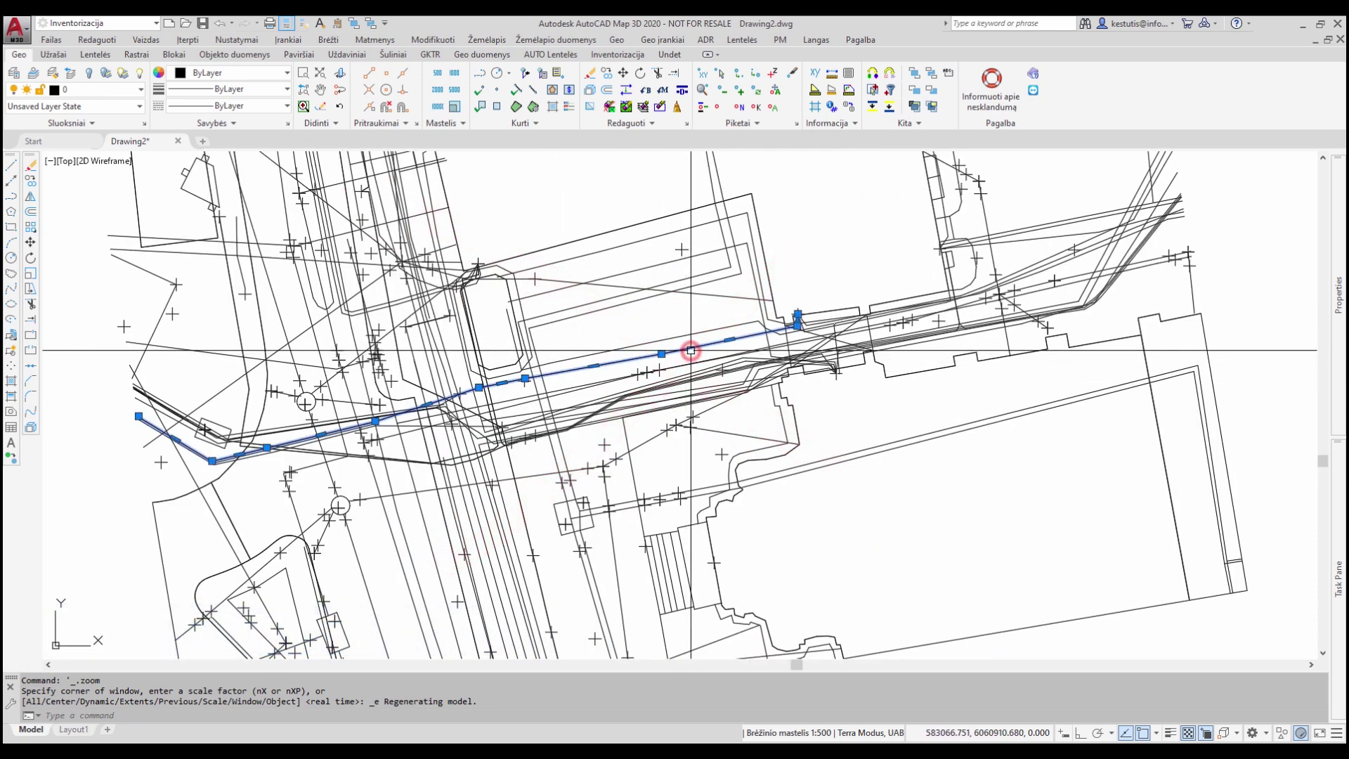
pyautogui.hotkey('ctrl', '1')
pyautogui.scroll(-2, 1211, 466)
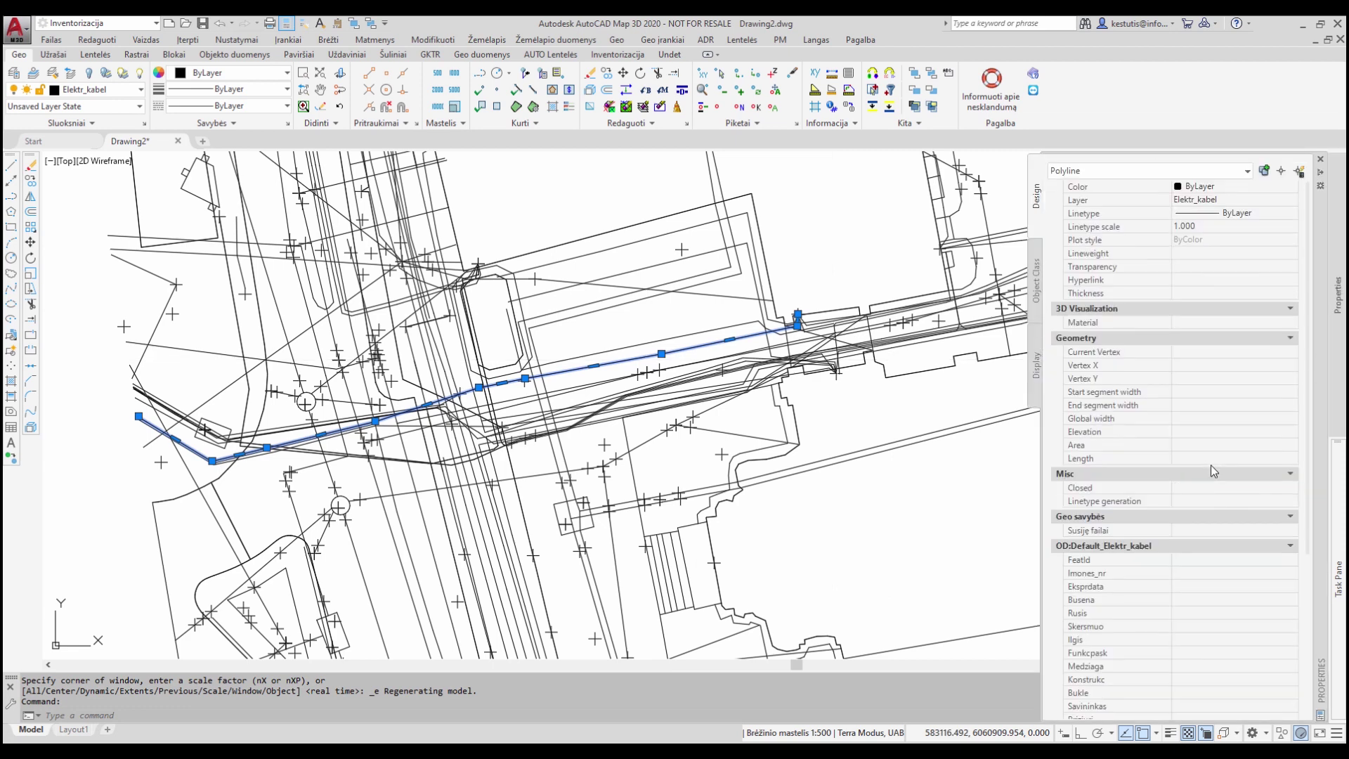
pyautogui.scroll(-4, 1211, 465)
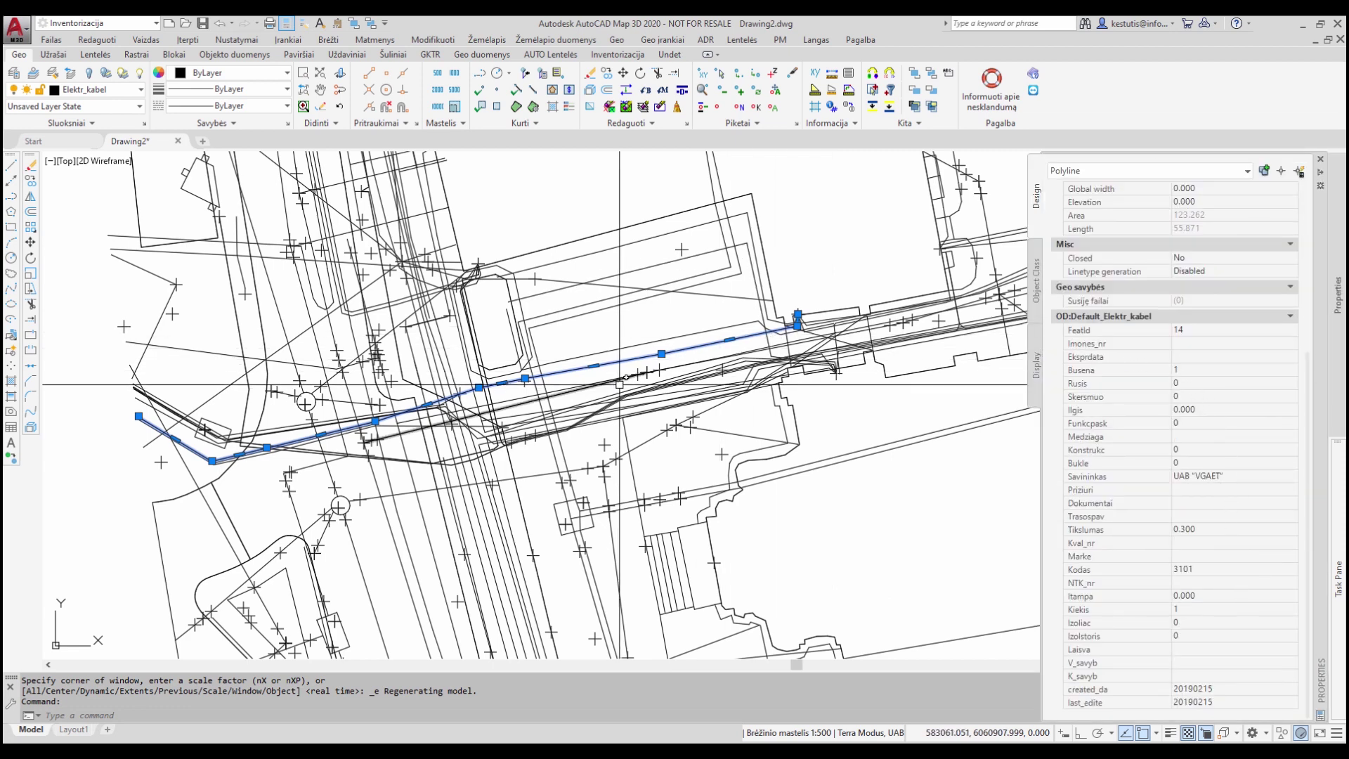
pyautogui.press('Escape')
pyautogui.hotkey('ctrl', '1')
# - Crossing-select and delete all 468 imported objects
pyautogui.scroll(-5, 572, 391)
pyautogui.click(919, 600)
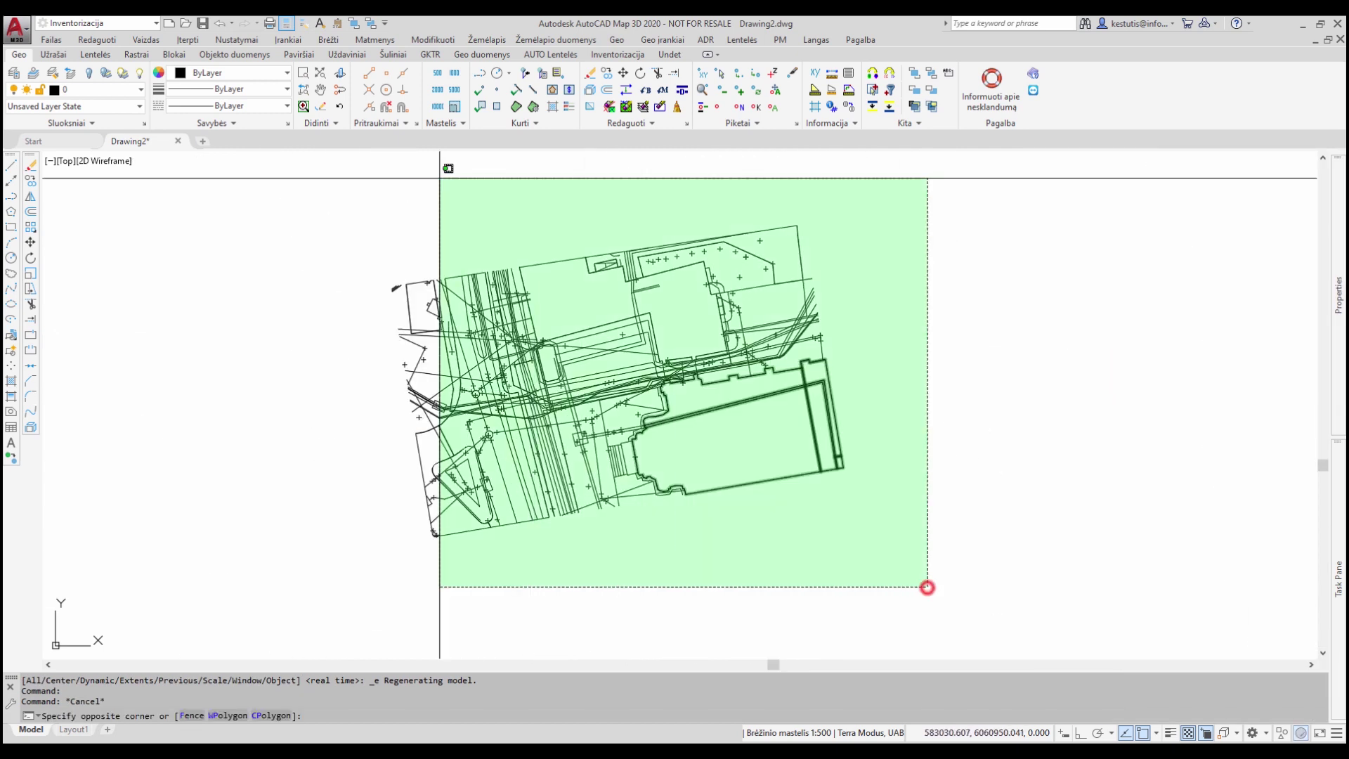
pyautogui.click(354, 205)
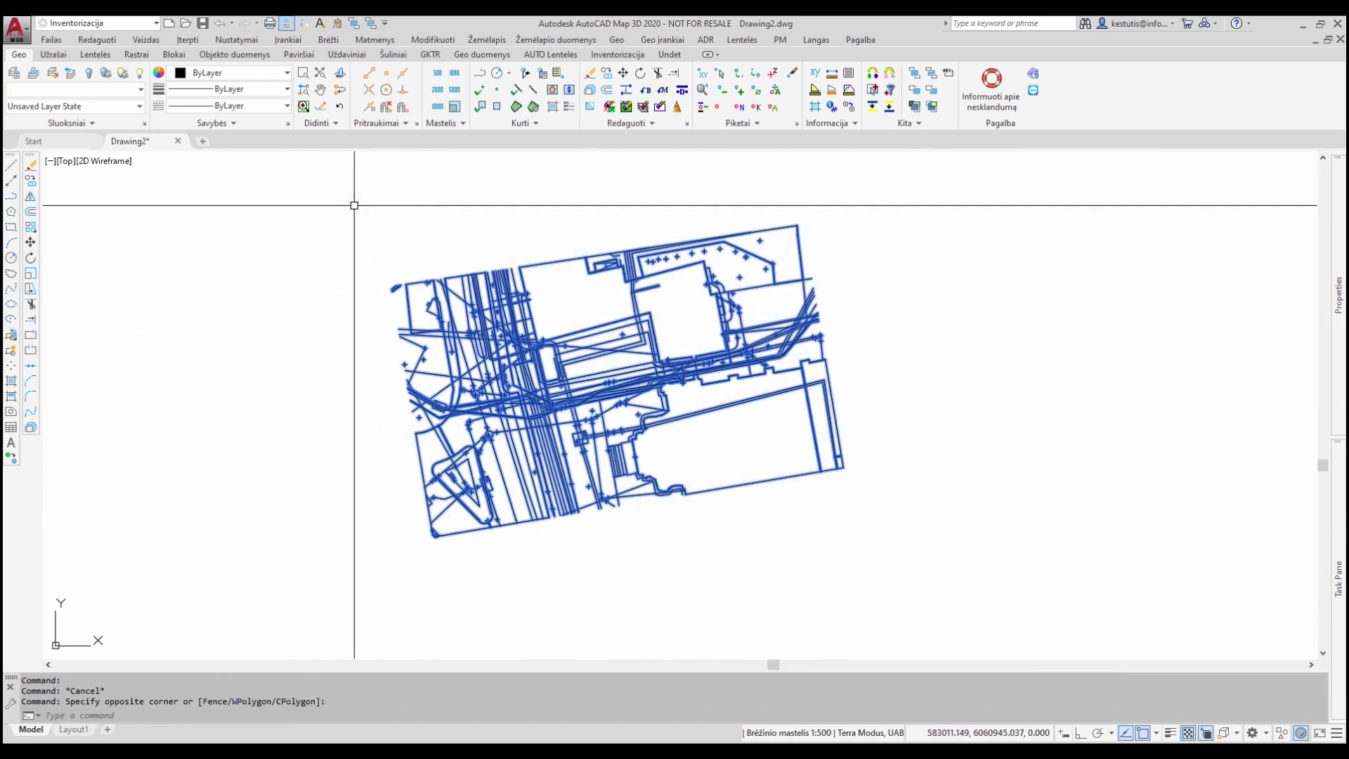
pyautogui.press('Delete')
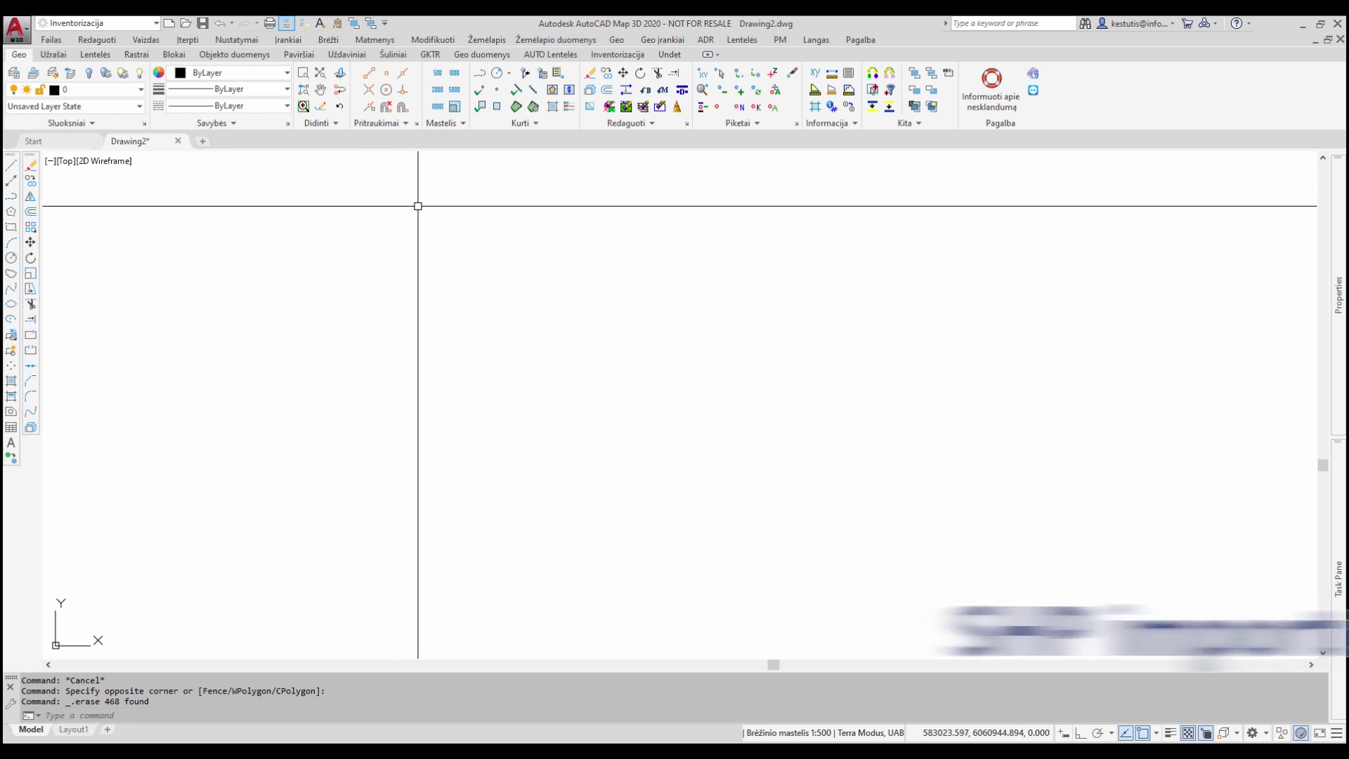
pyautogui.click(486, 39)
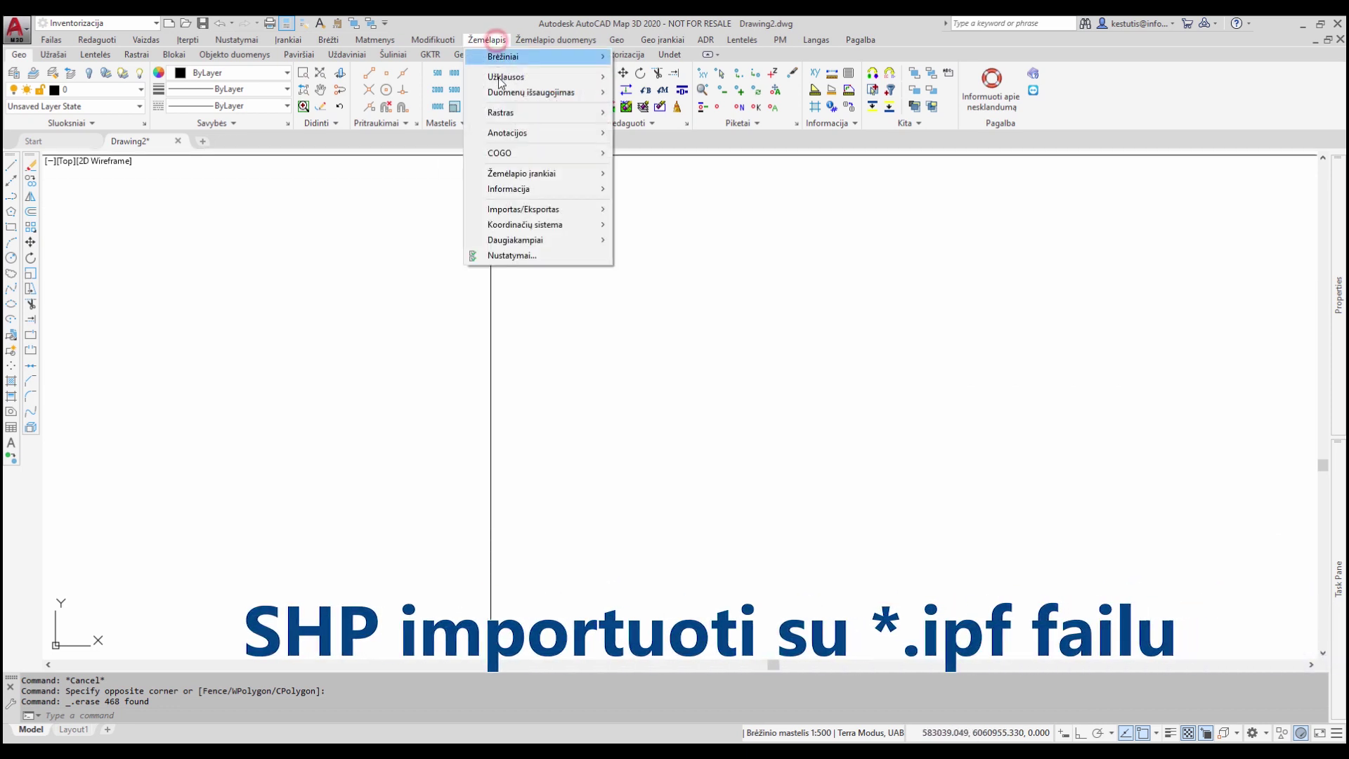
# - Import again, selecting all the .shp files in the folder
pyautogui.moveTo(524, 209)
pyautogui.click(643, 209)
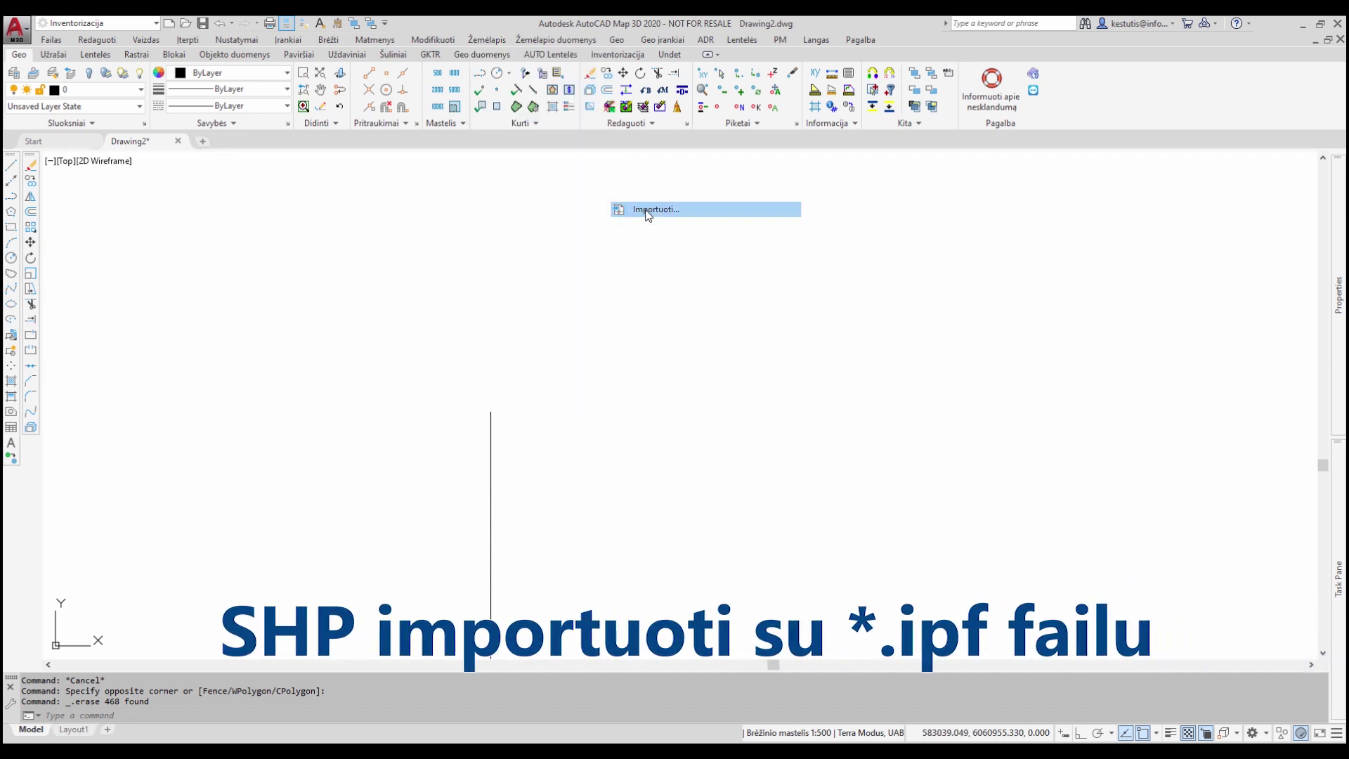
pyautogui.click(505, 232)
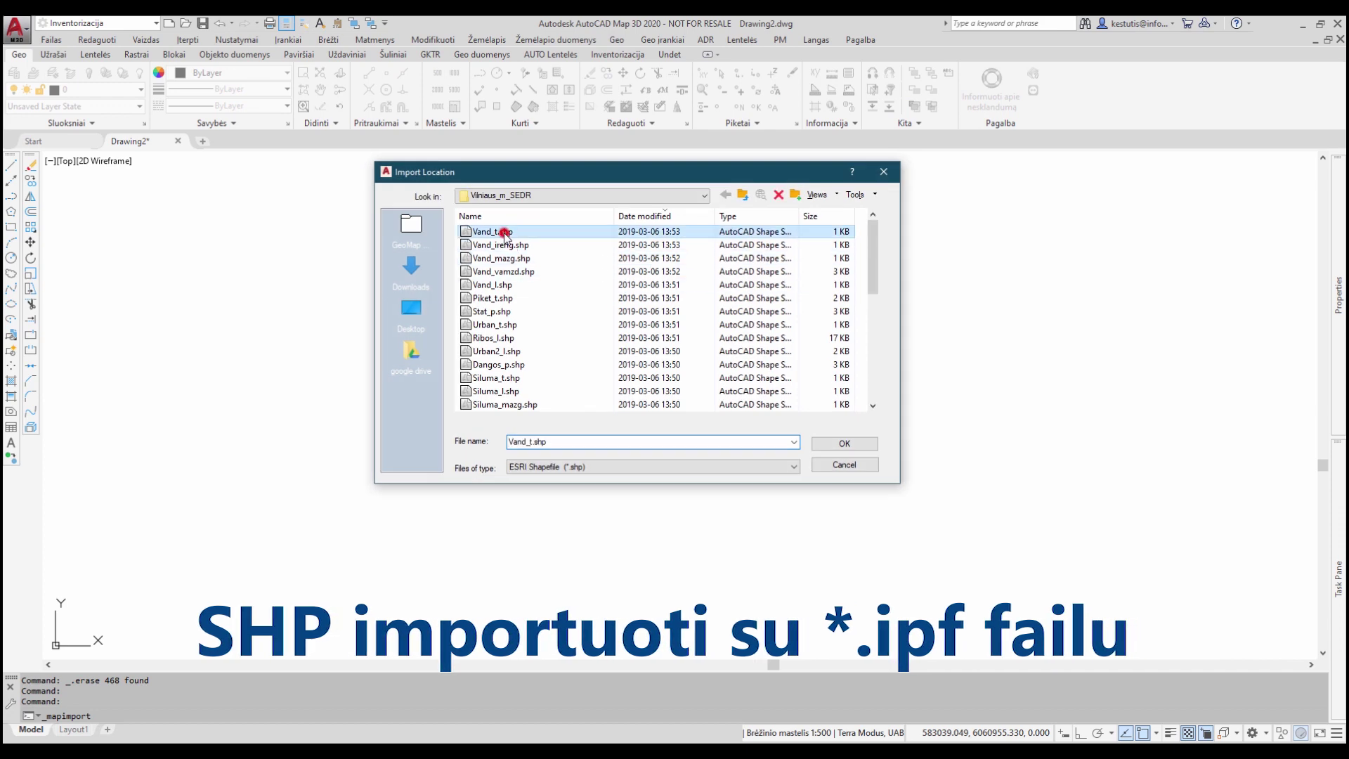
pyautogui.hotkey('ctrl', 'a')
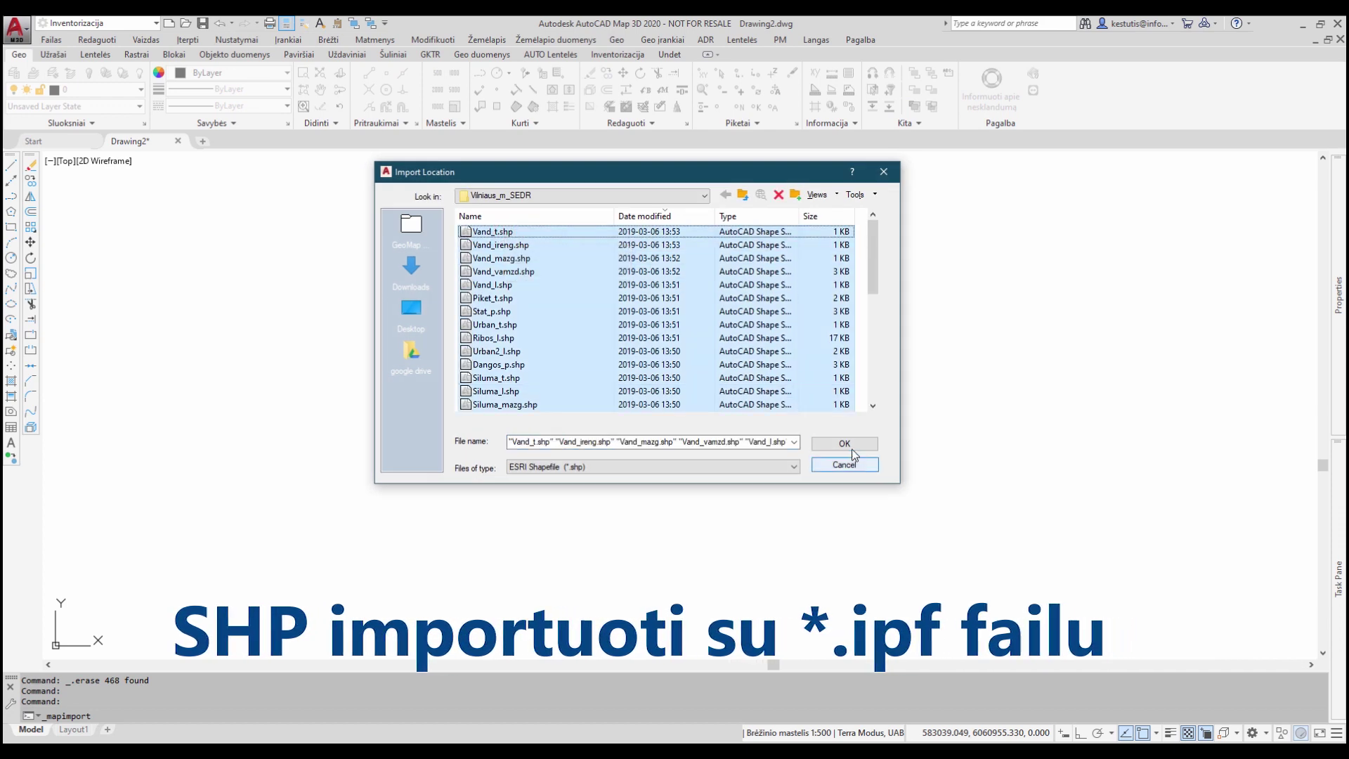
pyautogui.click(850, 447)
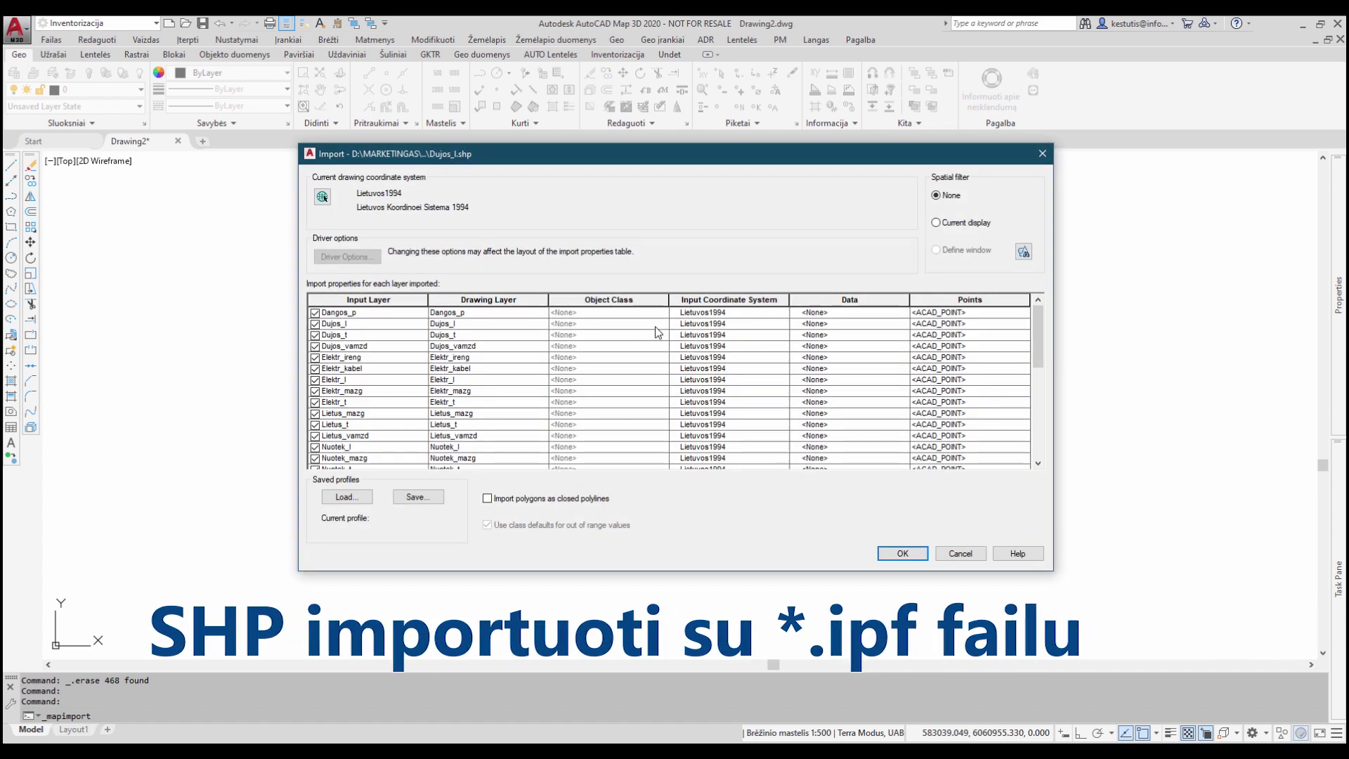
# - Load the TOPD.ipf import profile and run the import
pyautogui.click(365, 500)
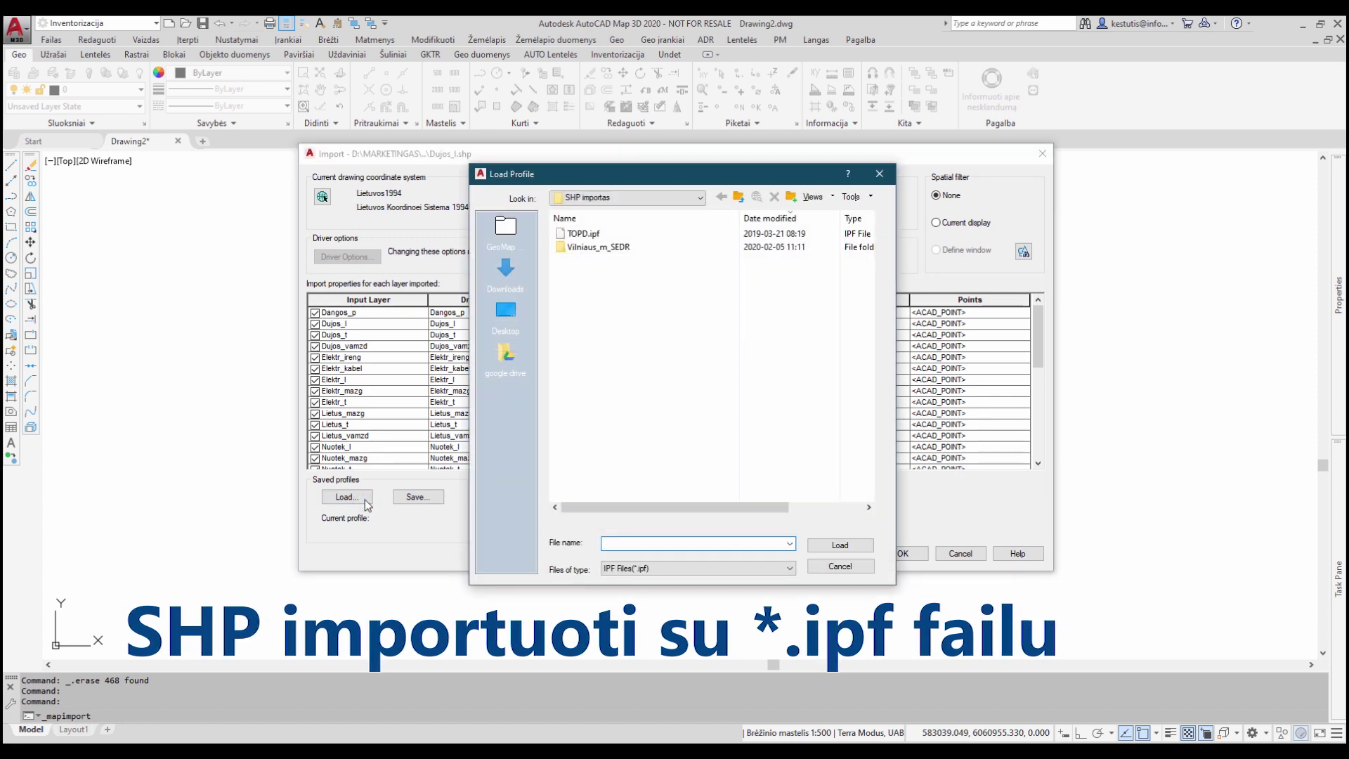
pyautogui.click(583, 234)
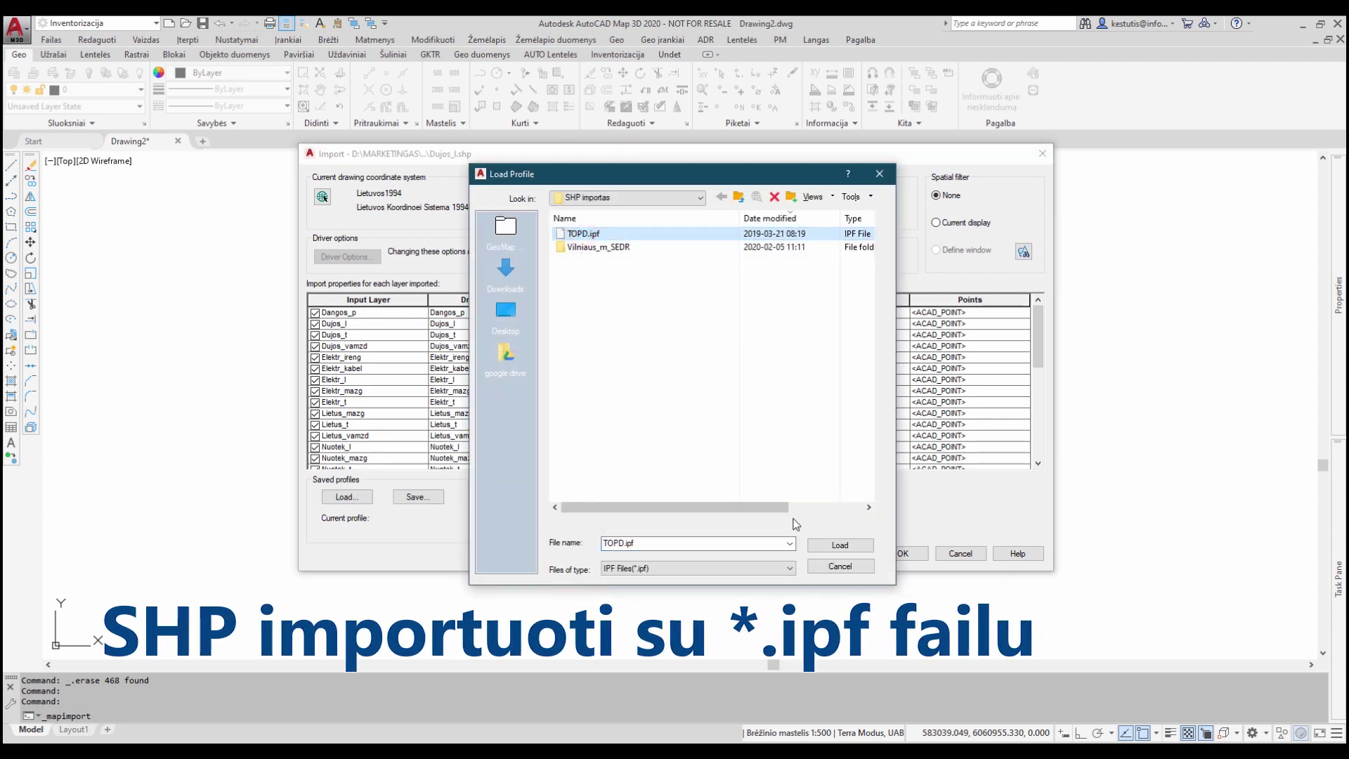
pyautogui.click(835, 548)
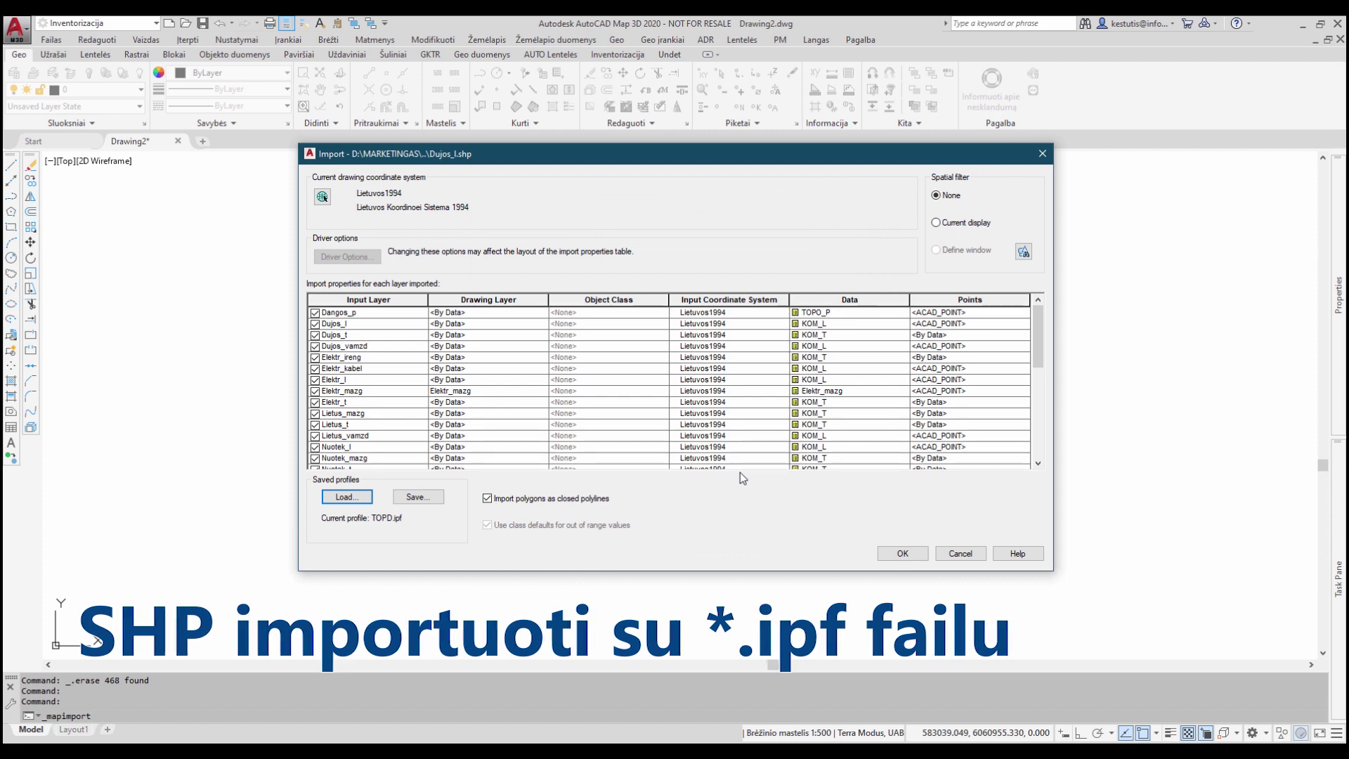
pyautogui.click(904, 555)
# - Accept the field mismatch warning and zoom into the dense utility lines
pyautogui.click(723, 535)
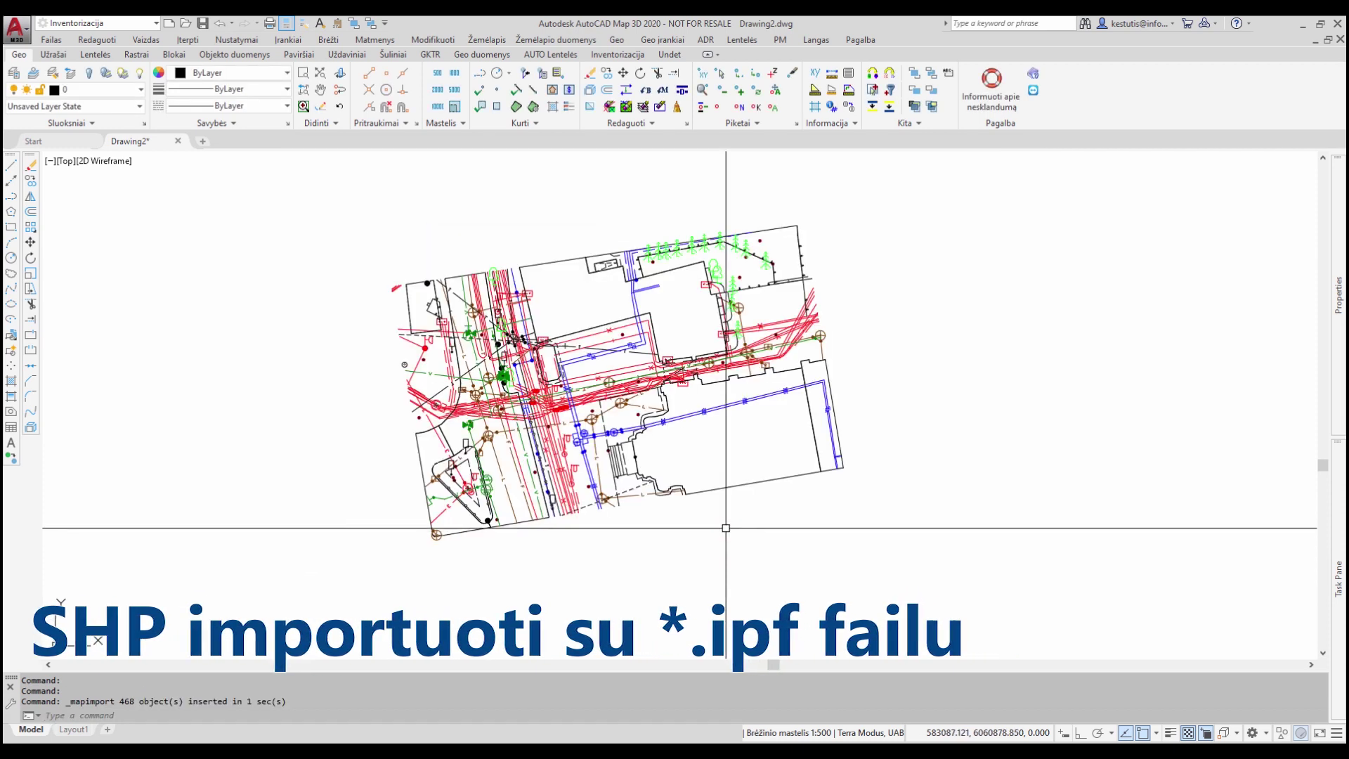
pyautogui.scroll(4, 531, 390)
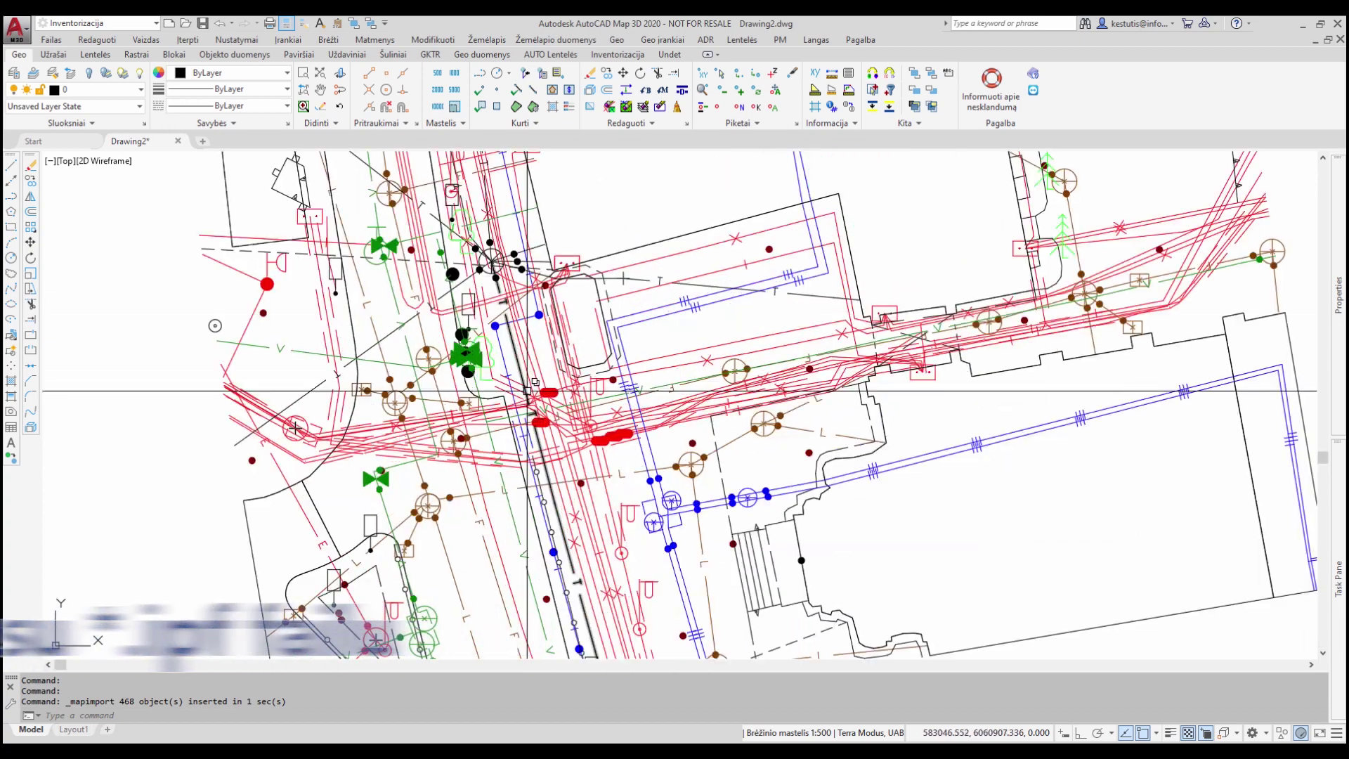
pyautogui.moveTo(790, 418); pyautogui.dragTo(845, 353, button='middle')
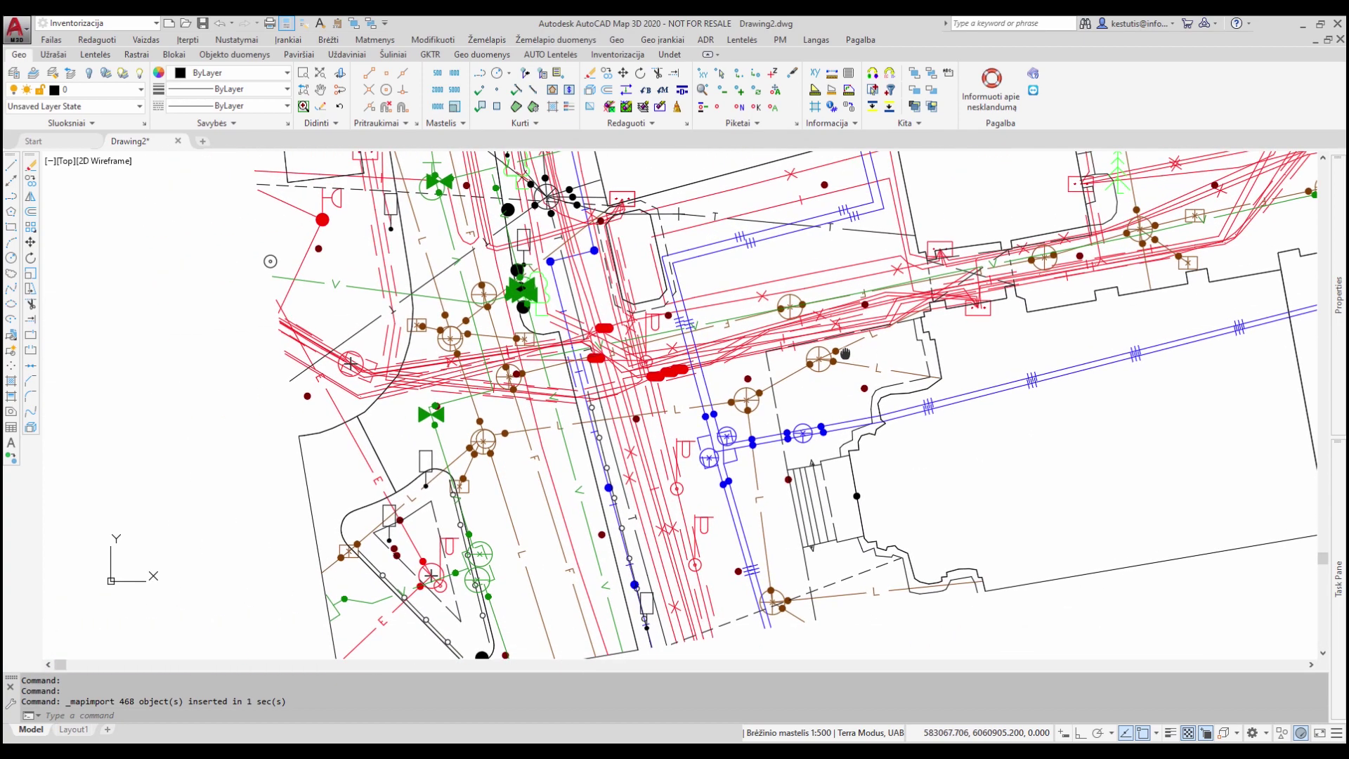
pyautogui.scroll(2, 834, 278)
# - Check a blue polyline's KOM_L object data (KODAS 3101), then deselect it
pyautogui.click(823, 268)
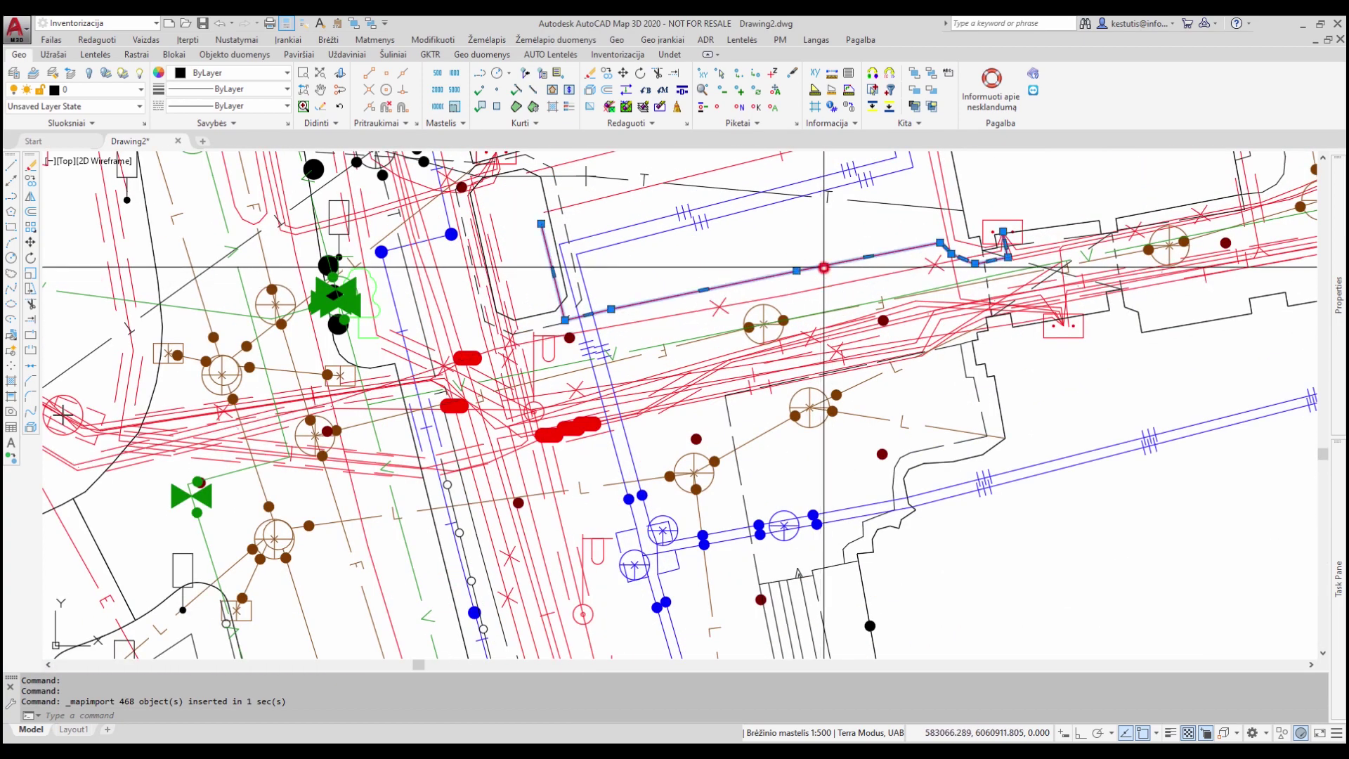
pyautogui.hotkey('ctrl', '1')
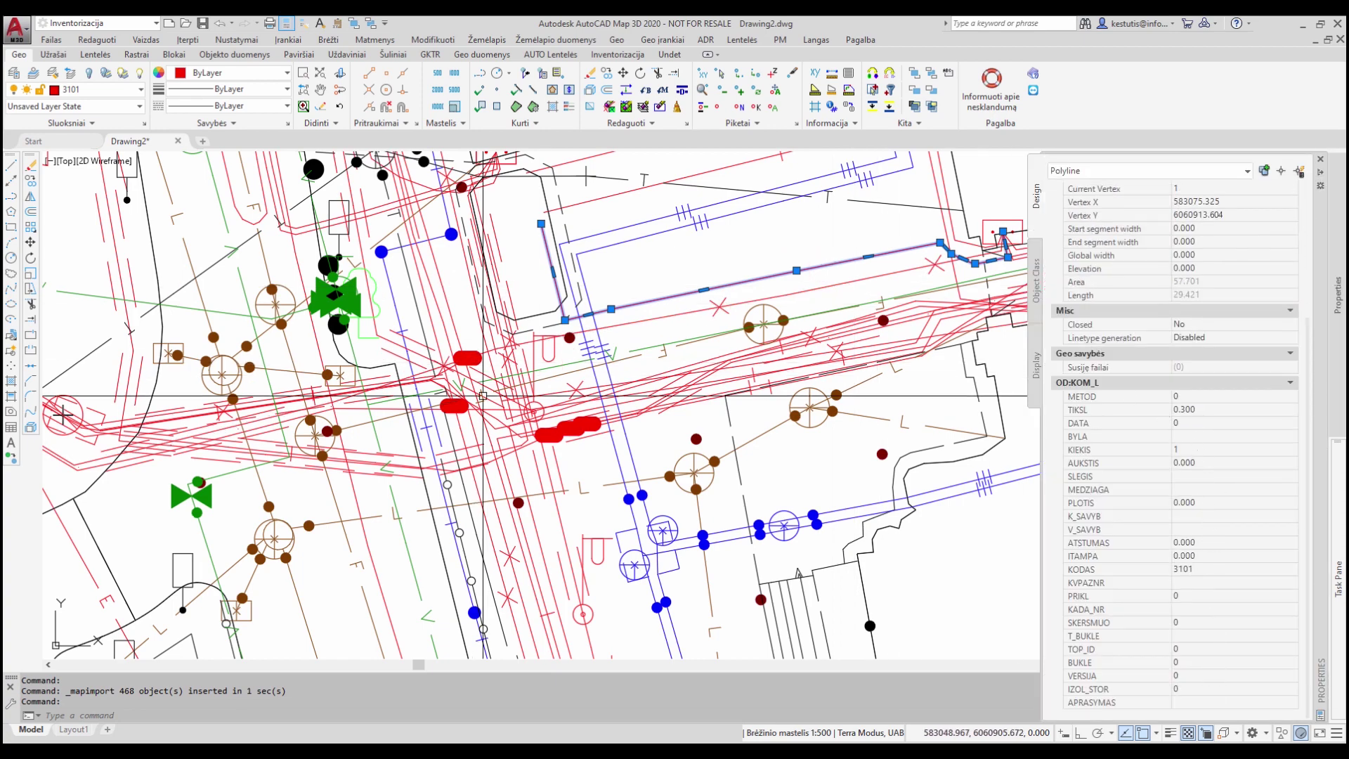
pyautogui.press('Escape')
pyautogui.scroll(-3, 492, 407)
pyautogui.scroll(-2, 539, 452)
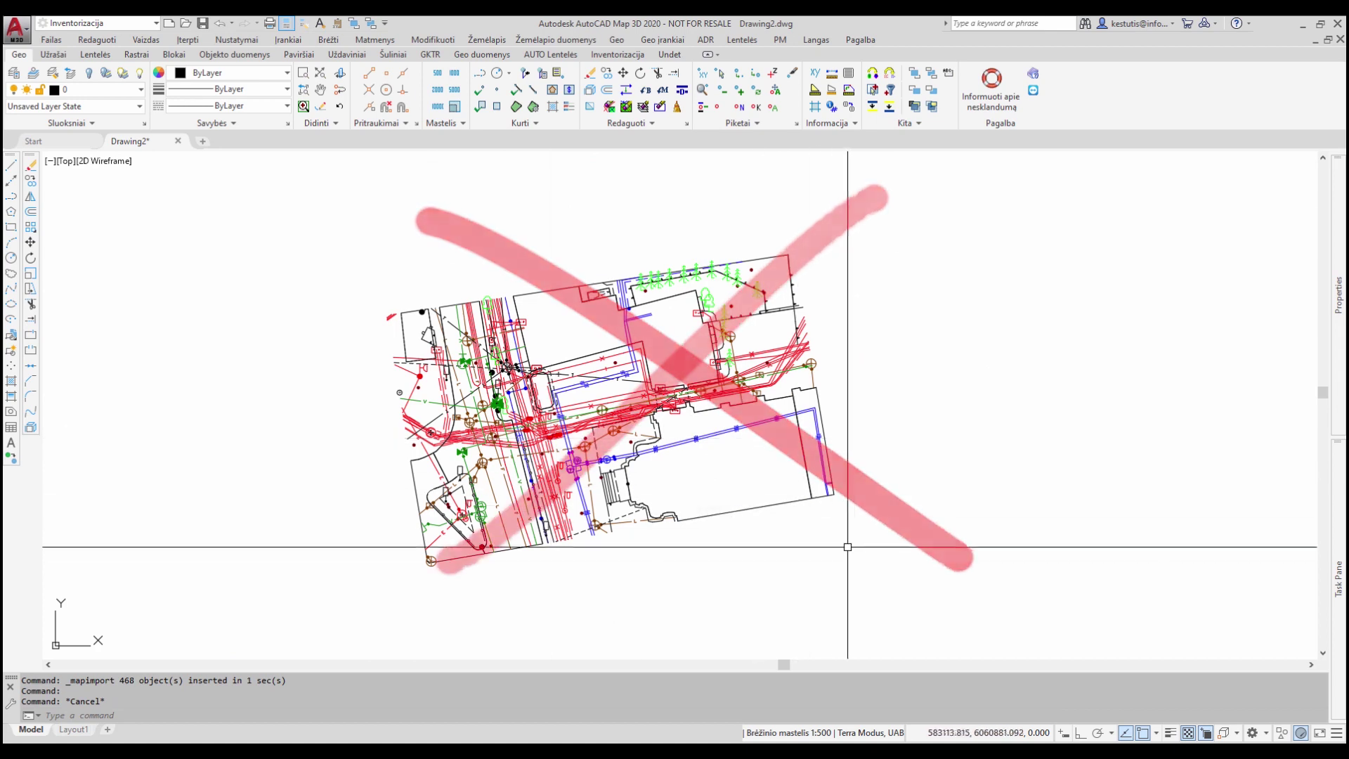
# - Crossing-select and delete all 468 re-imported objects
pyautogui.moveTo(873, 572); pyautogui.dragTo(339, 234)
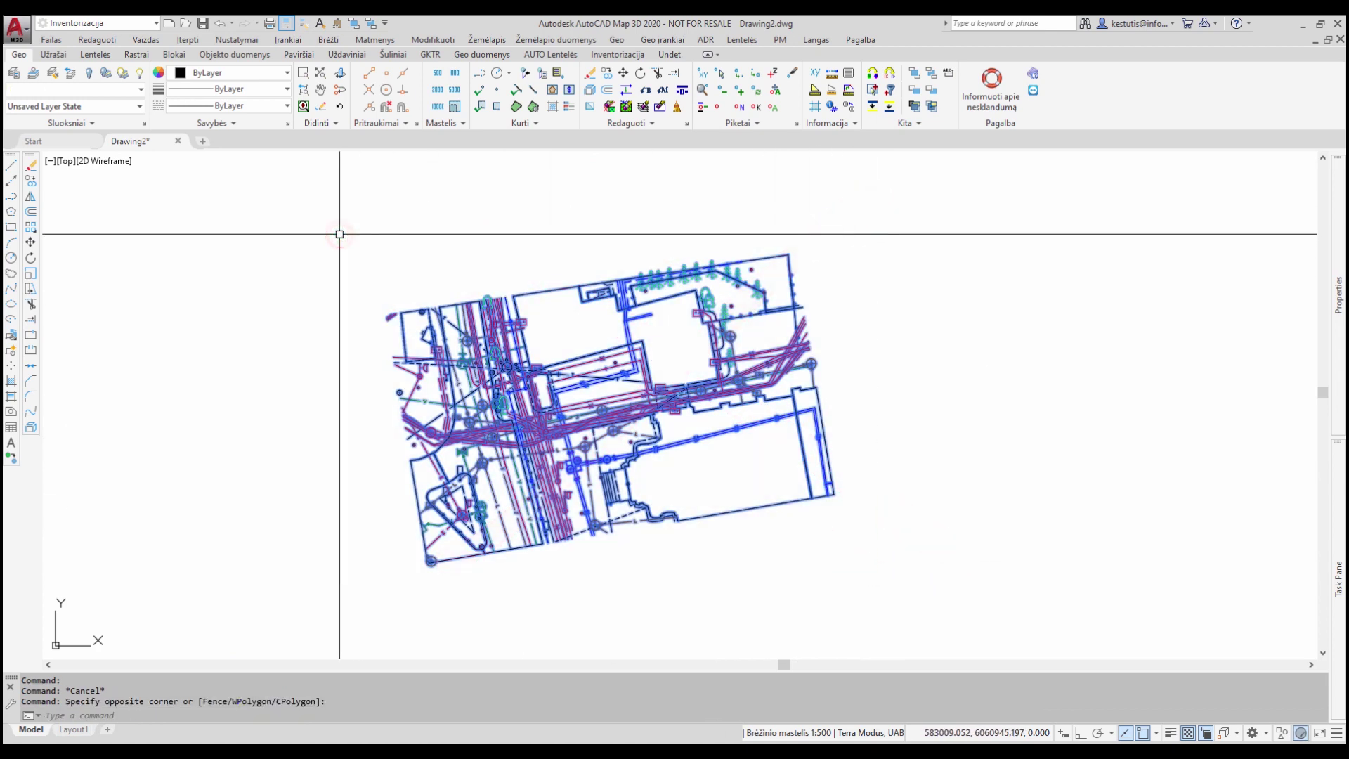
pyautogui.click(339, 234)
pyautogui.press('Delete')
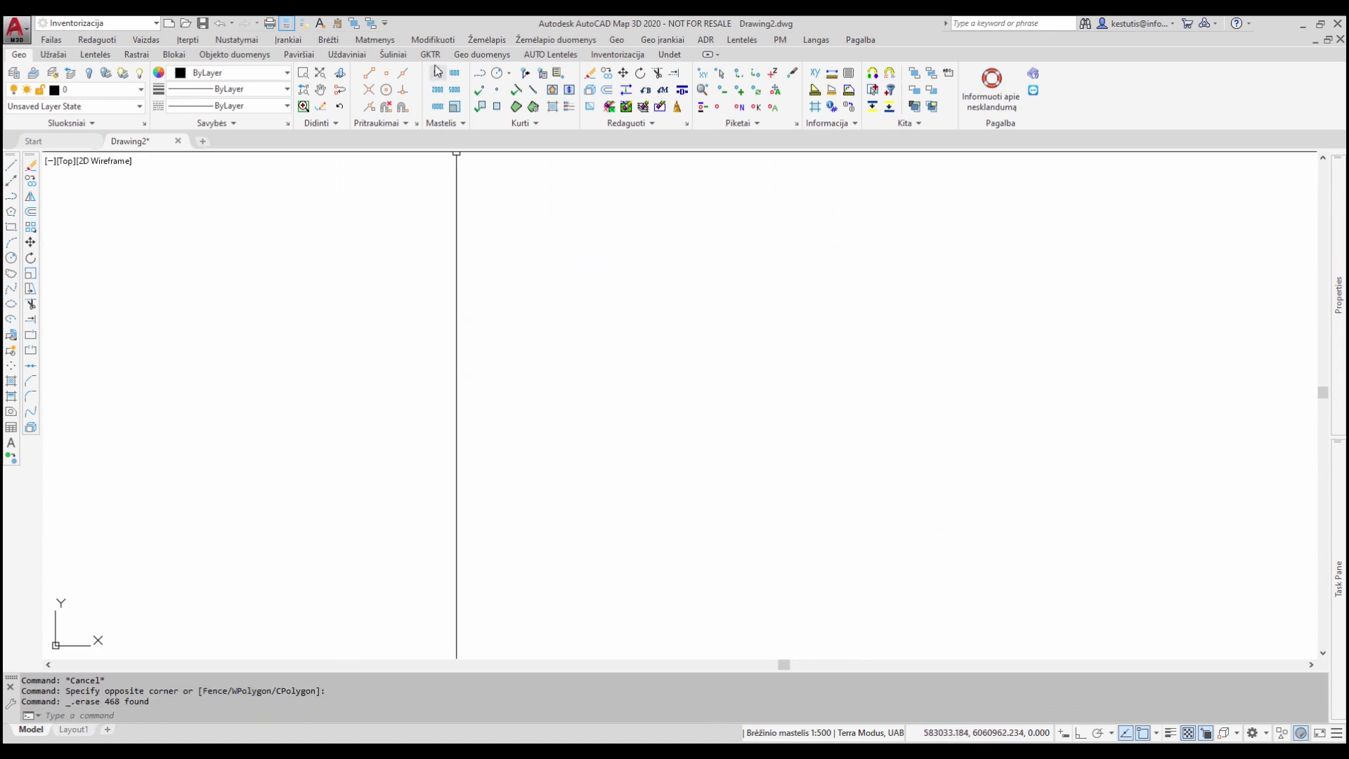
pyautogui.click(431, 56)
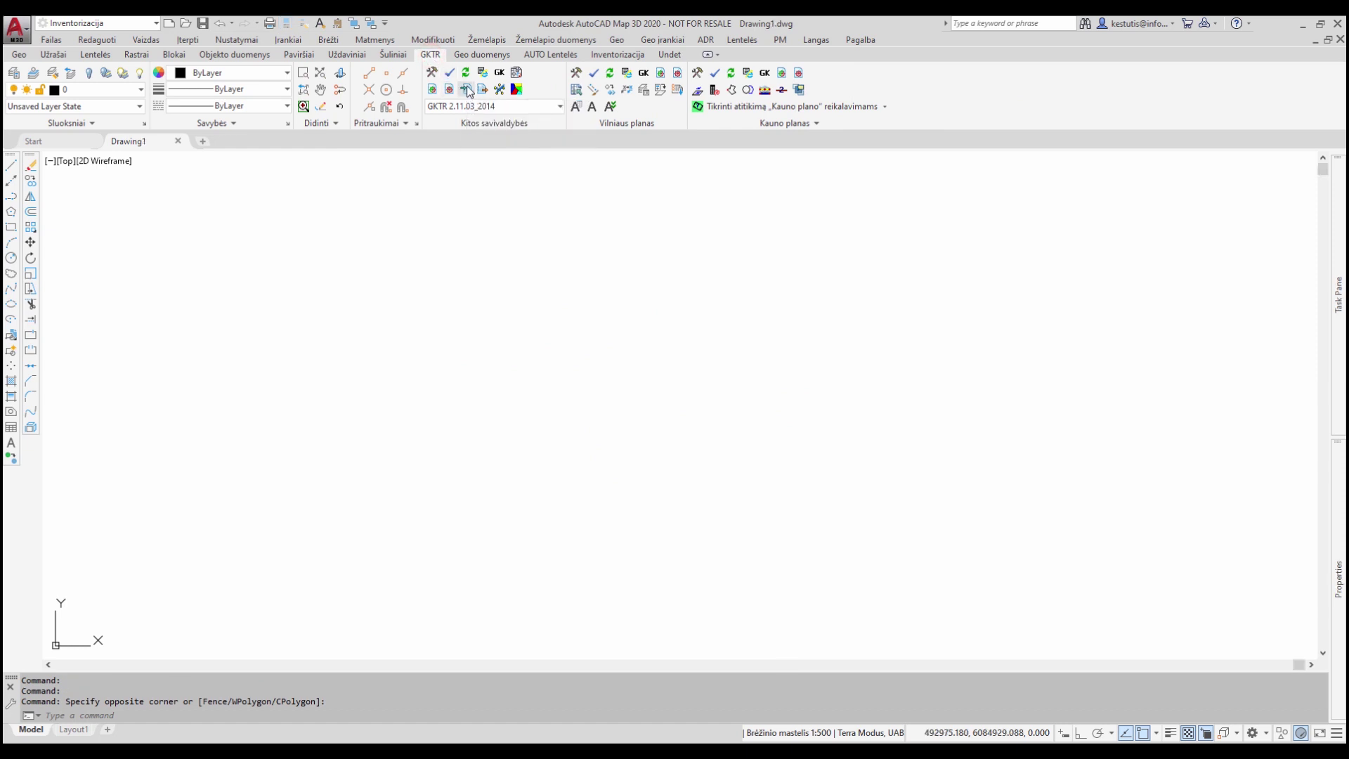
# - Run the GKTR import with profile option 2 (SEDR.ipf) on the SHP importas folder
pyautogui.click(467, 88)
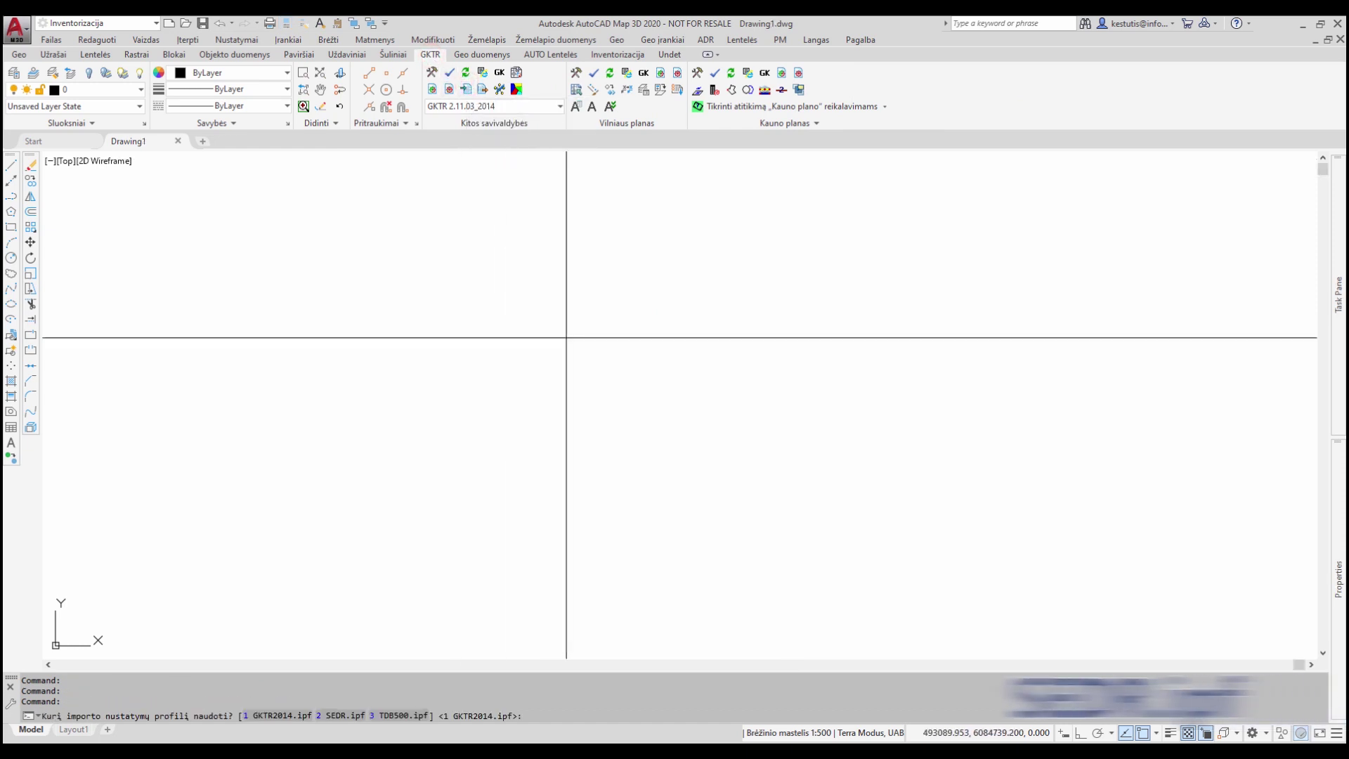
pyautogui.write('2')
pyautogui.press('Return')
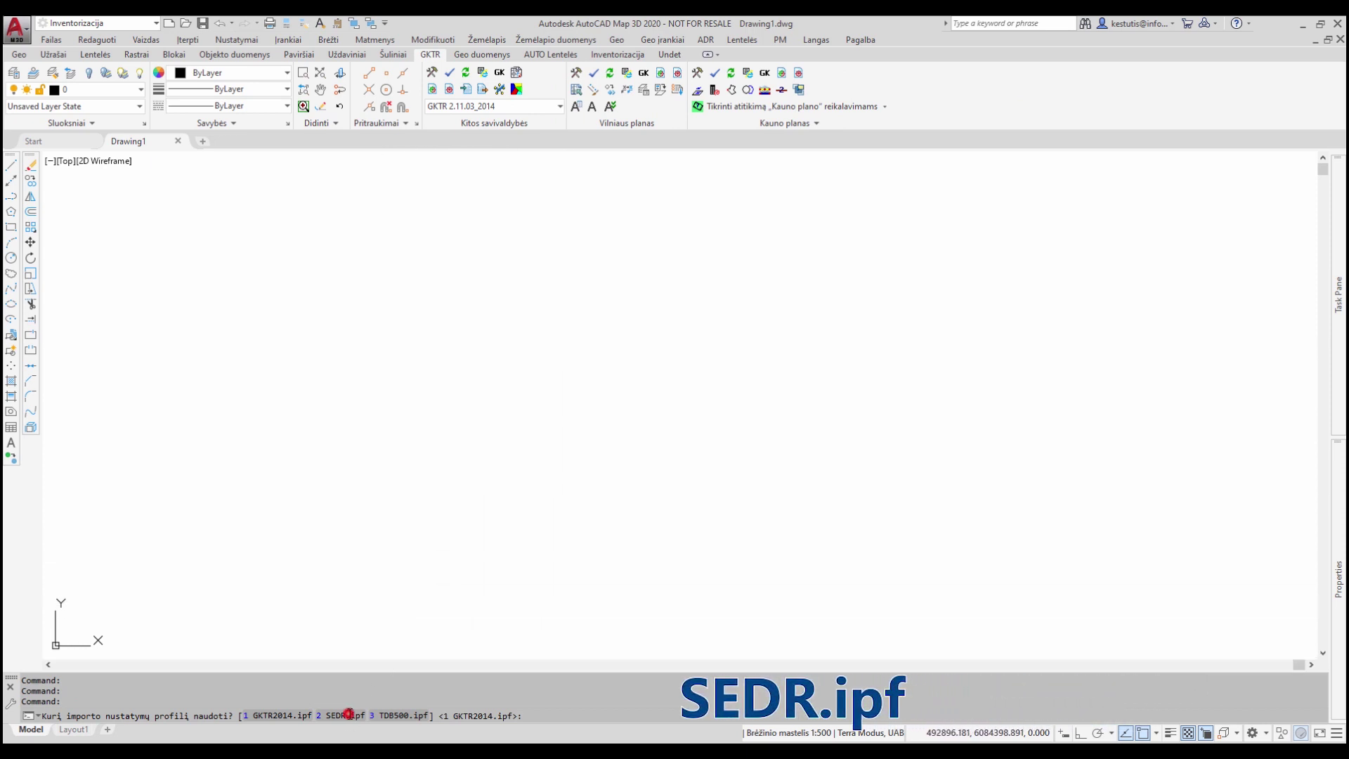
pyautogui.moveTo(768, 303); pyautogui.dragTo(768, 390)
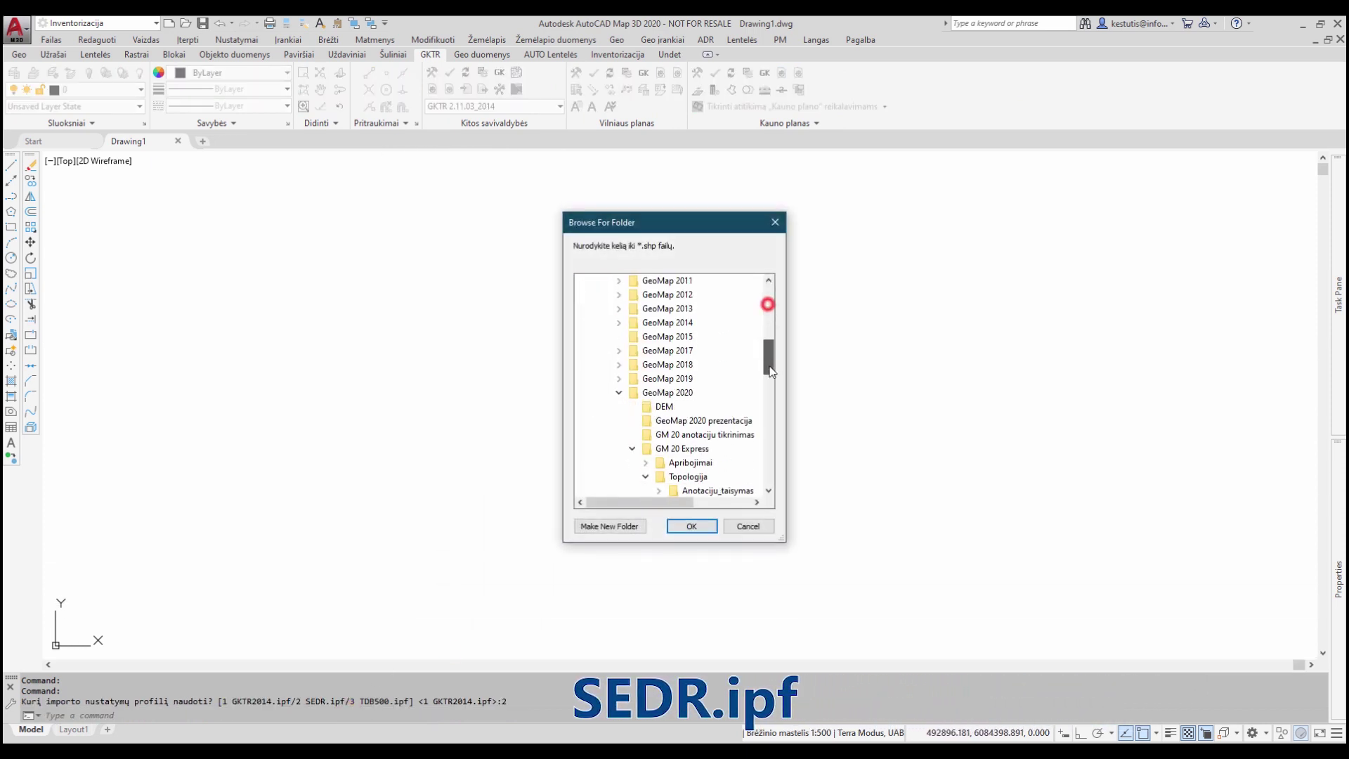
pyautogui.click(700, 531)
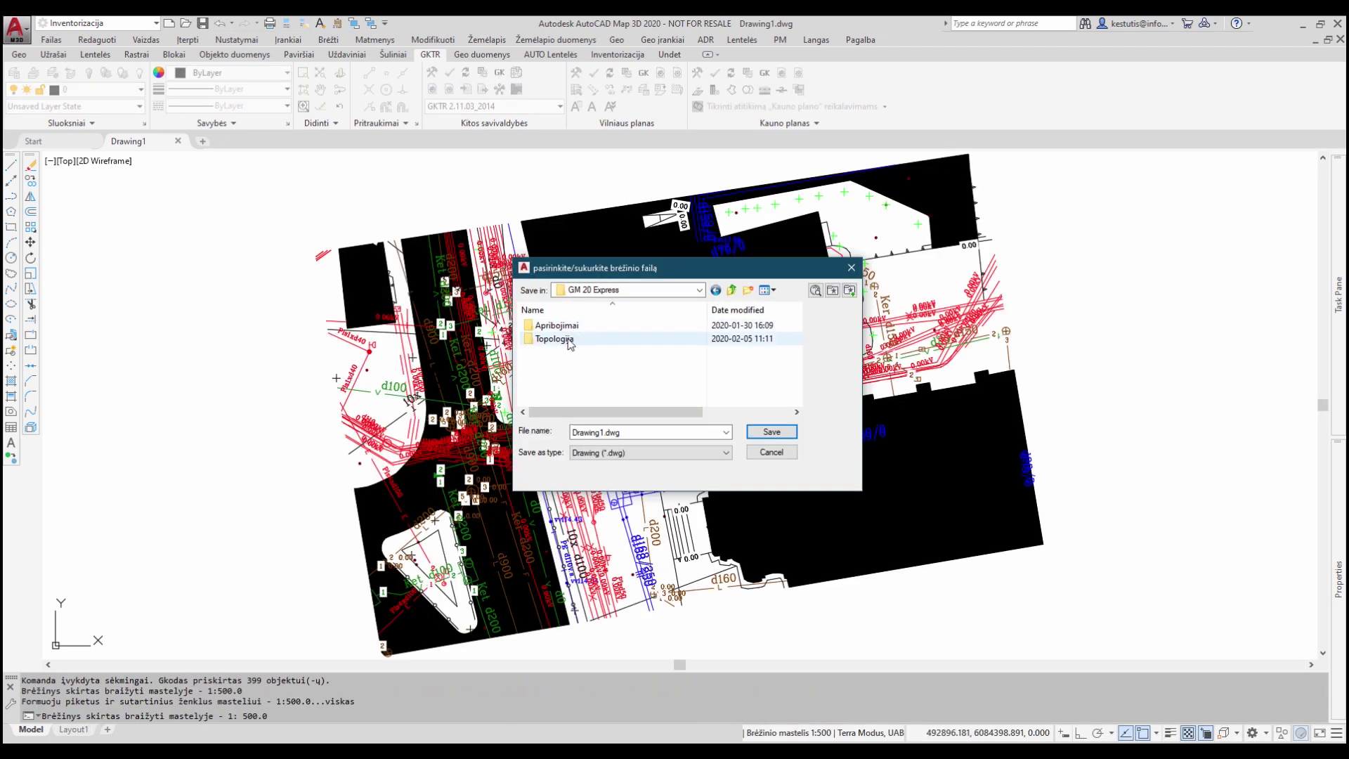
# - Save the drawing as SEDR.dwg in Topologija\SHP importas
pyautogui.click(568, 340)
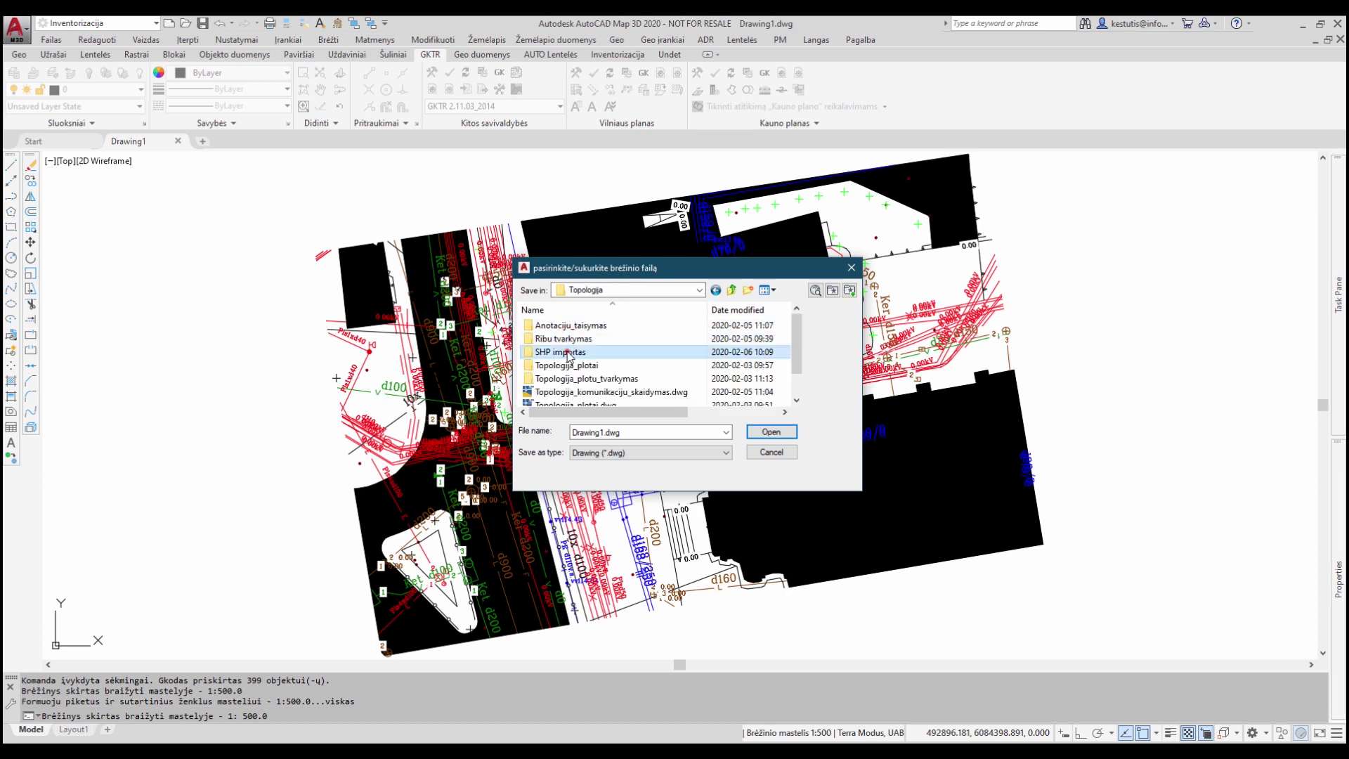
pyautogui.doubleClick(567, 353)
pyautogui.write('SEDR')
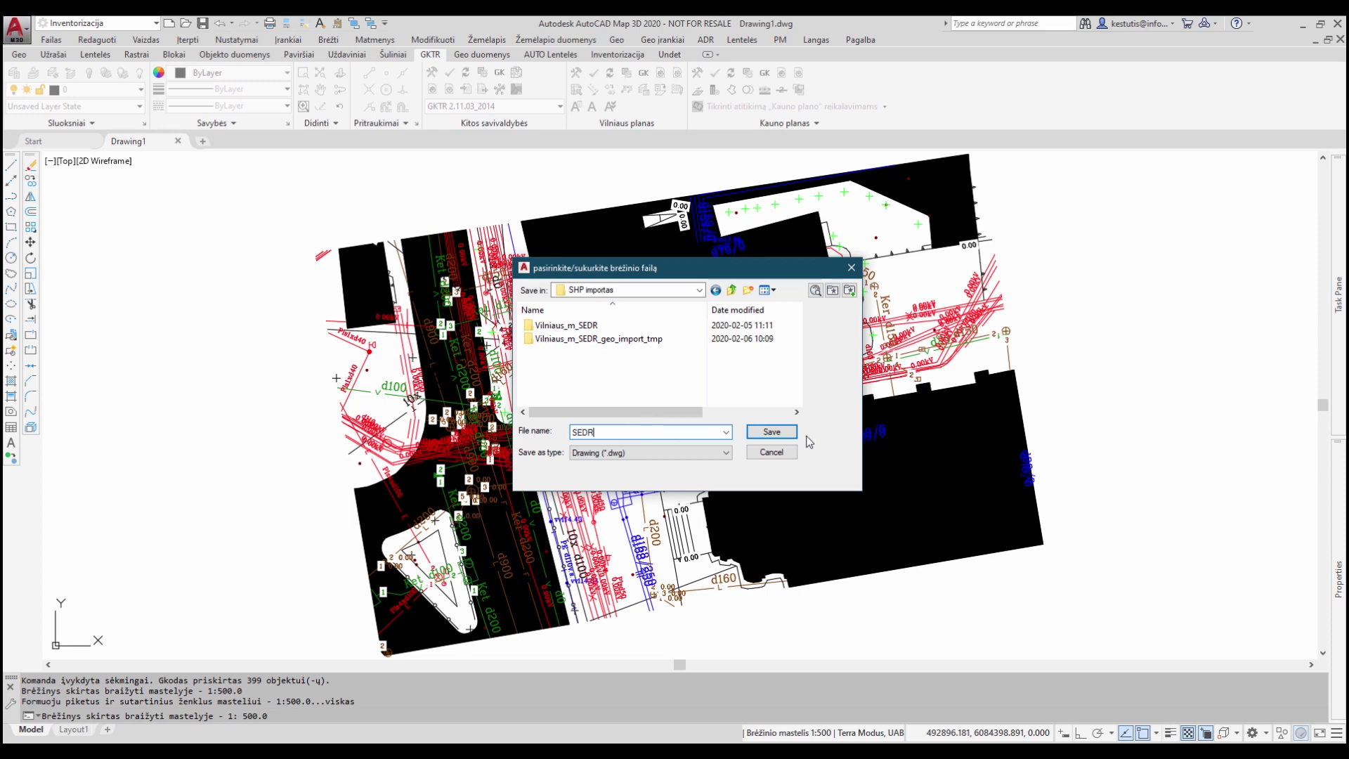
pyautogui.click(776, 434)
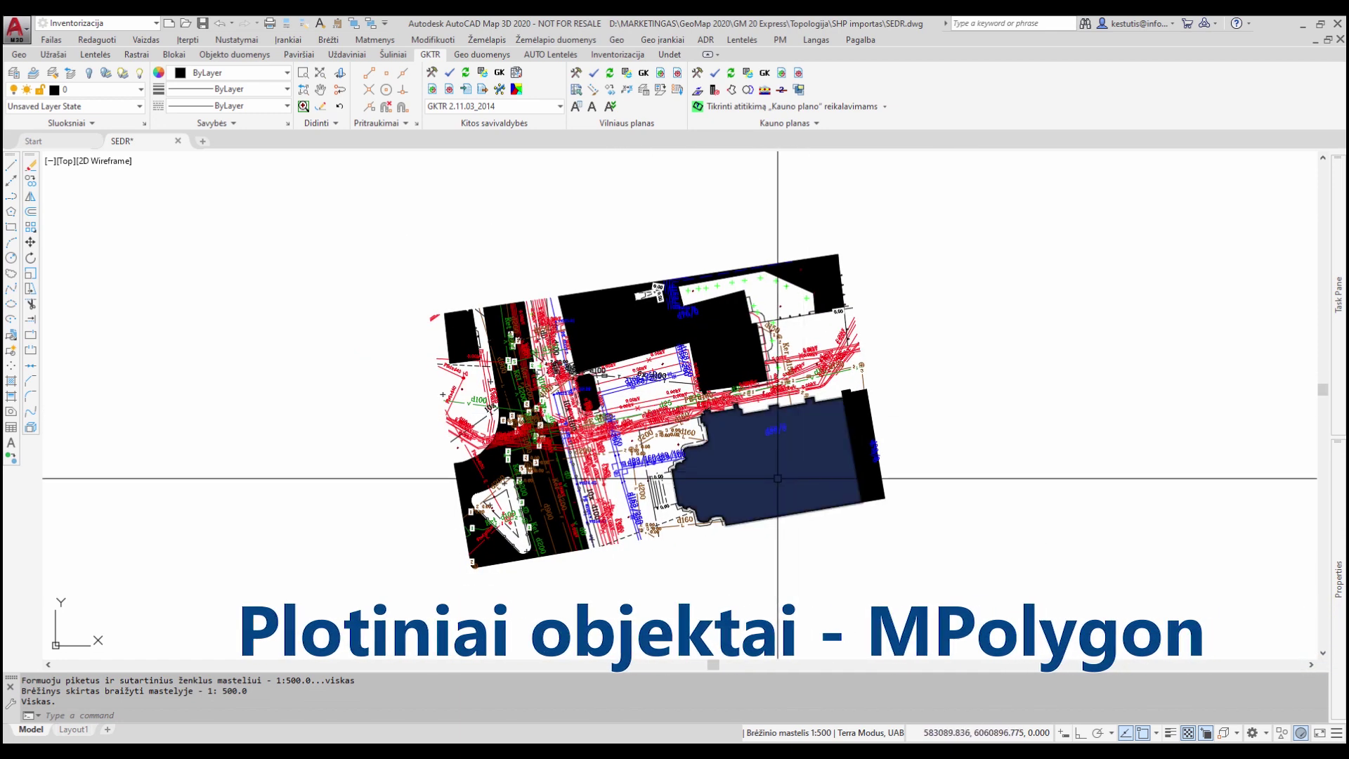
# - Filter by a sample polygon with layer and line type Visi, setting all 8 to transparency 90
pyautogui.click(766, 507)
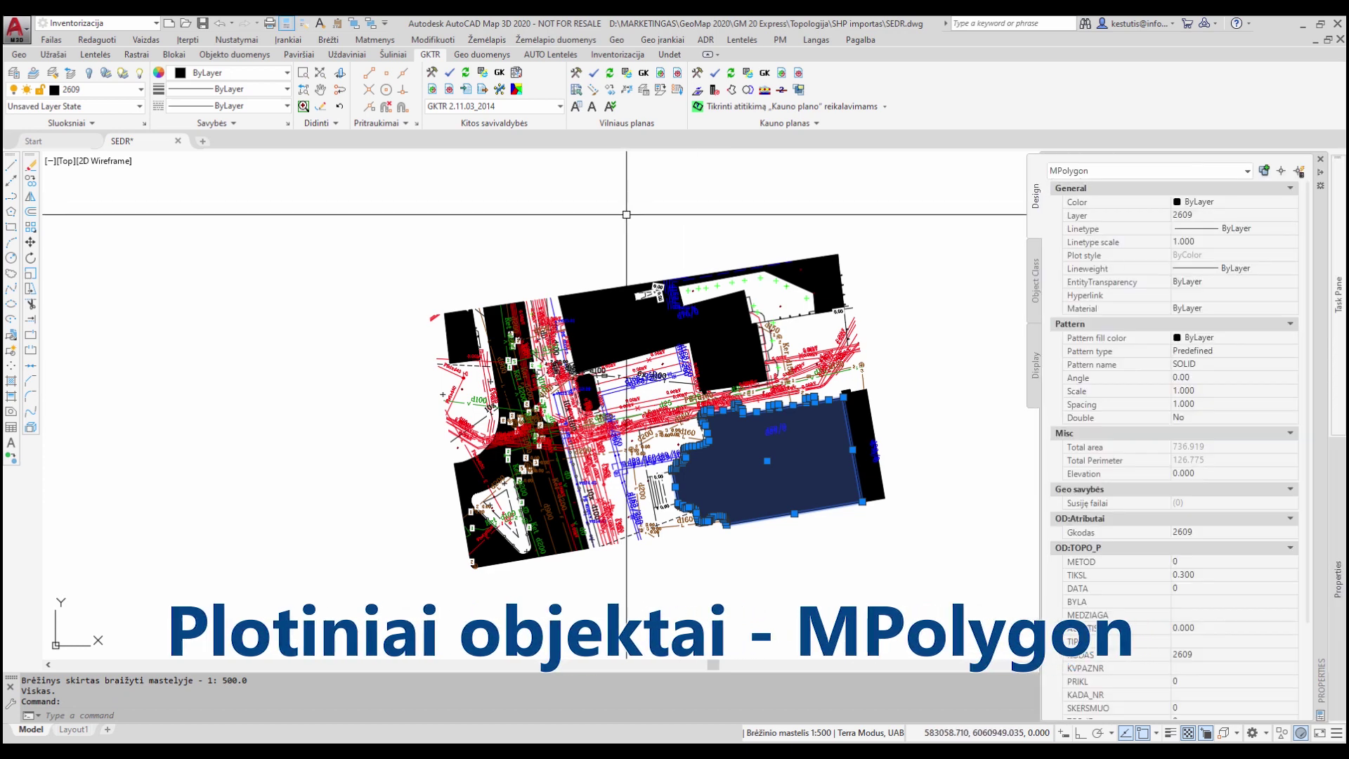
pyautogui.click(21, 55)
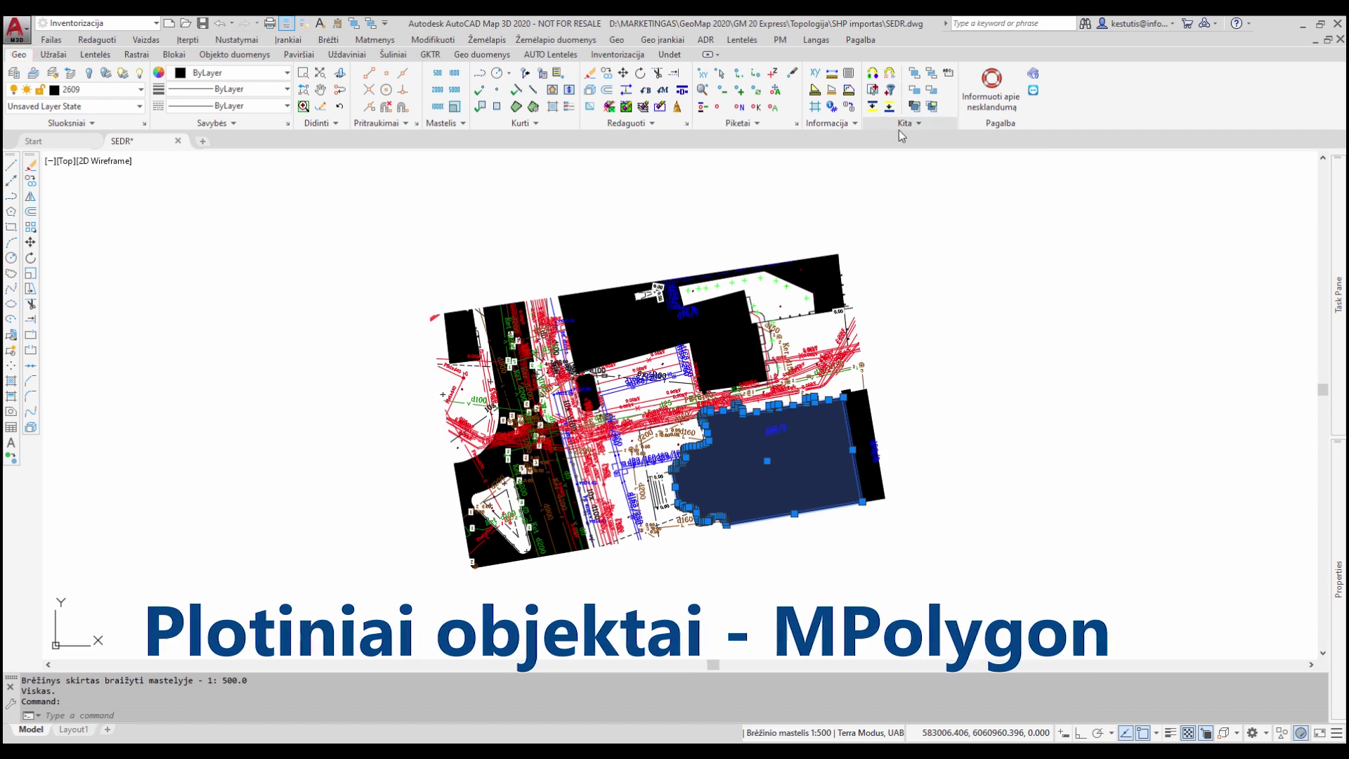
pyautogui.click(893, 90)
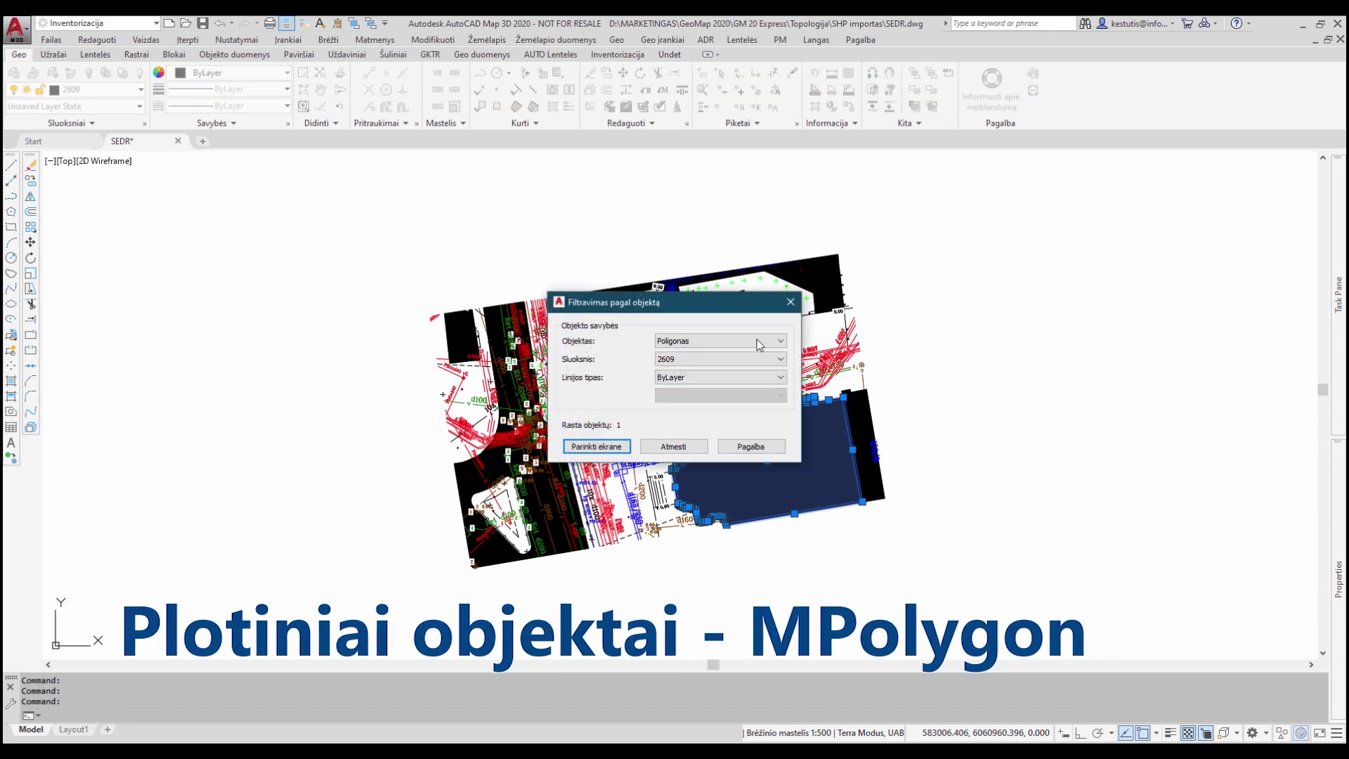
pyautogui.click(700, 358)
pyautogui.click(690, 379)
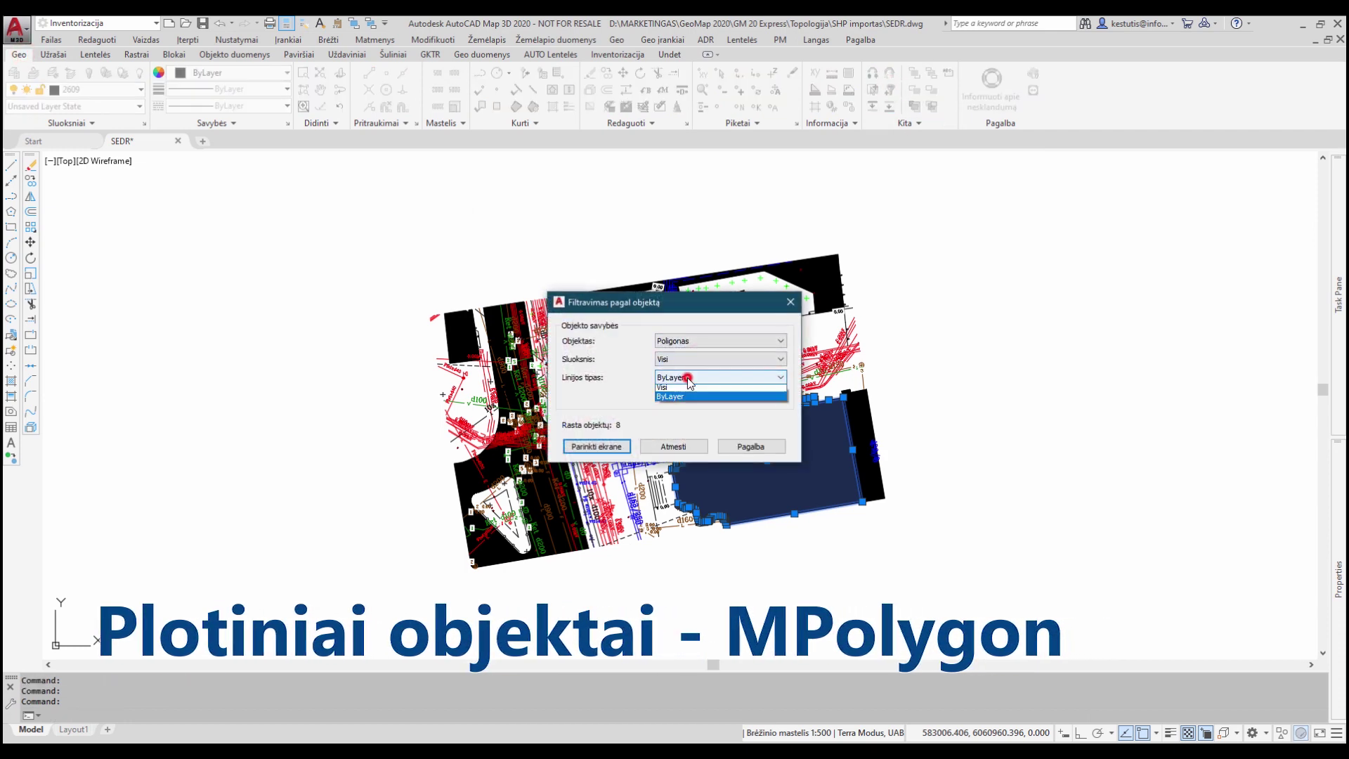
pyautogui.click(680, 389)
pyautogui.click(596, 447)
pyautogui.write('90')
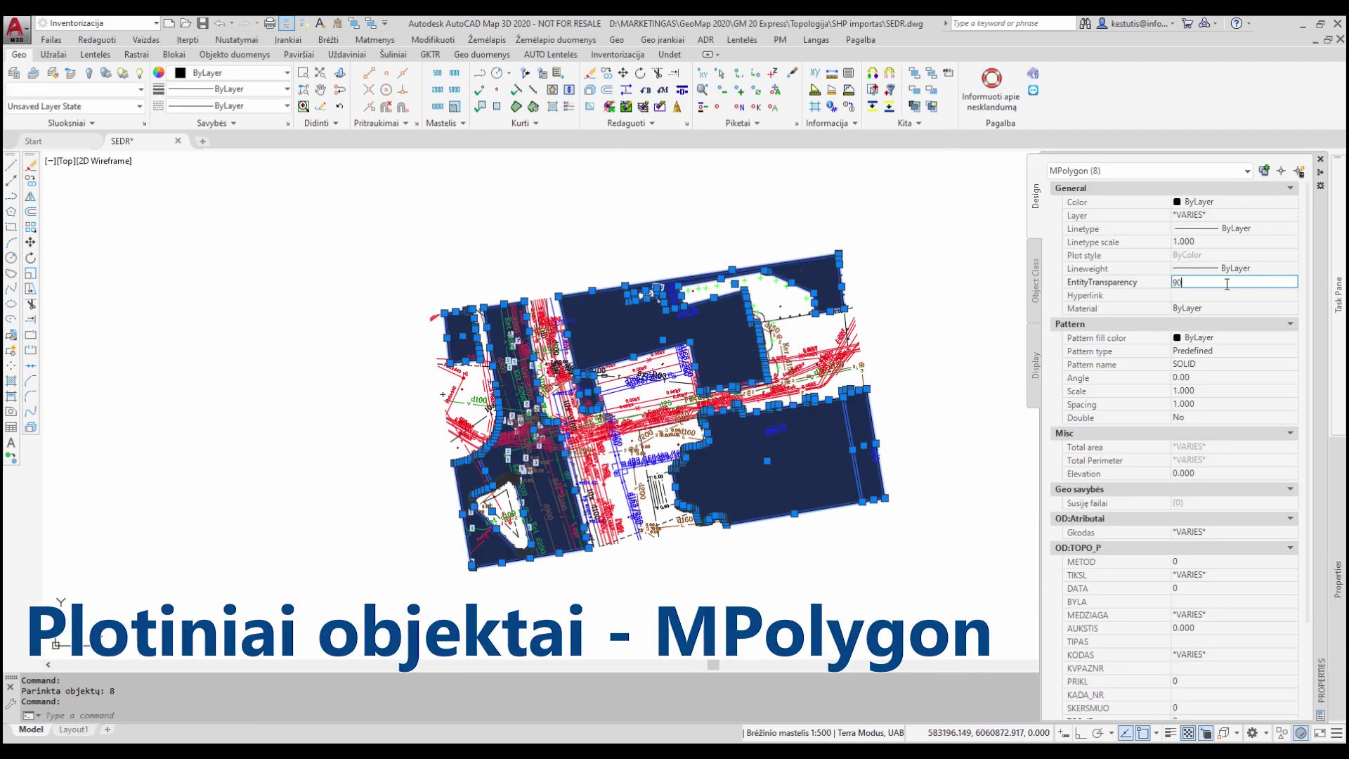
pyautogui.press('Return')
pyautogui.hotkey('ctrl', '1')
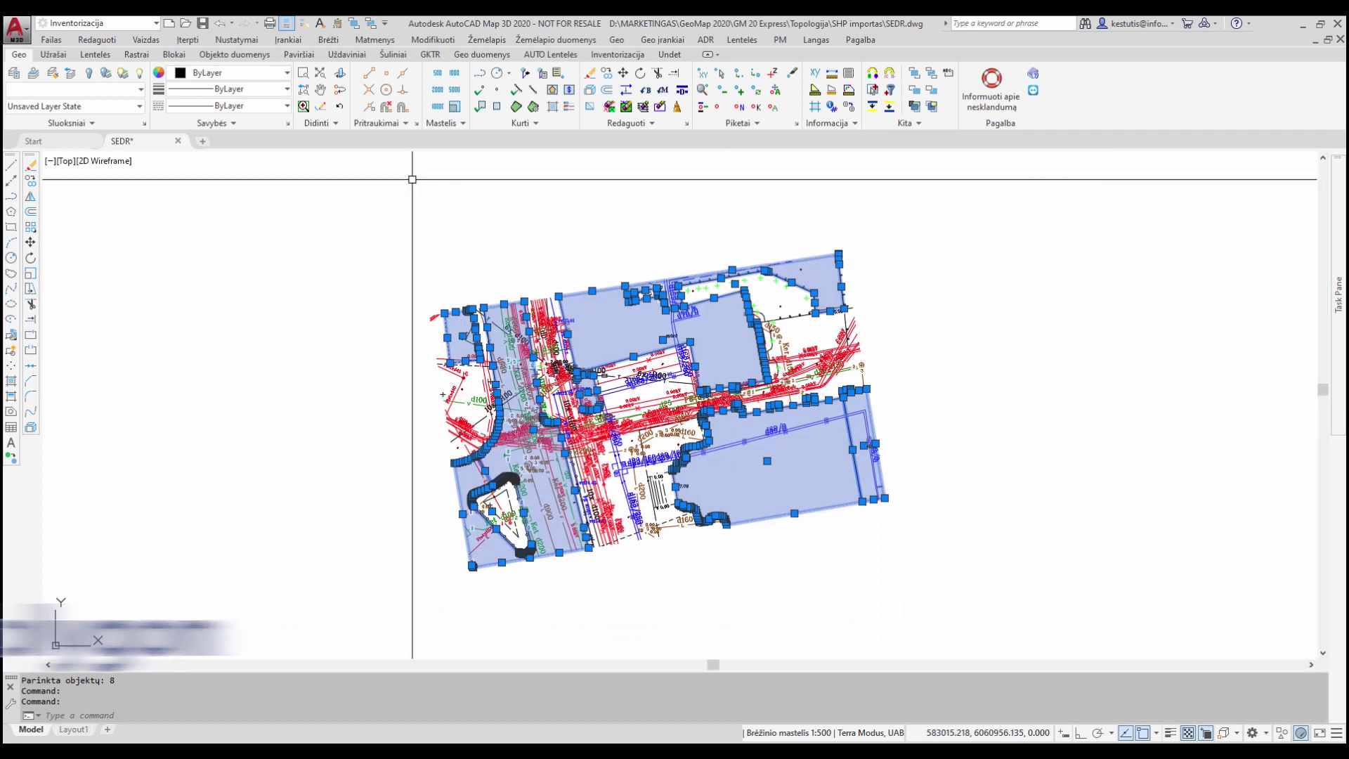
# - Clear the polygon selection and zoom and pan to inspect the pipe crossings
pyautogui.click(372, 25)
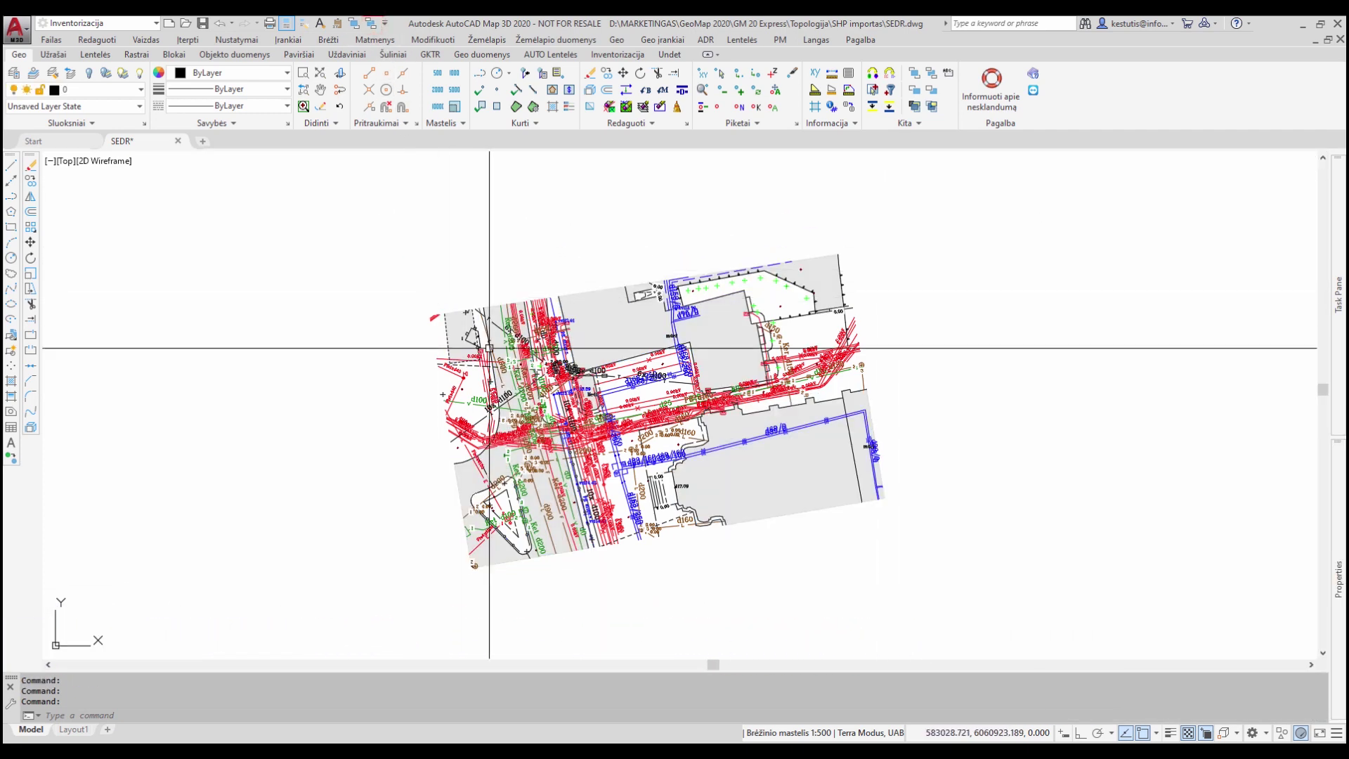
pyautogui.scroll(2, 608, 450)
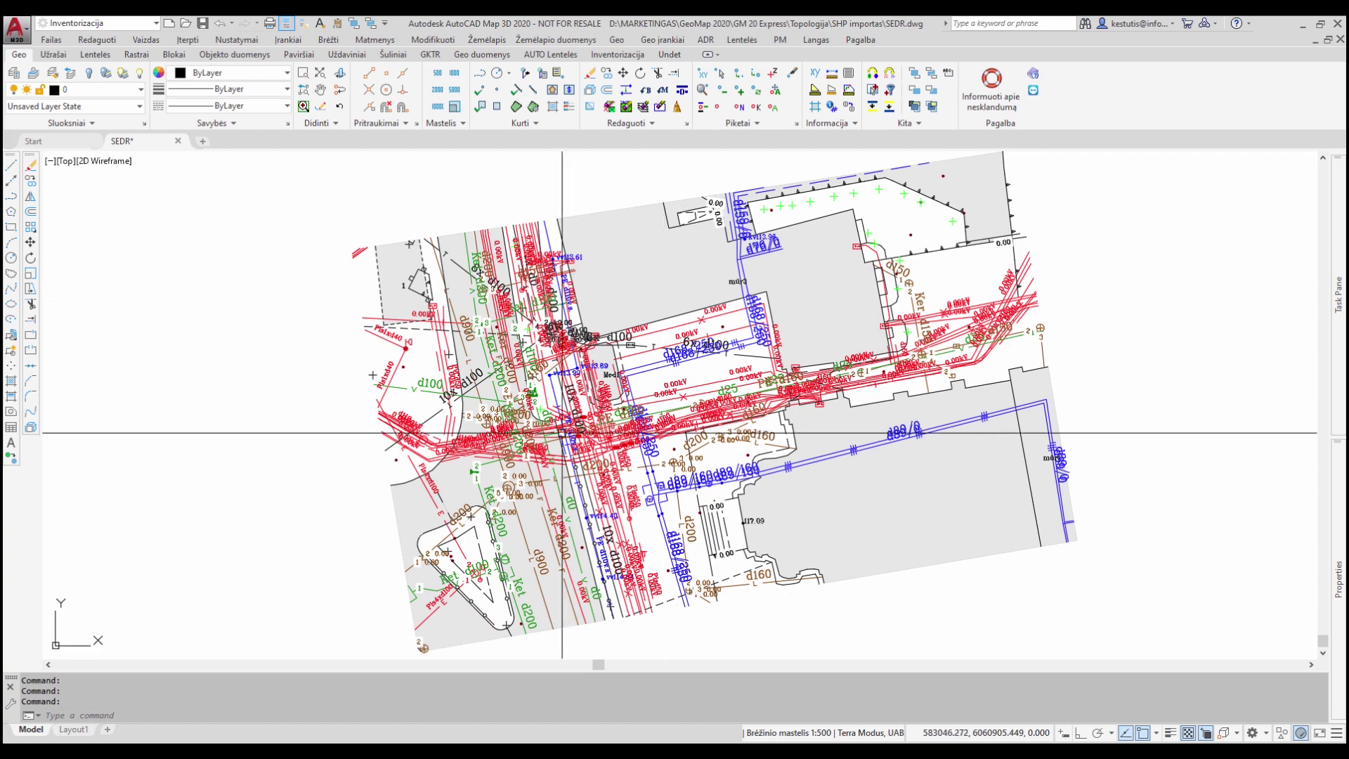
pyautogui.scroll(2, 612, 448)
pyautogui.scroll(1, 612, 448)
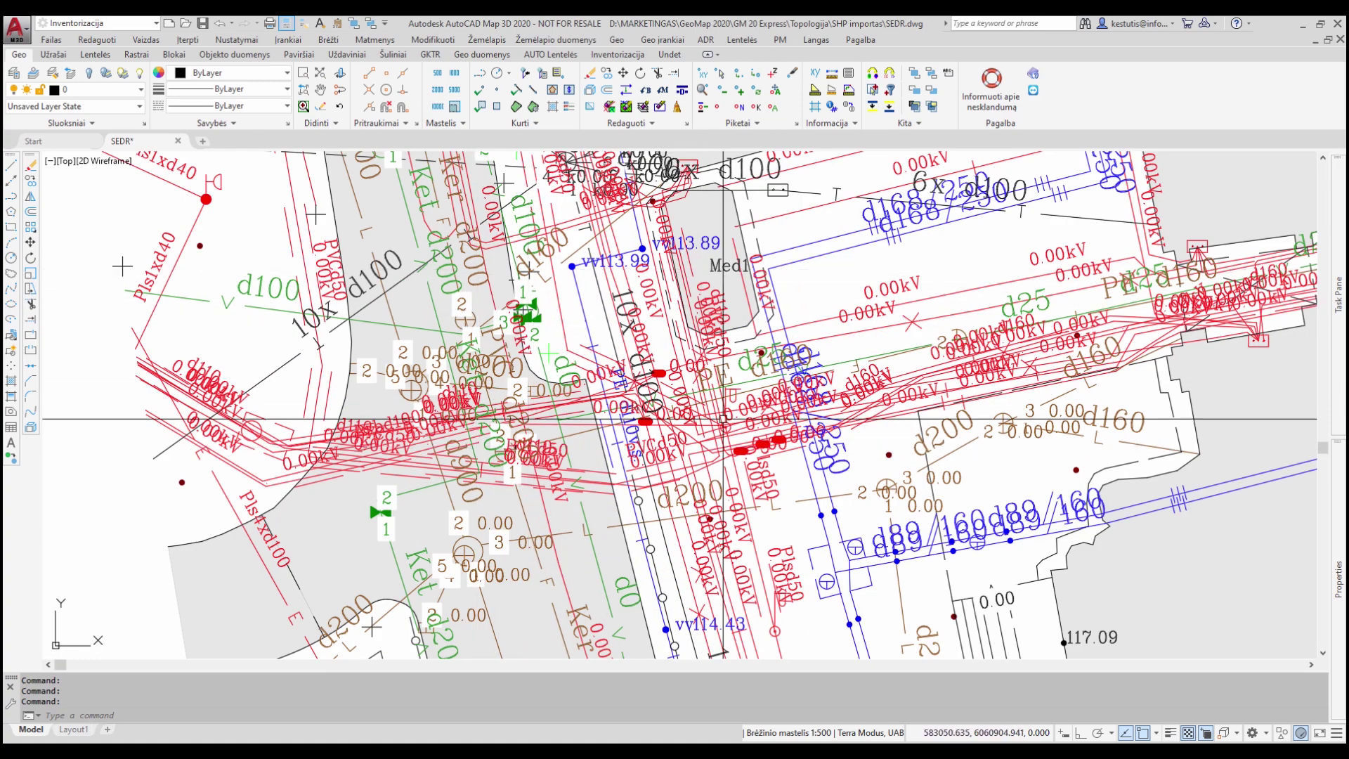
pyautogui.moveTo(807, 423); pyautogui.dragTo(211, 430, button='middle')
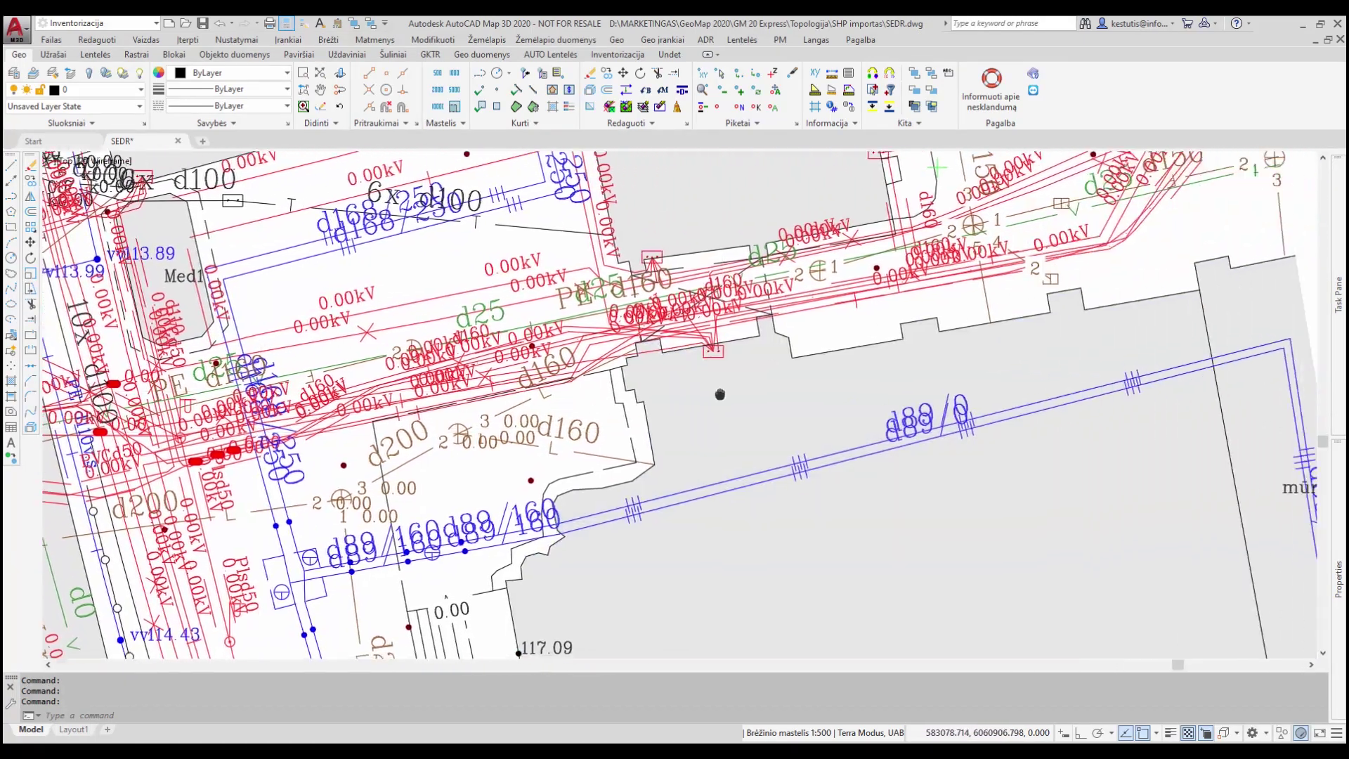
pyautogui.scroll(-2, 821, 374)
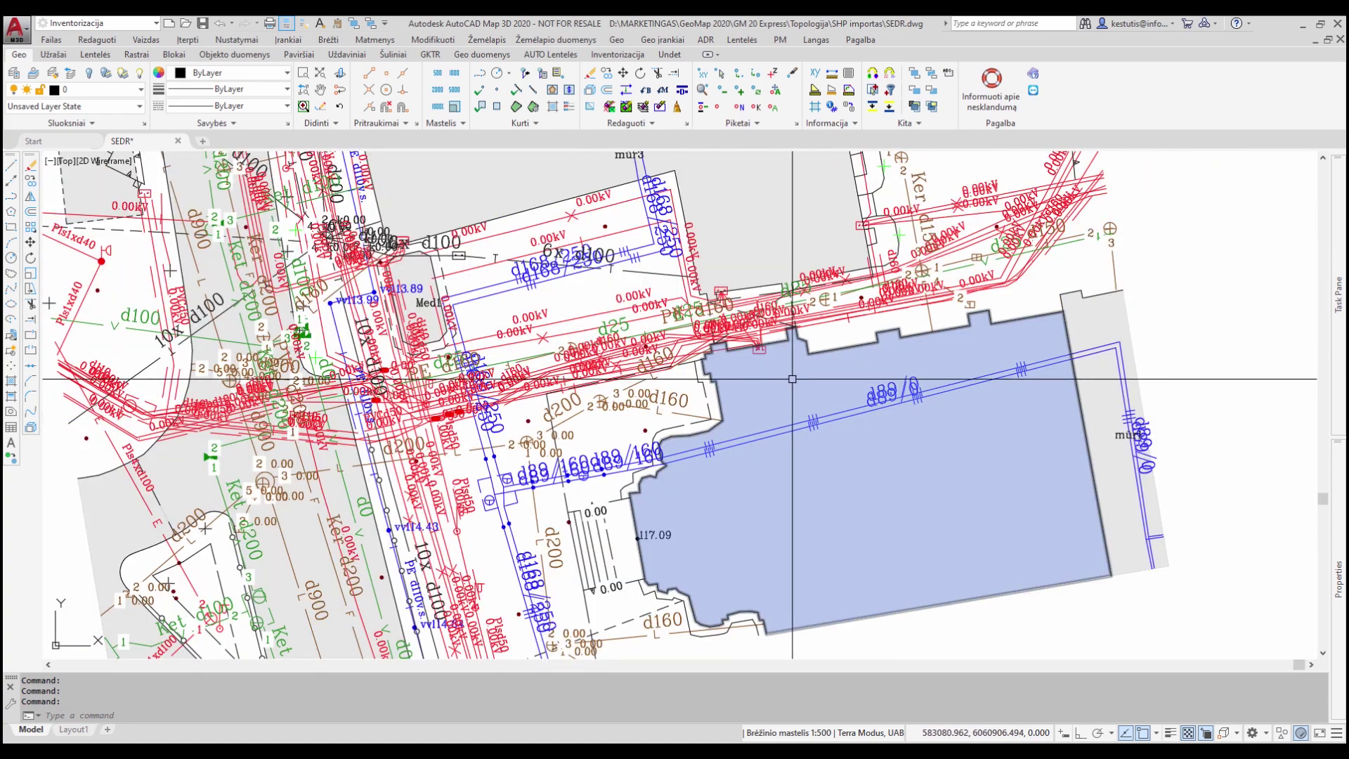
pyautogui.scroll(-2, 829, 393)
pyautogui.scroll(2, 784, 451)
pyautogui.scroll(1, 689, 383)
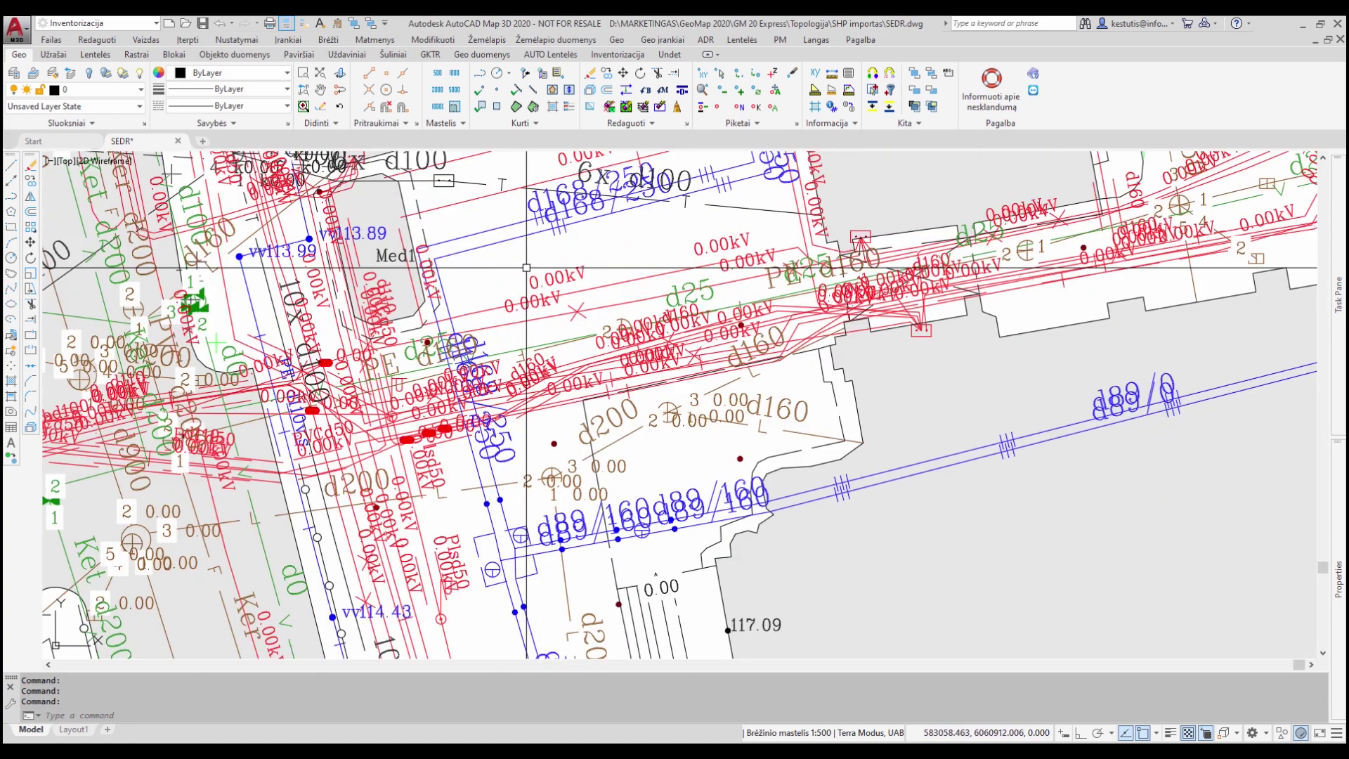
pyautogui.scroll(1, 590, 318)
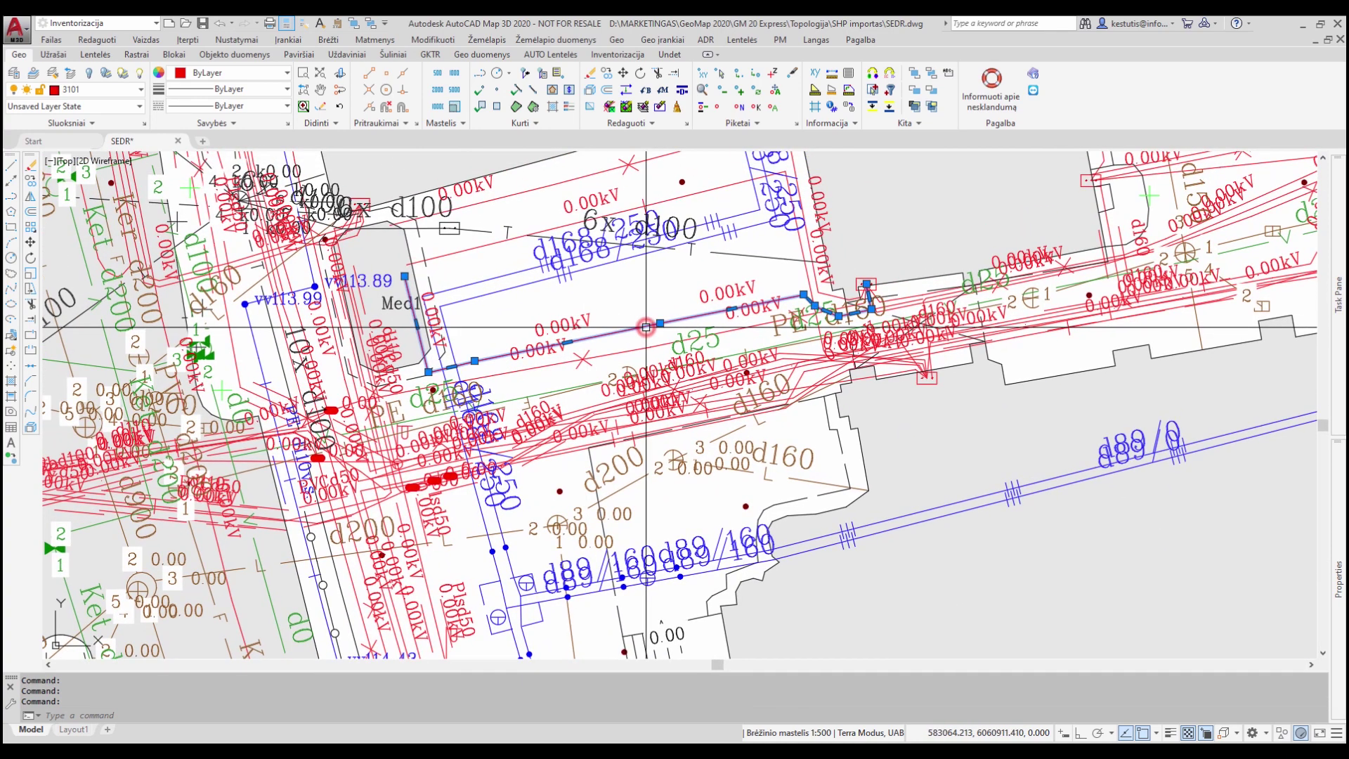
pyautogui.hotkey('ctrl', '1')
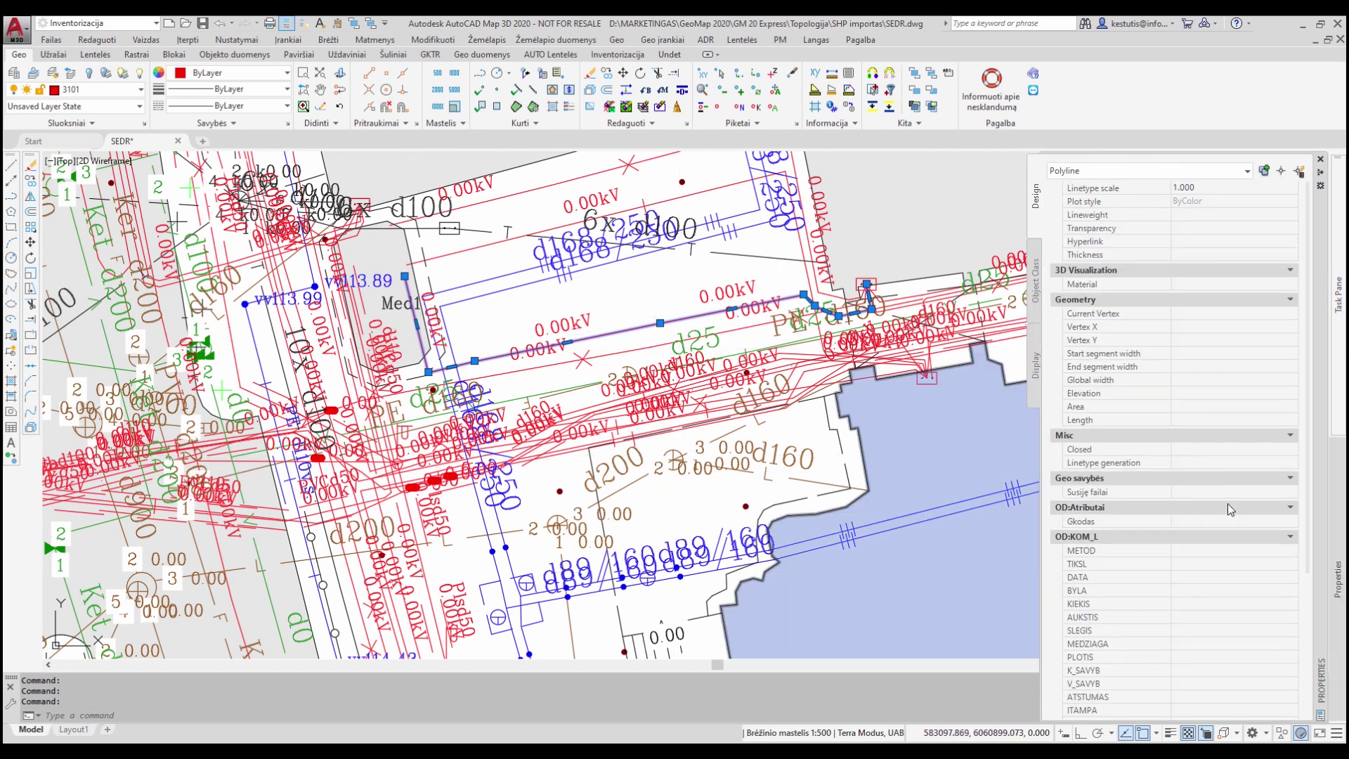
pyautogui.scroll(-4, 1228, 503)
pyautogui.press('Escape')
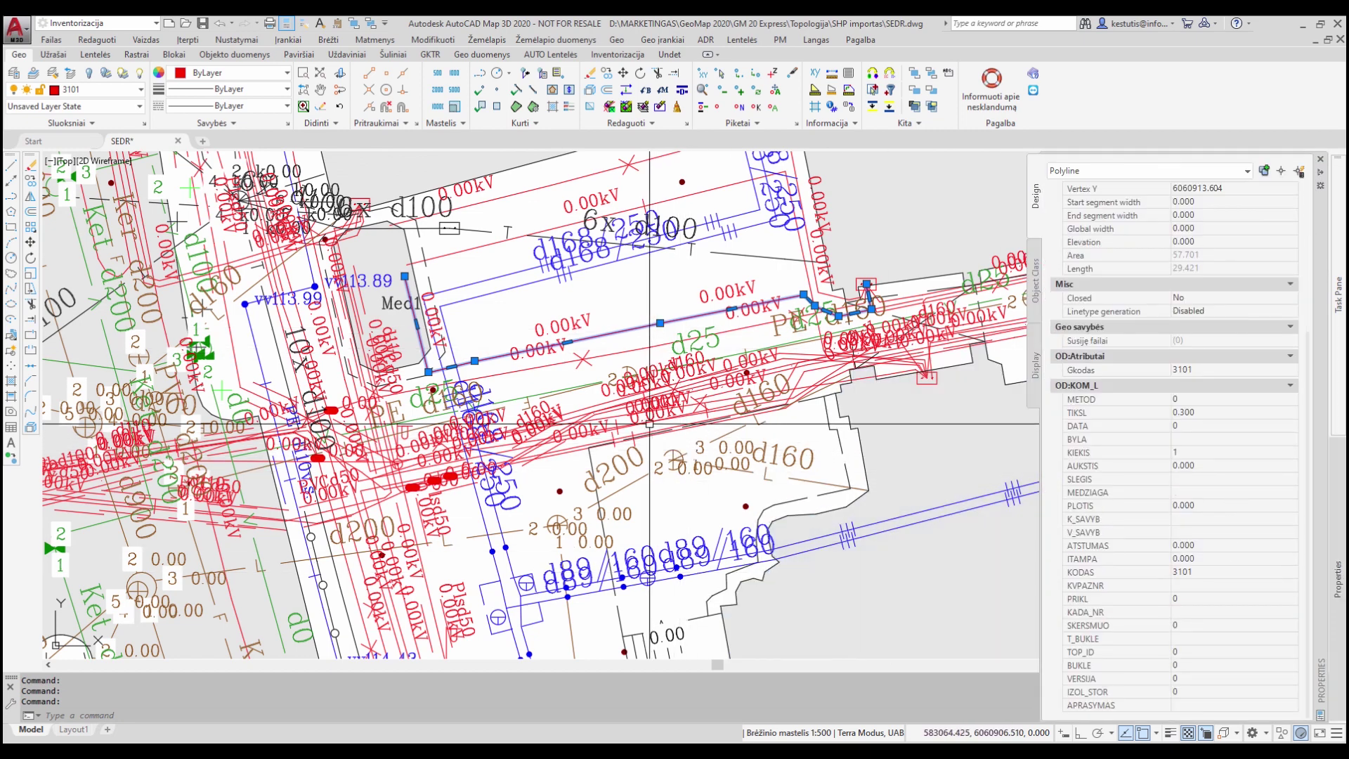
pyautogui.hotkey('ctrl', '1')
pyautogui.click(520, 288)
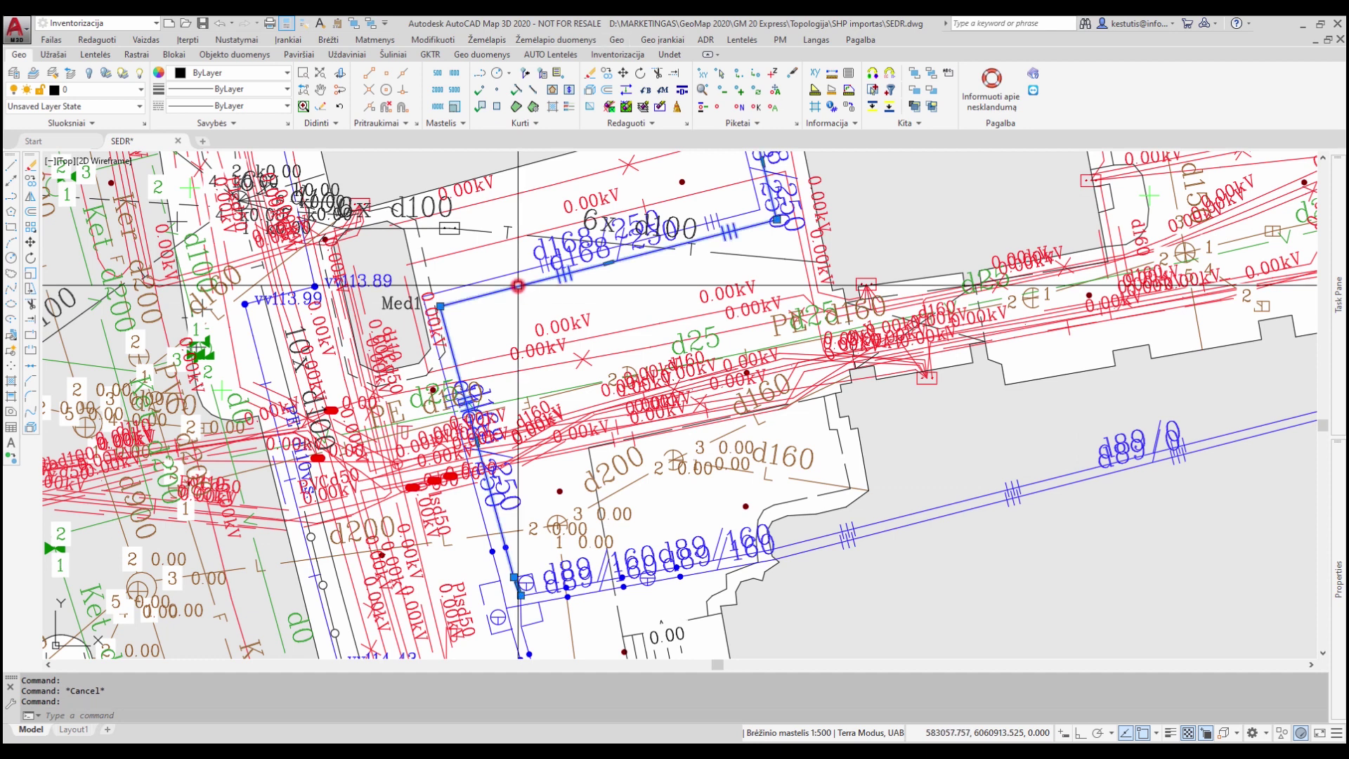
pyautogui.hotkey('ctrl', '1')
pyautogui.scroll(-2, 1226, 520)
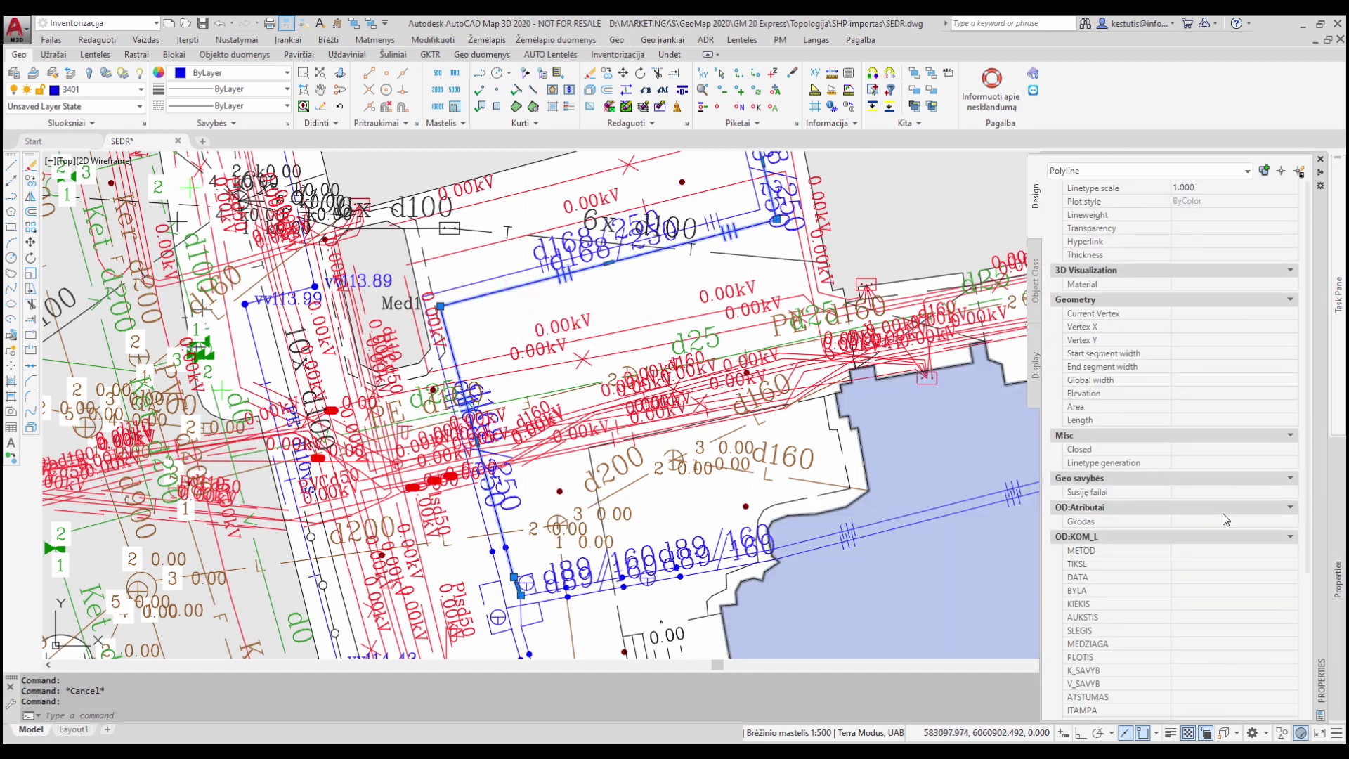
pyautogui.scroll(-3, 1226, 520)
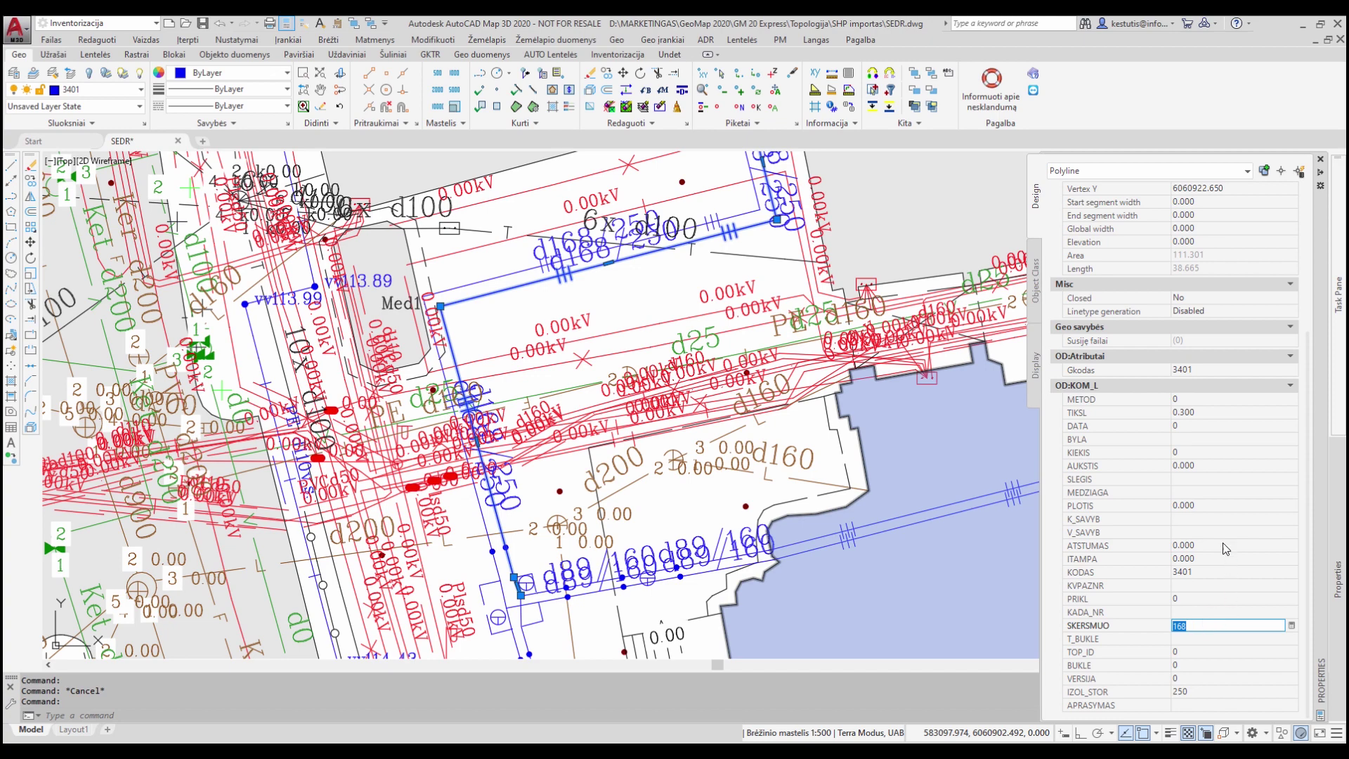
pyautogui.press('Escape')
pyautogui.hotkey('ctrl', '1')
pyautogui.moveTo(547, 345)
pyautogui.mouseDown(button='middle')
pyautogui.moveTo(664, 326)
pyautogui.moveTo(605, 149)
pyautogui.mouseUp(button='middle')
pyautogui.click(609, 469)
pyautogui.press('Escape')
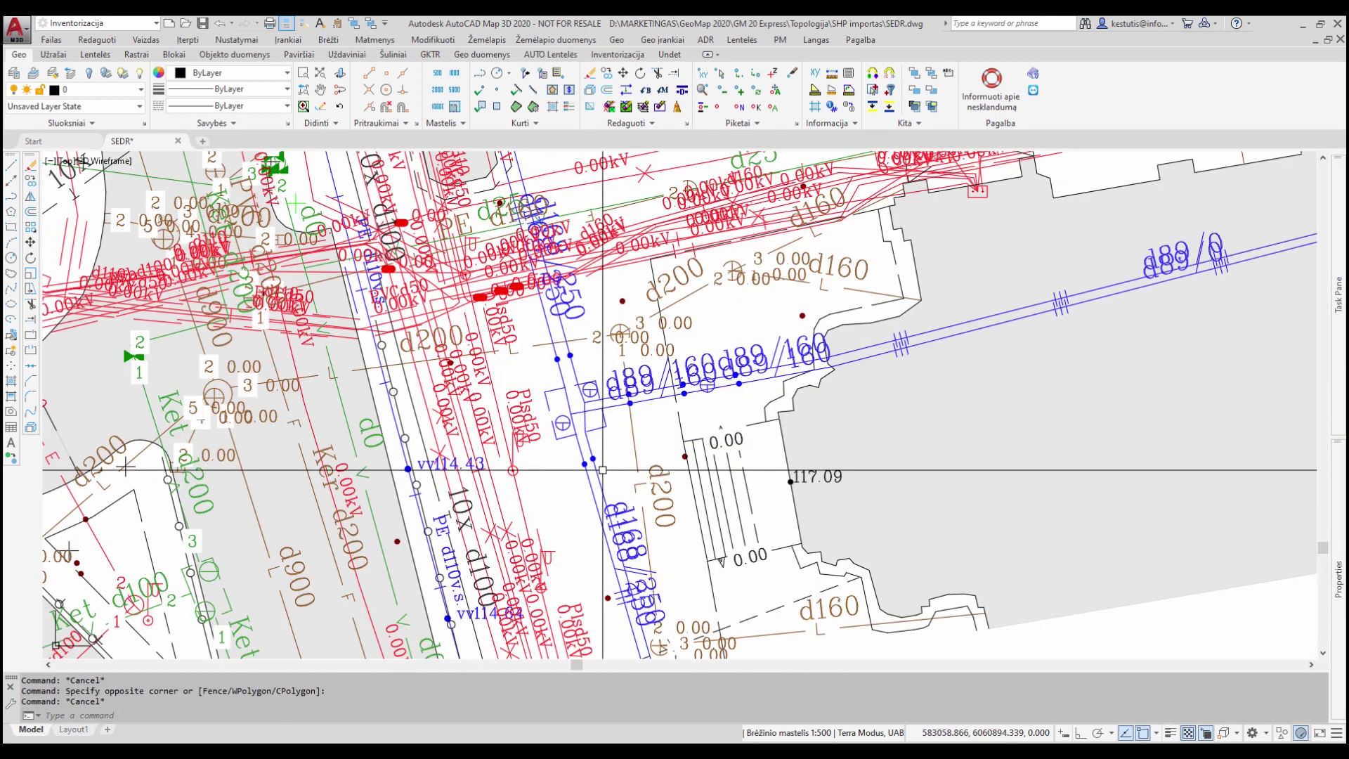
# - Filter the Elektros tinklas category with o_obj and isolate its 261 electrical objects
pyautogui.scroll(-3, 603, 469)
pyautogui.scroll(-2, 602, 300)
pyautogui.scroll(2, 617, 355)
pyautogui.scroll(1, 616, 378)
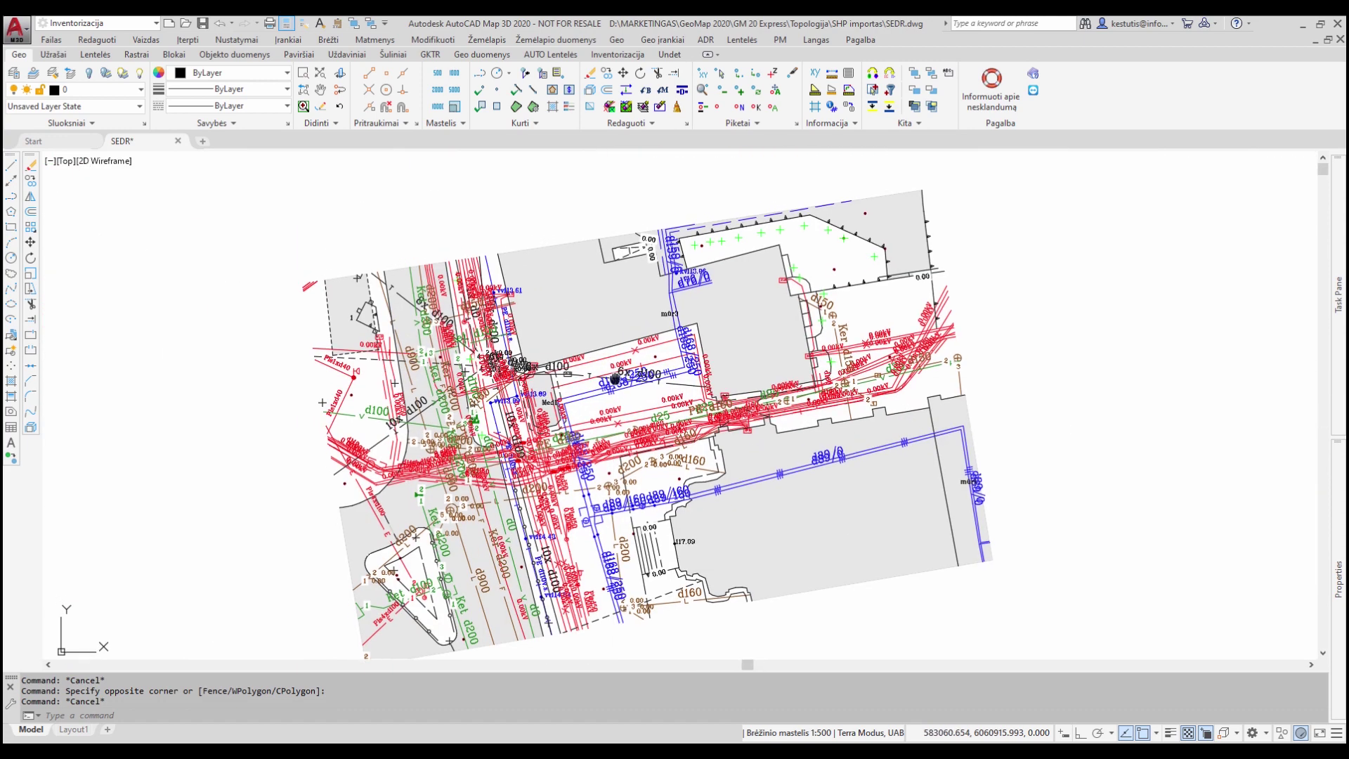
pyautogui.moveTo(615, 378); pyautogui.dragTo(644, 359, button='middle')
pyautogui.write('ge')
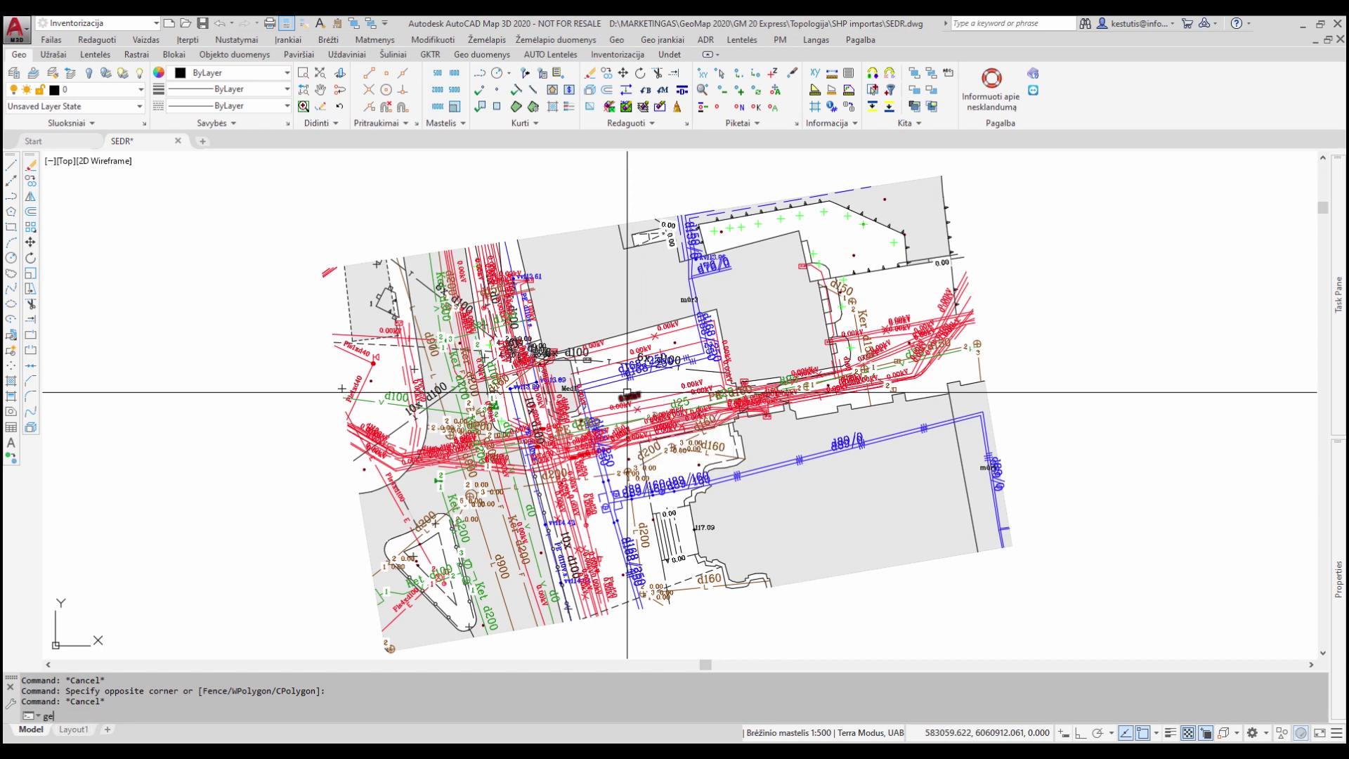
pyautogui.write('o_obj')
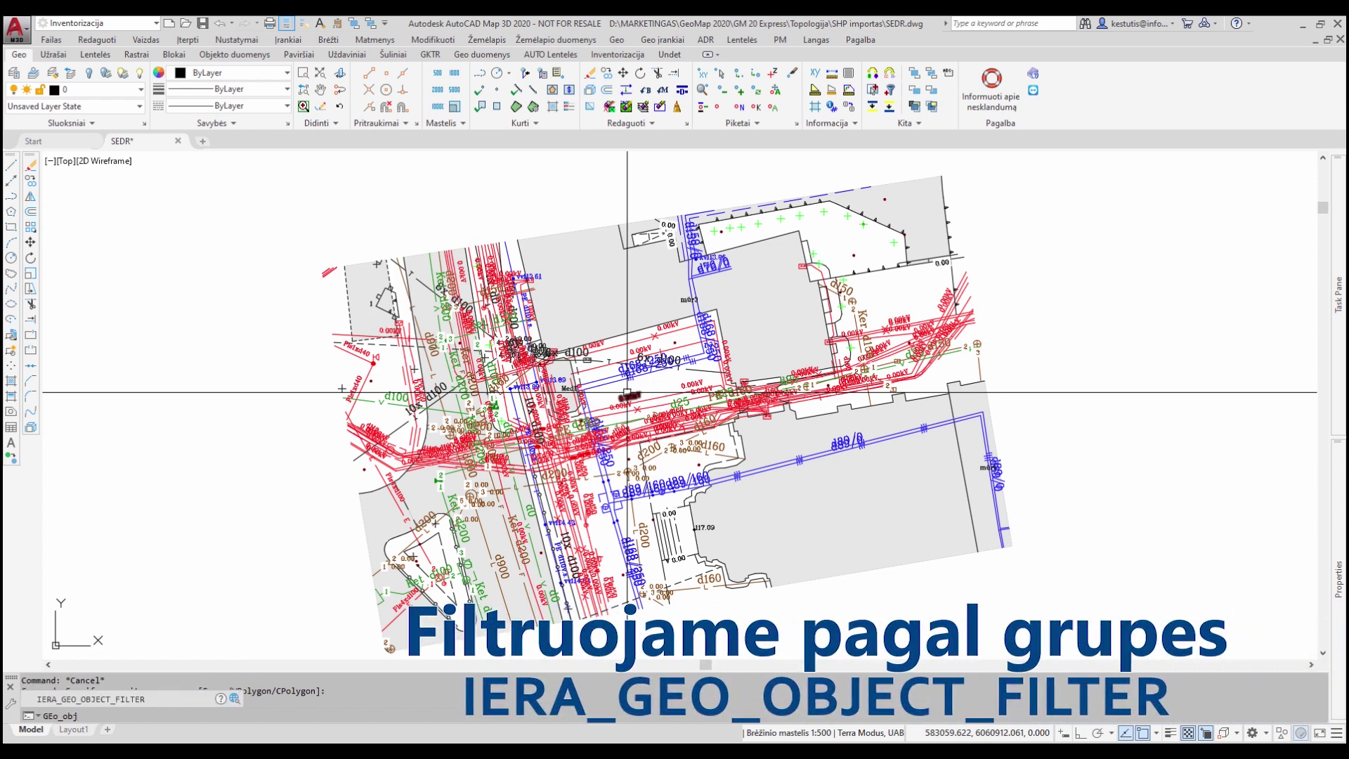
pyautogui.press('Return')
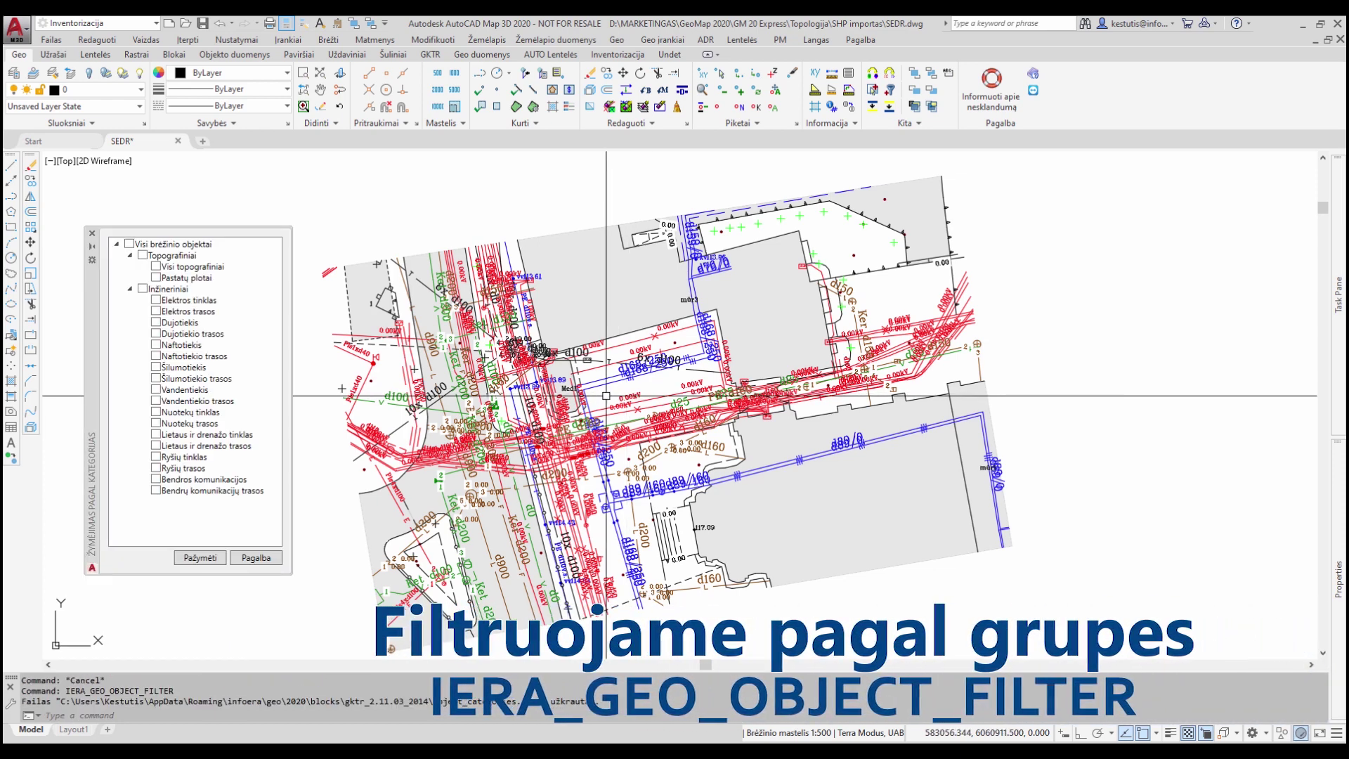
pyautogui.click(156, 300)
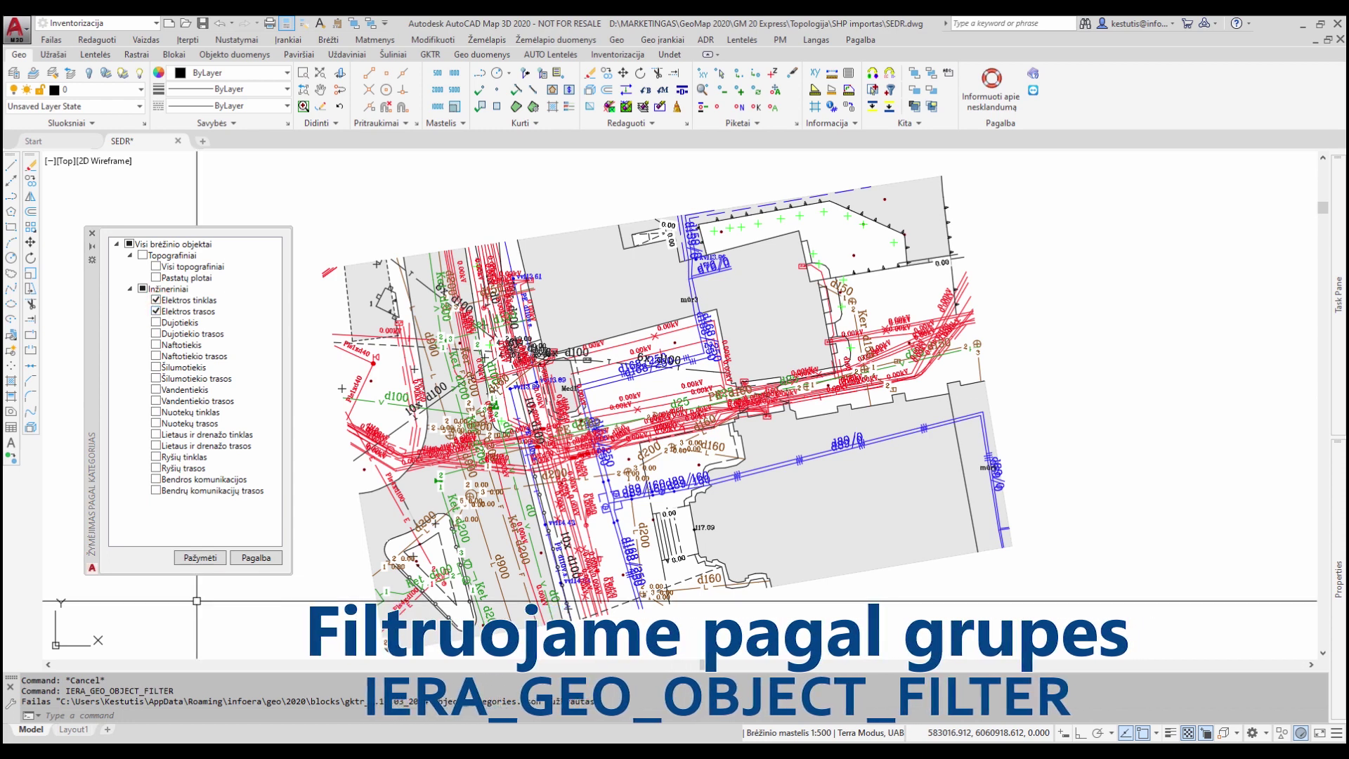
pyautogui.click(201, 557)
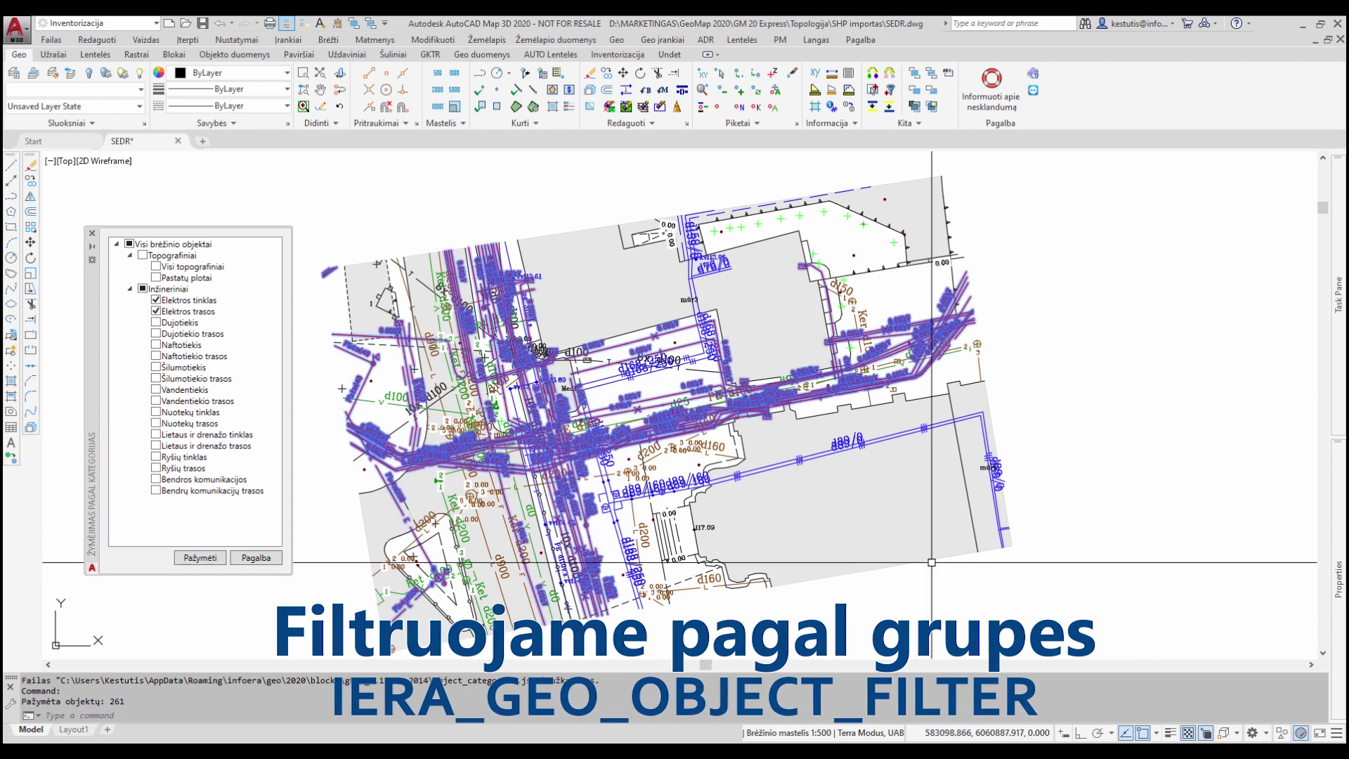
pyautogui.click(1285, 734)
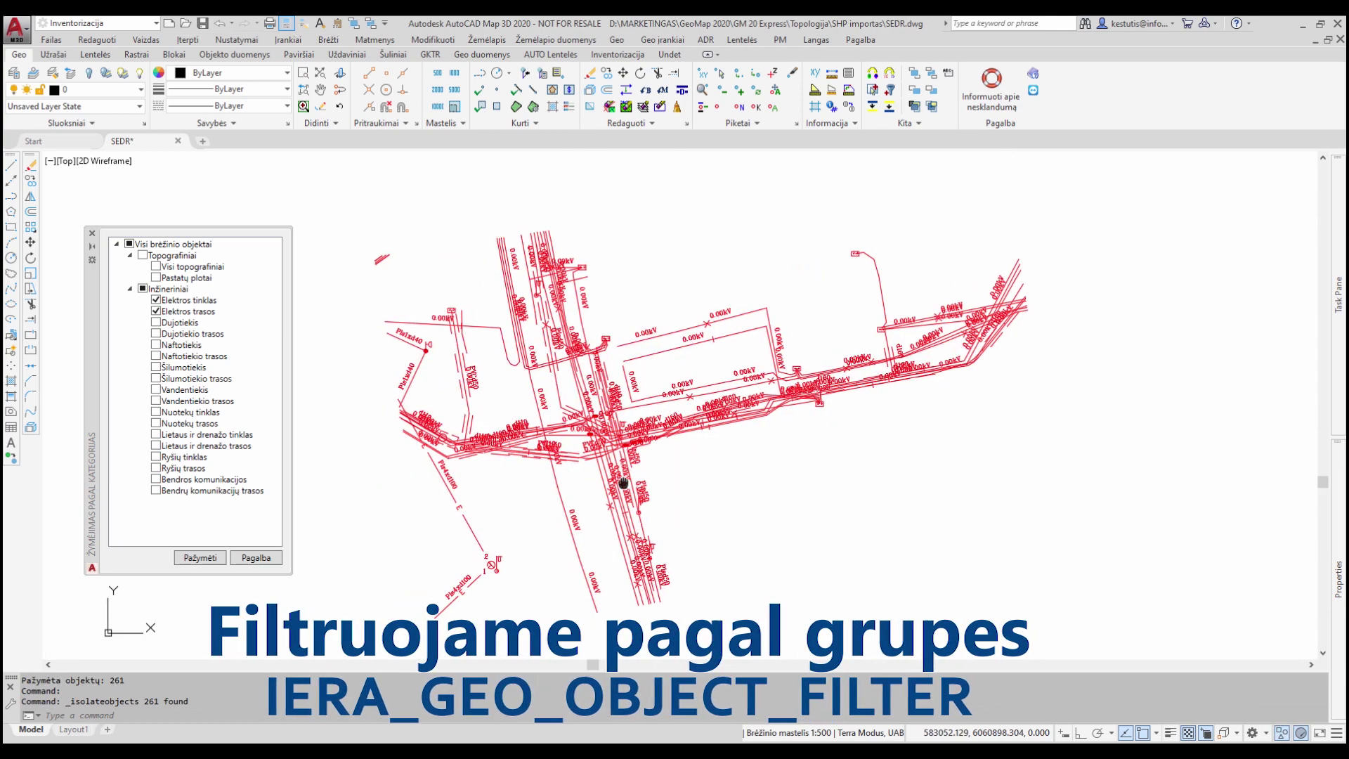
# - Pan and zoom to bring the isolated electrical network into view
pyautogui.scroll(5, 594, 305)
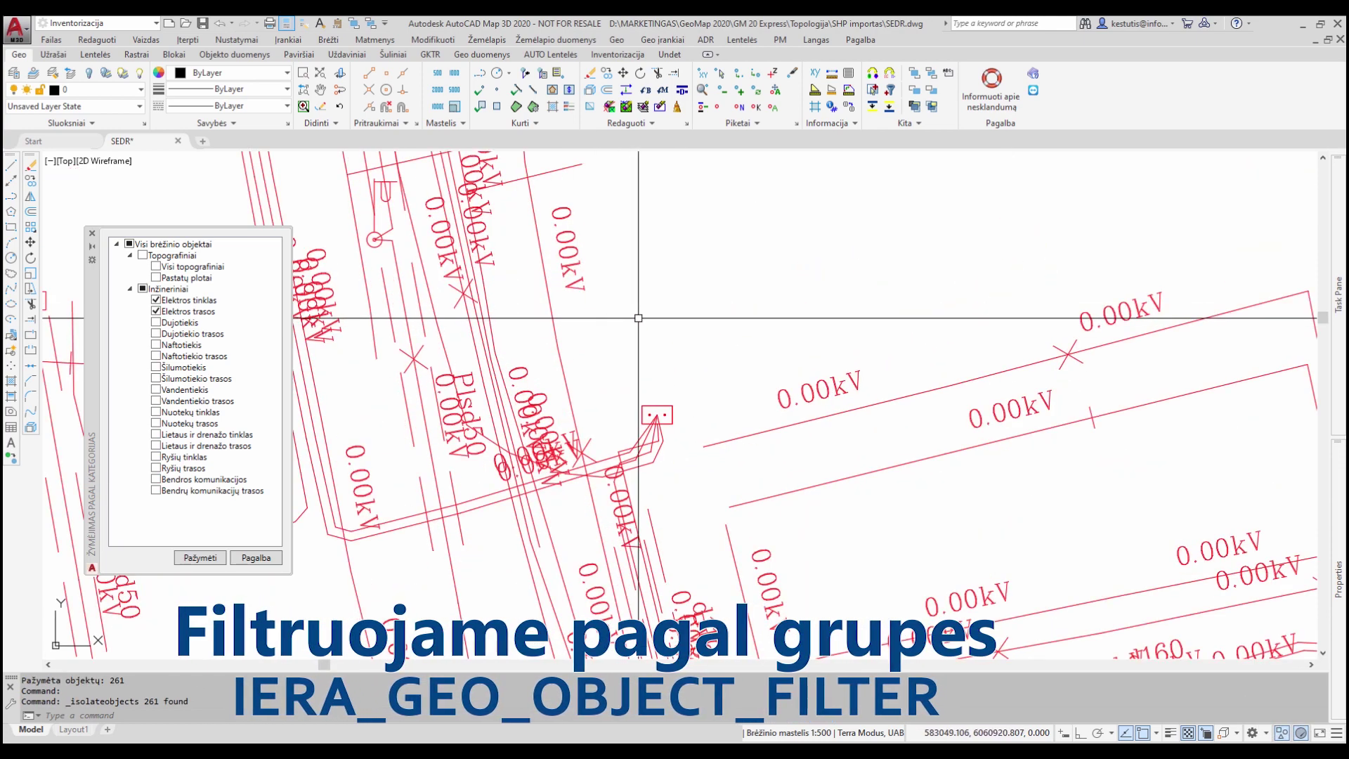
pyautogui.scroll(-3, 638, 318)
pyautogui.scroll(-2, 639, 323)
pyautogui.moveTo(665, 441); pyautogui.dragTo(650, 418, button='middle')
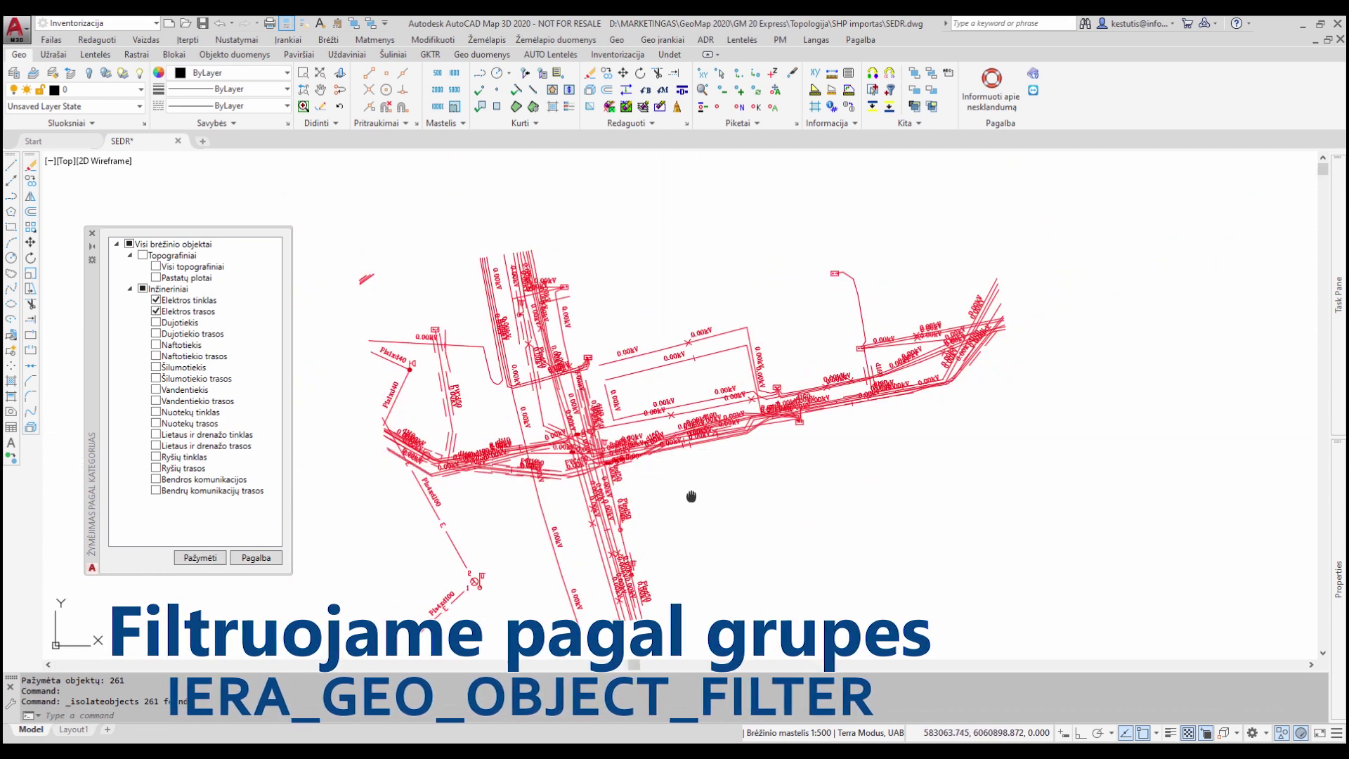
pyautogui.moveTo(692, 503); pyautogui.dragTo(718, 489, button='middle')
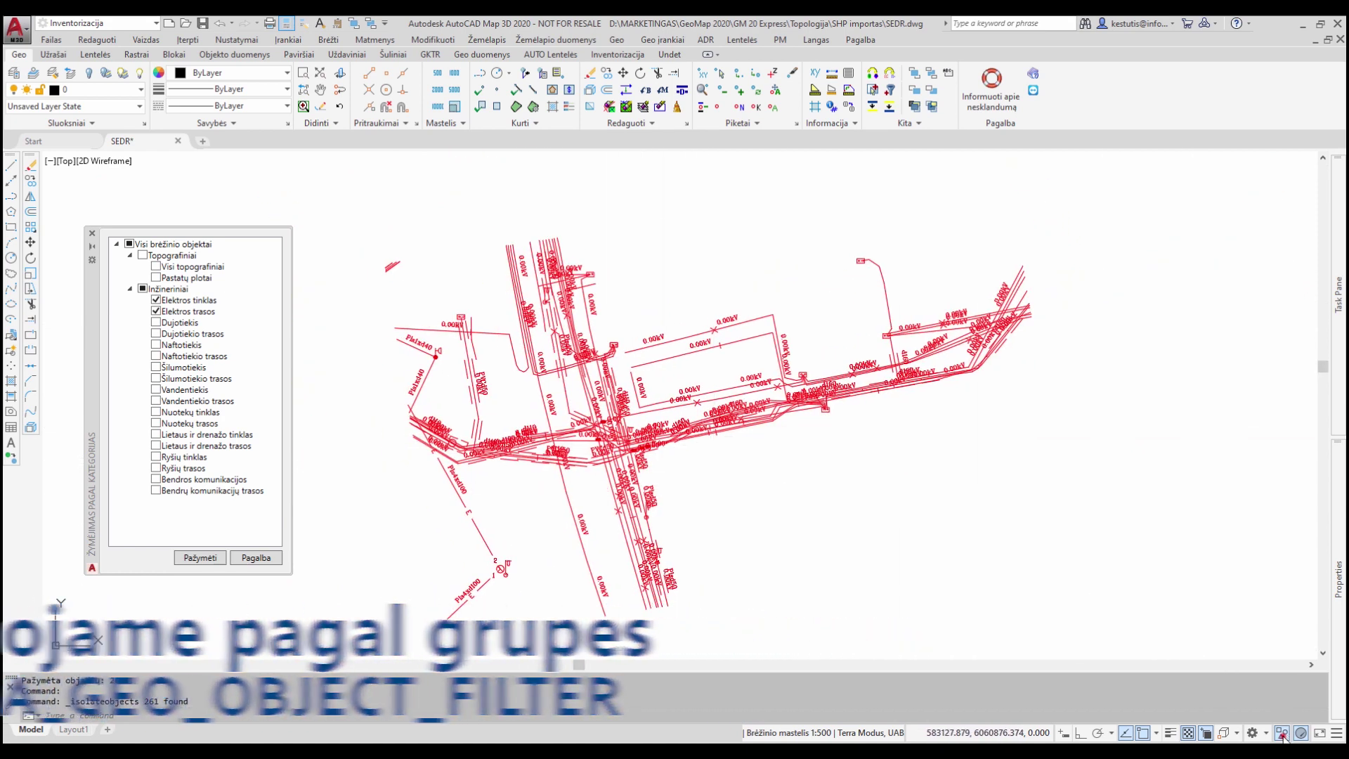
# - End isolation, then select all Inžineriniai categories and hide the 644 engineering objects
pyautogui.hotkey('ctrl', 'shift', 'i')
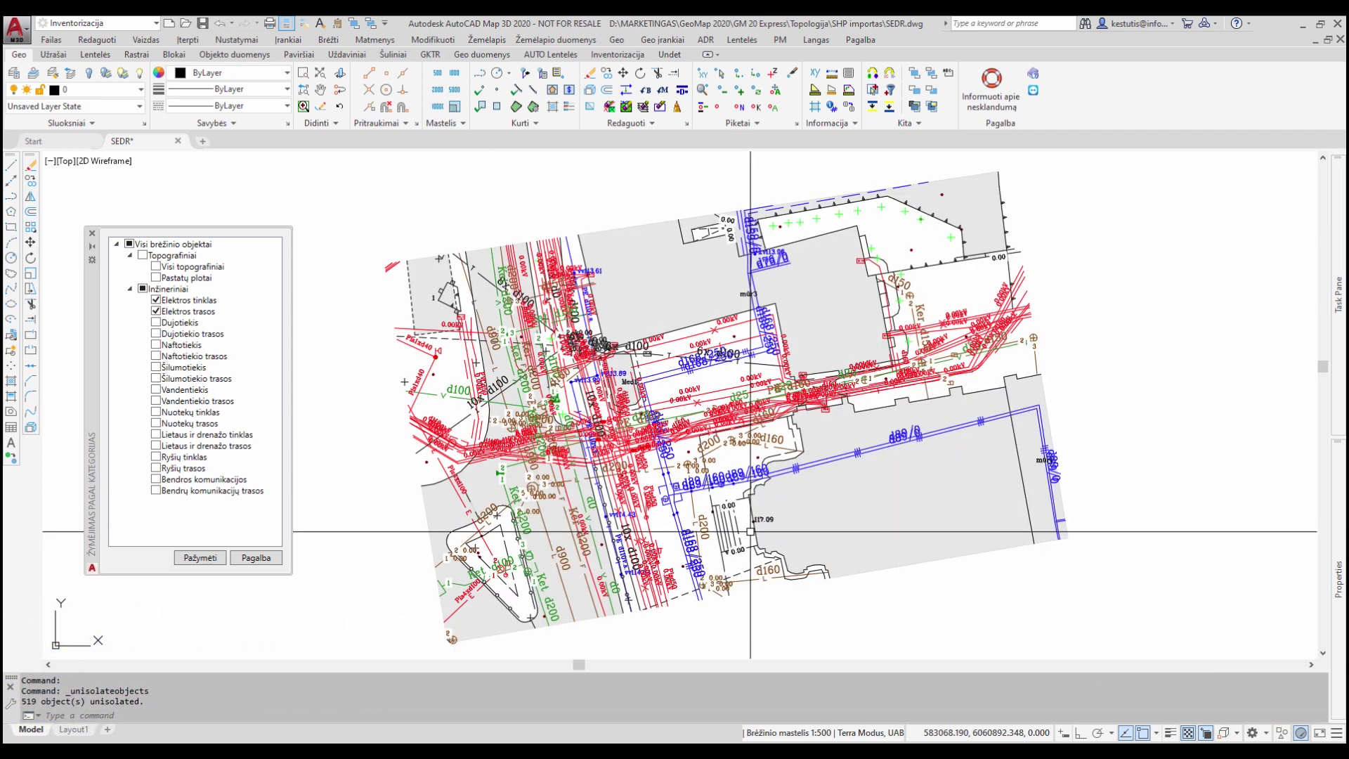
pyautogui.click(143, 290)
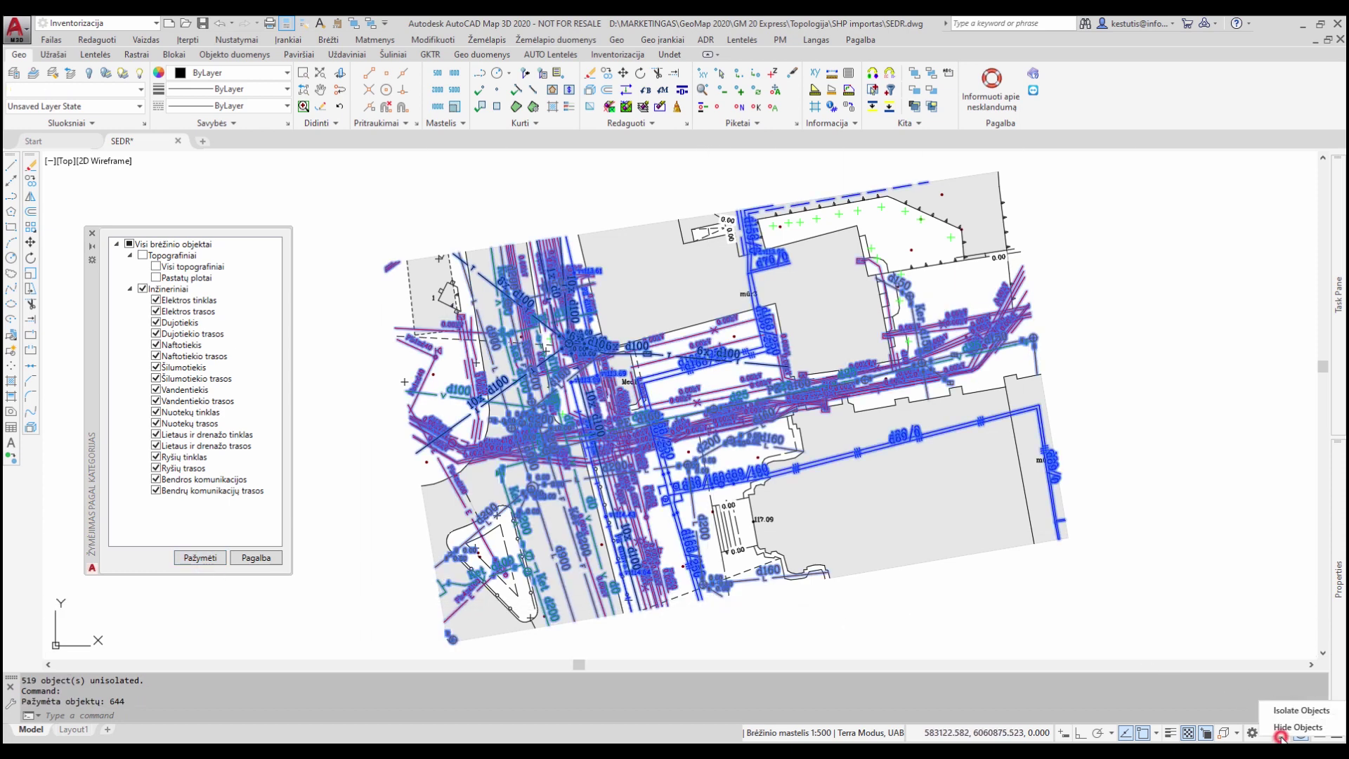
pyautogui.hotkey('ctrl', 'shift', 'h')
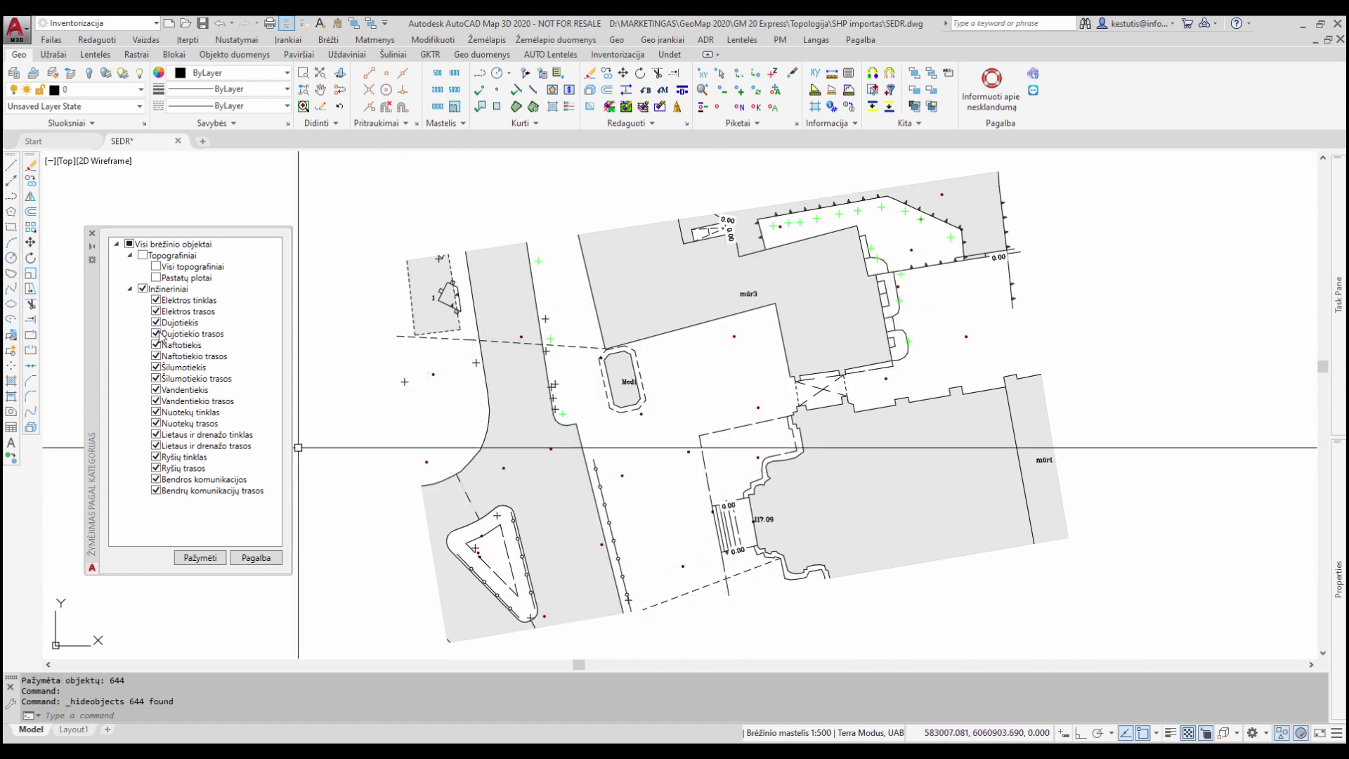
pyautogui.click(1283, 735)
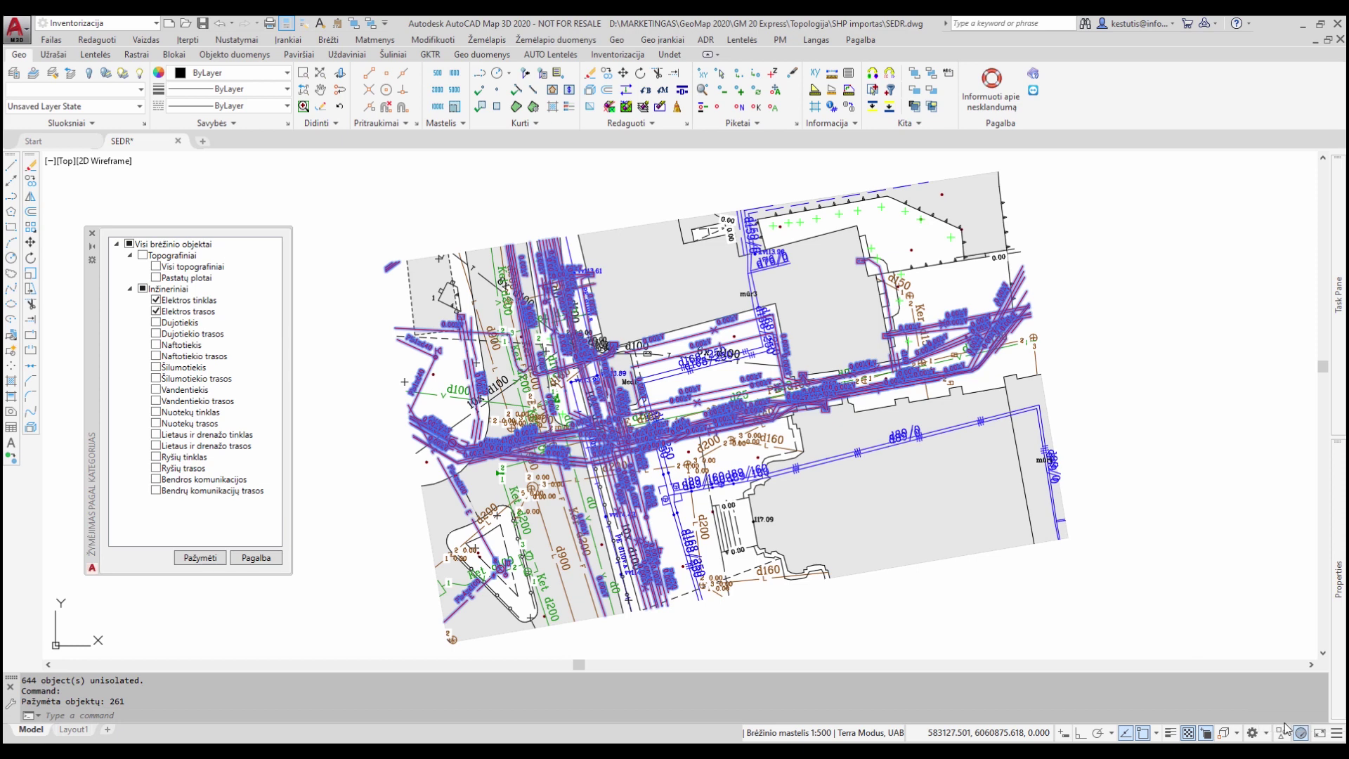
# - Hide the 261 electricity objects and the gas and heating objects, close the filter, then end isolation
pyautogui.click(1286, 731)
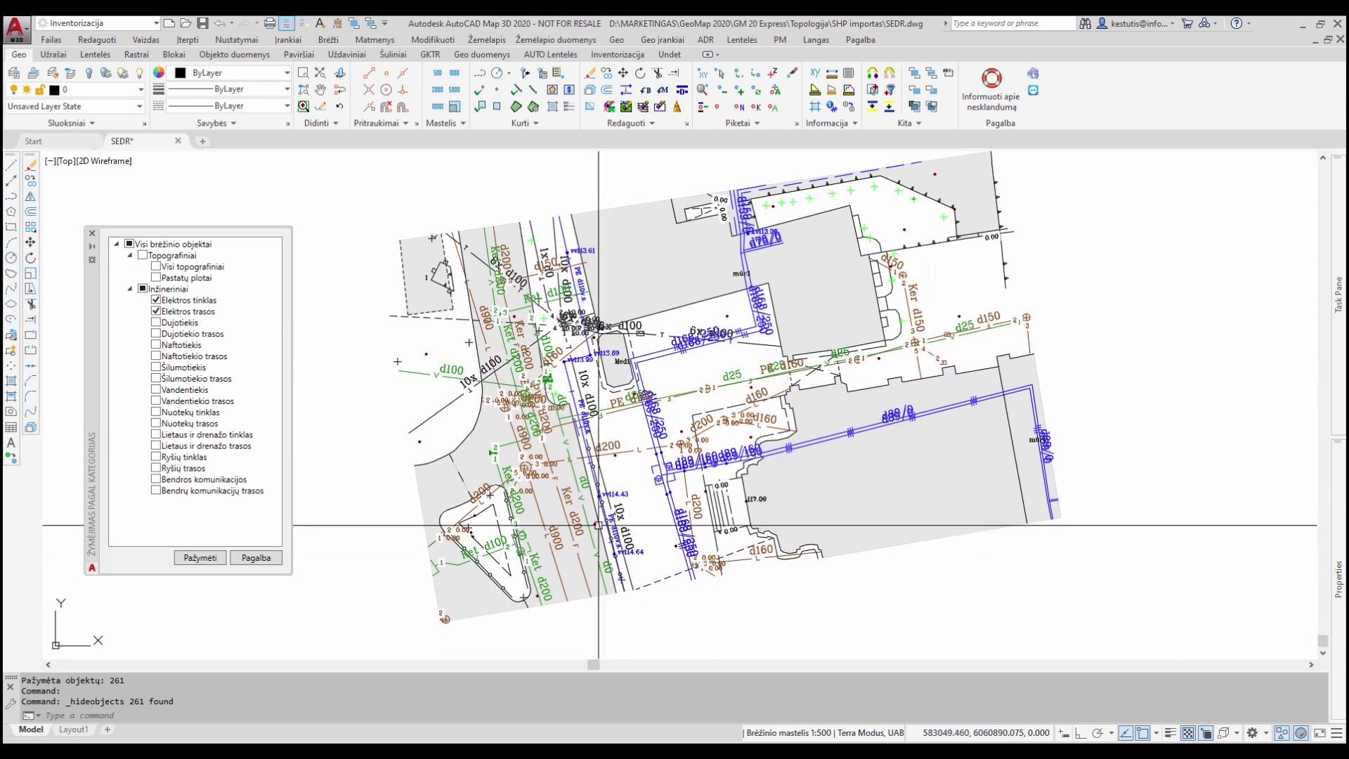
pyautogui.scroll(2, 548, 427)
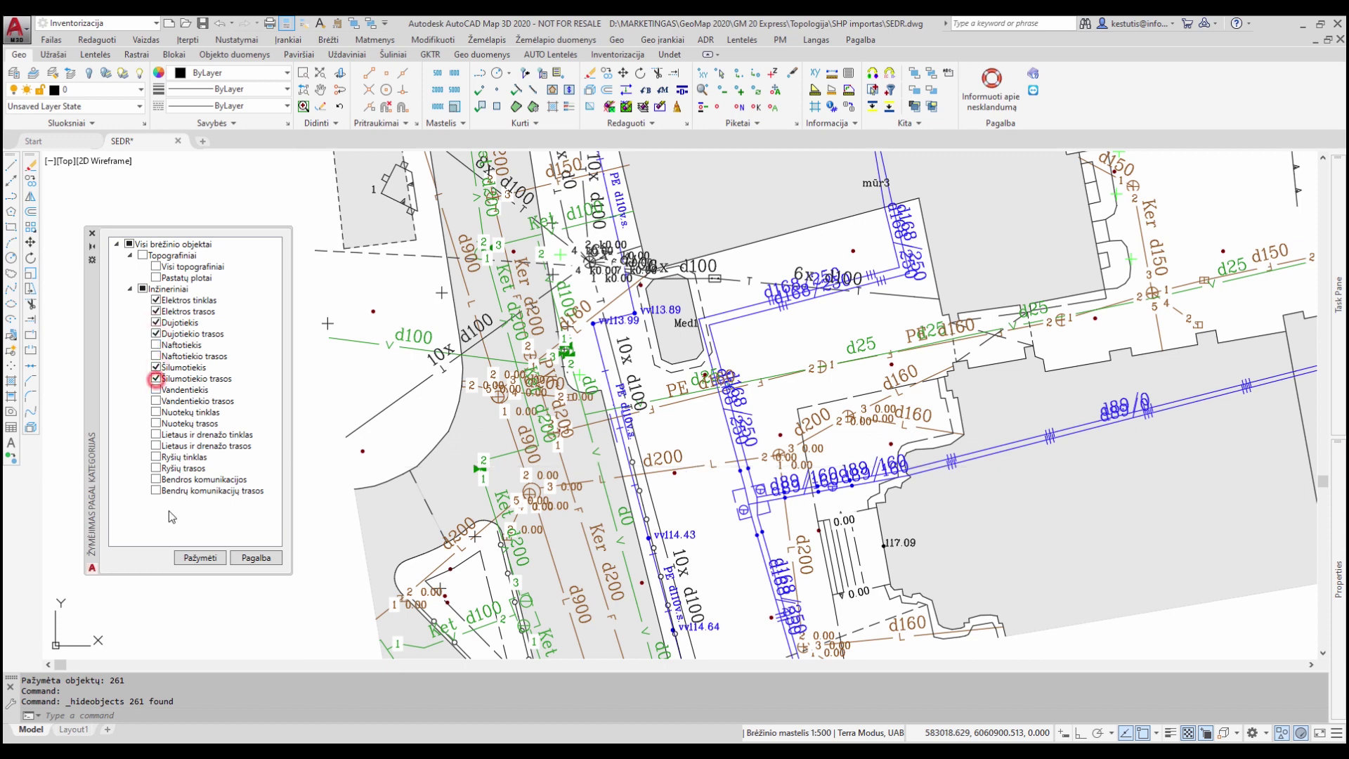
pyautogui.click(200, 560)
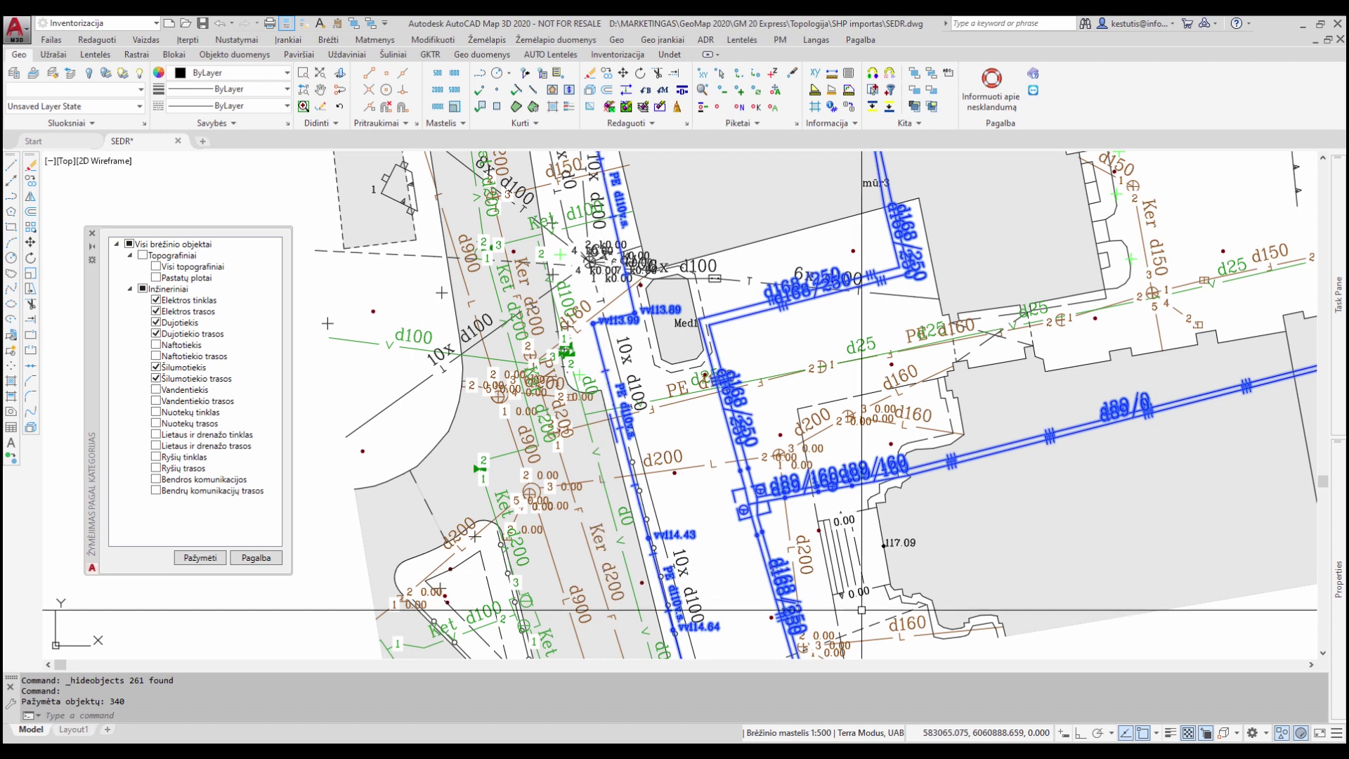
pyautogui.click(1282, 733)
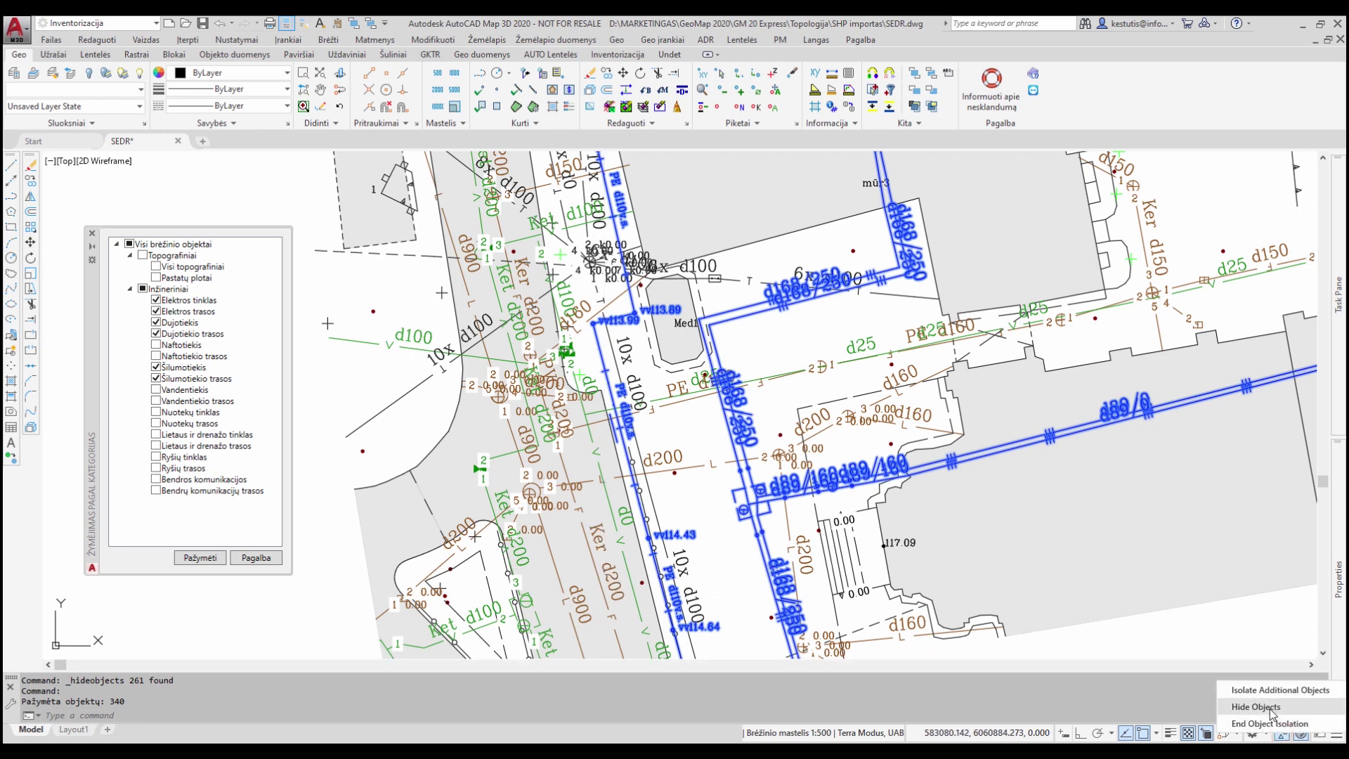
pyautogui.scroll(-6, 646, 321)
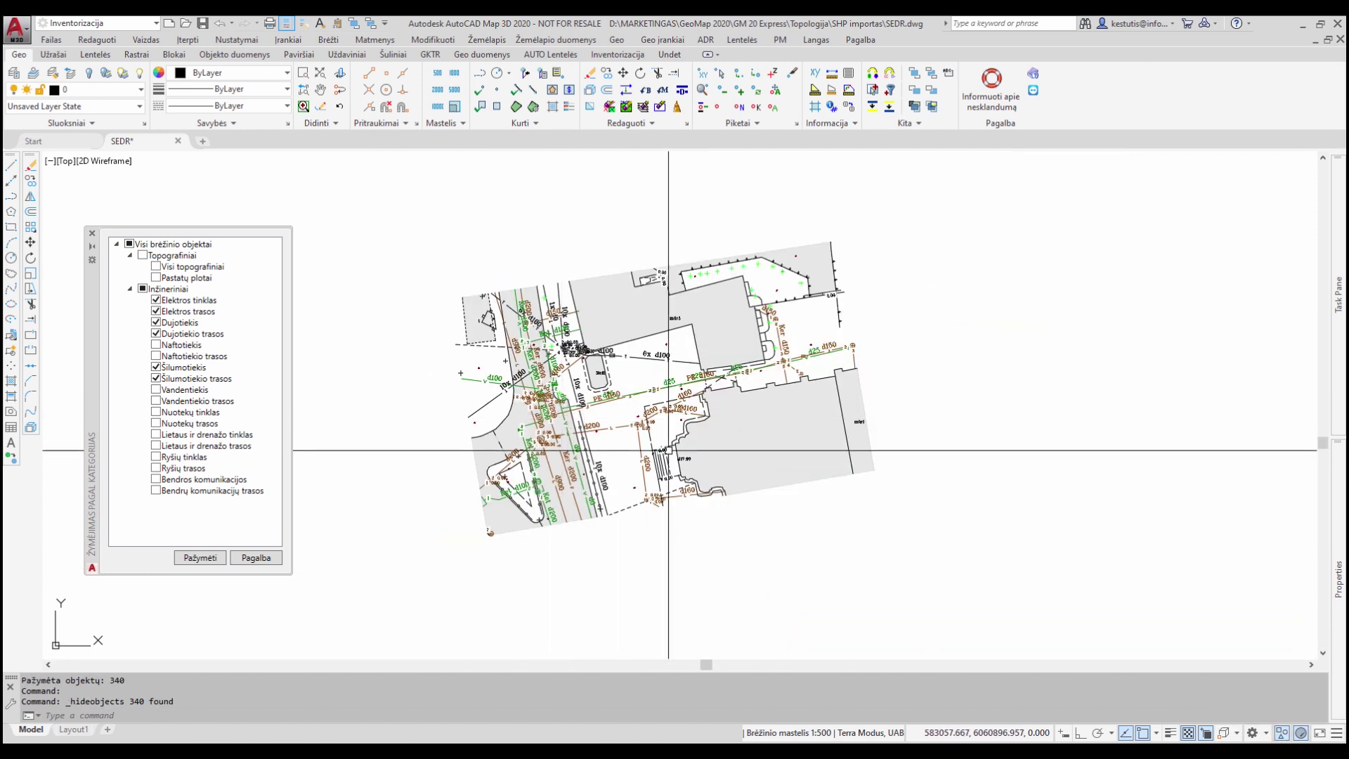
pyautogui.click(91, 234)
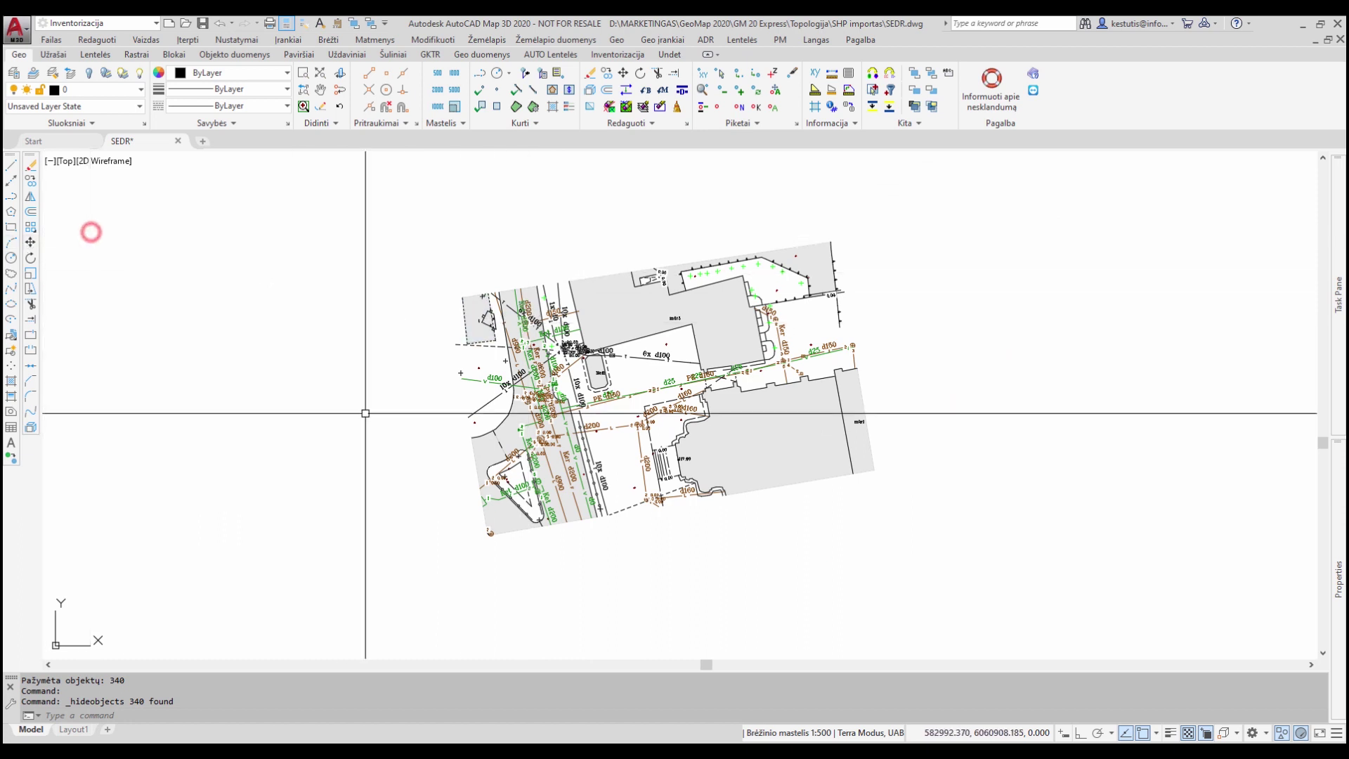
pyautogui.click(1281, 735)
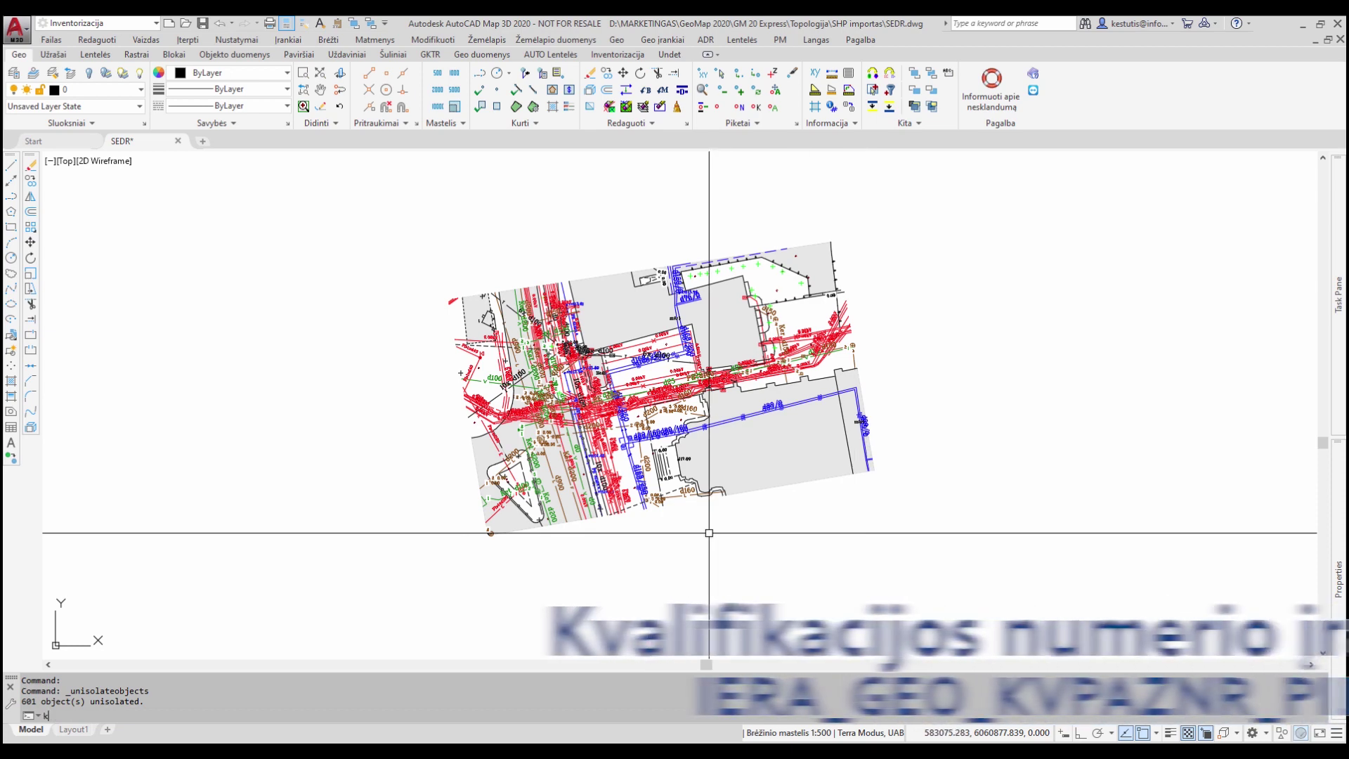
# - Run the Kvpaz command and assign 1GKV-000 to all Topografiniai and Inžineriniai categories
pyautogui.write('Kvpaz')
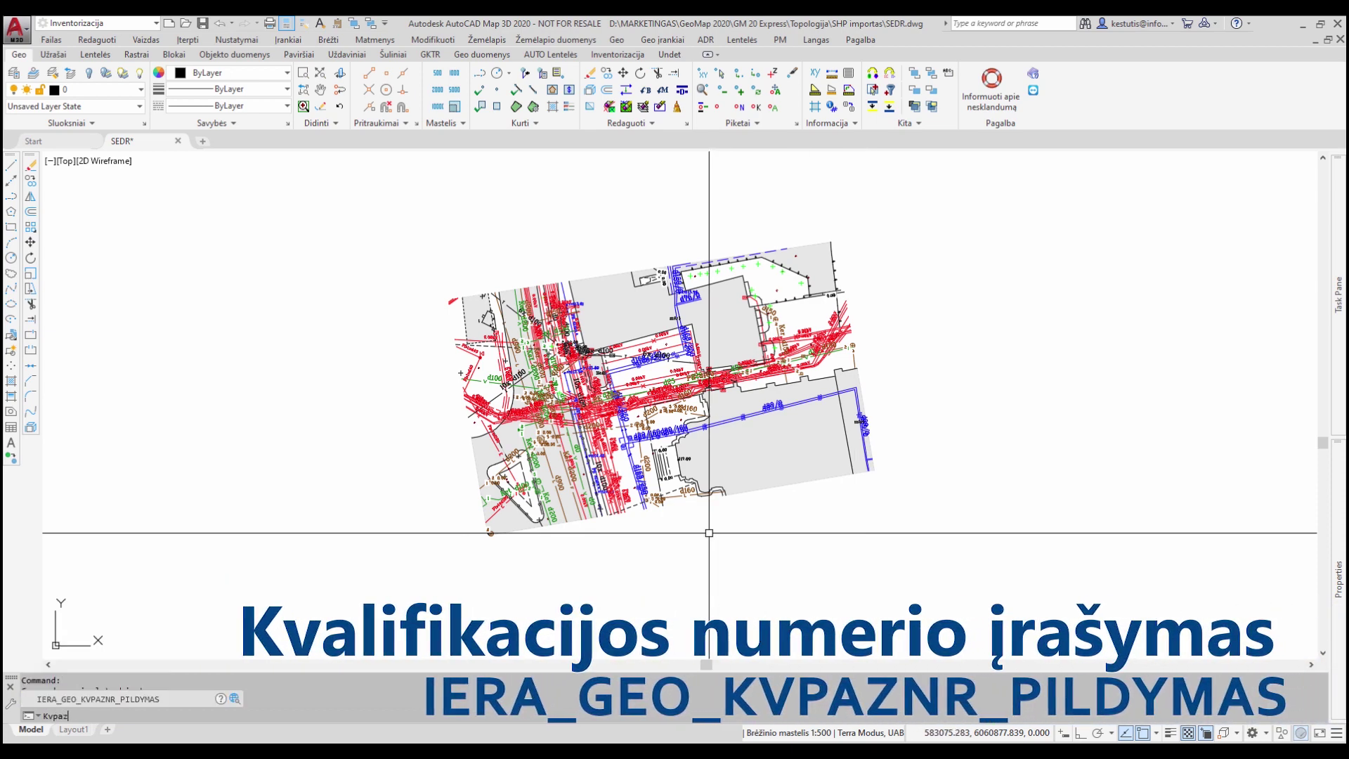
pyautogui.press('Return')
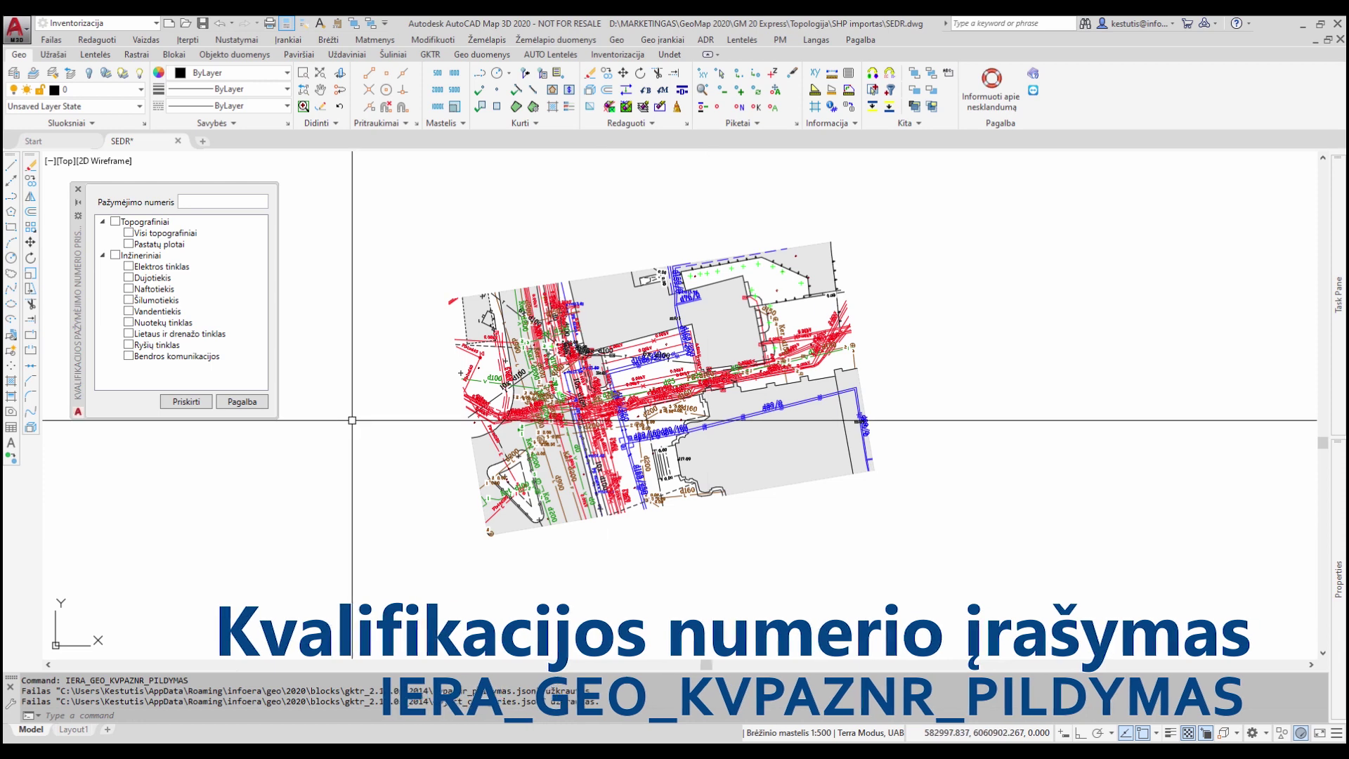
pyautogui.click(116, 222)
pyautogui.write('1GKV-000')
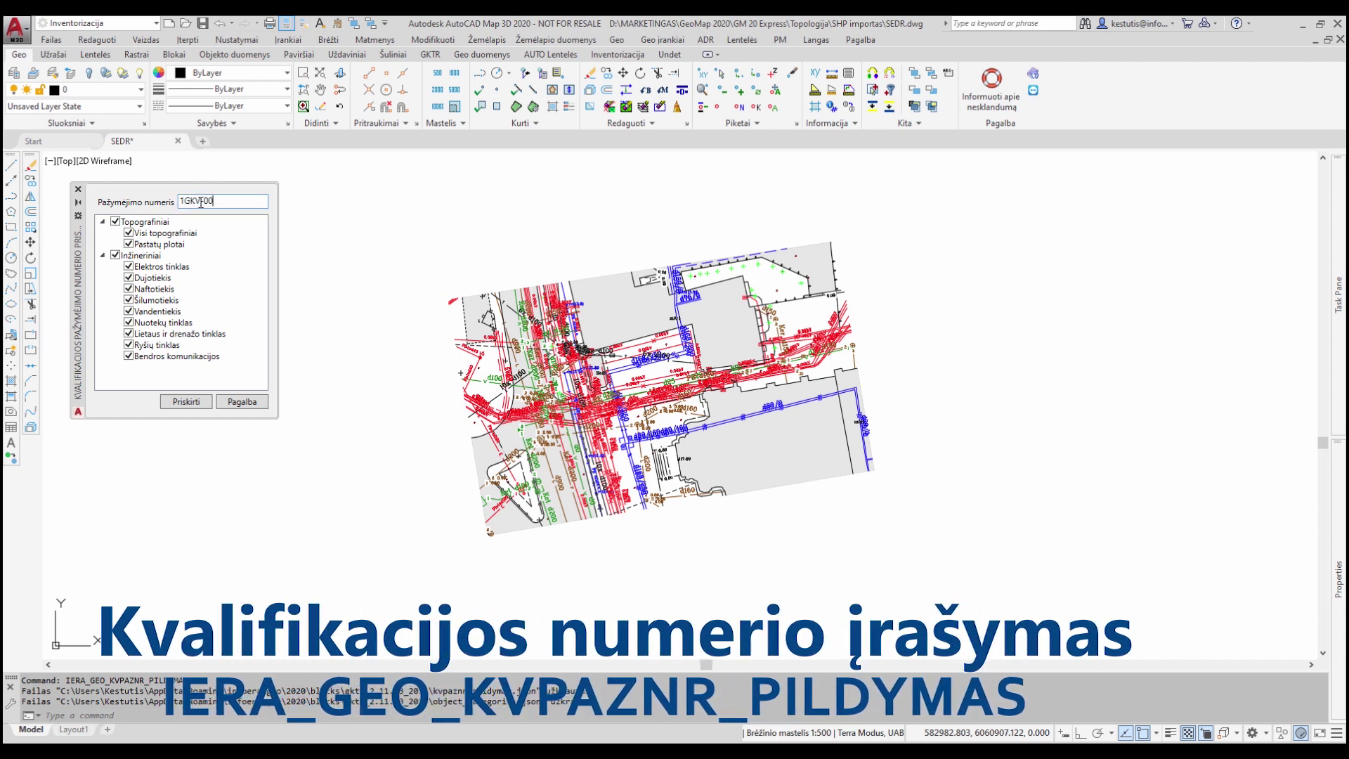
pyautogui.click(203, 410)
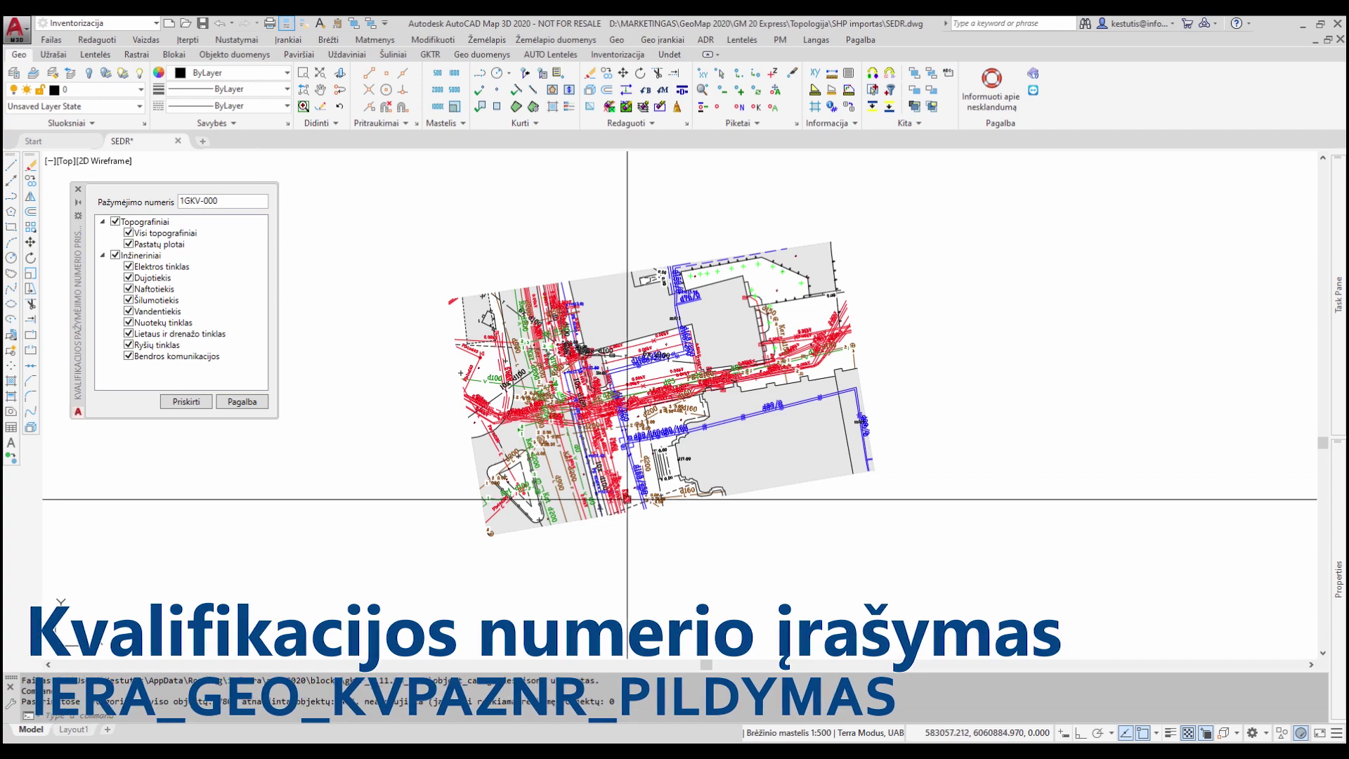
# - Check the blue pipe polyline's KVPAZNR value in the Properties palette
pyautogui.scroll(5, 627, 499)
pyautogui.scroll(5, 602, 450)
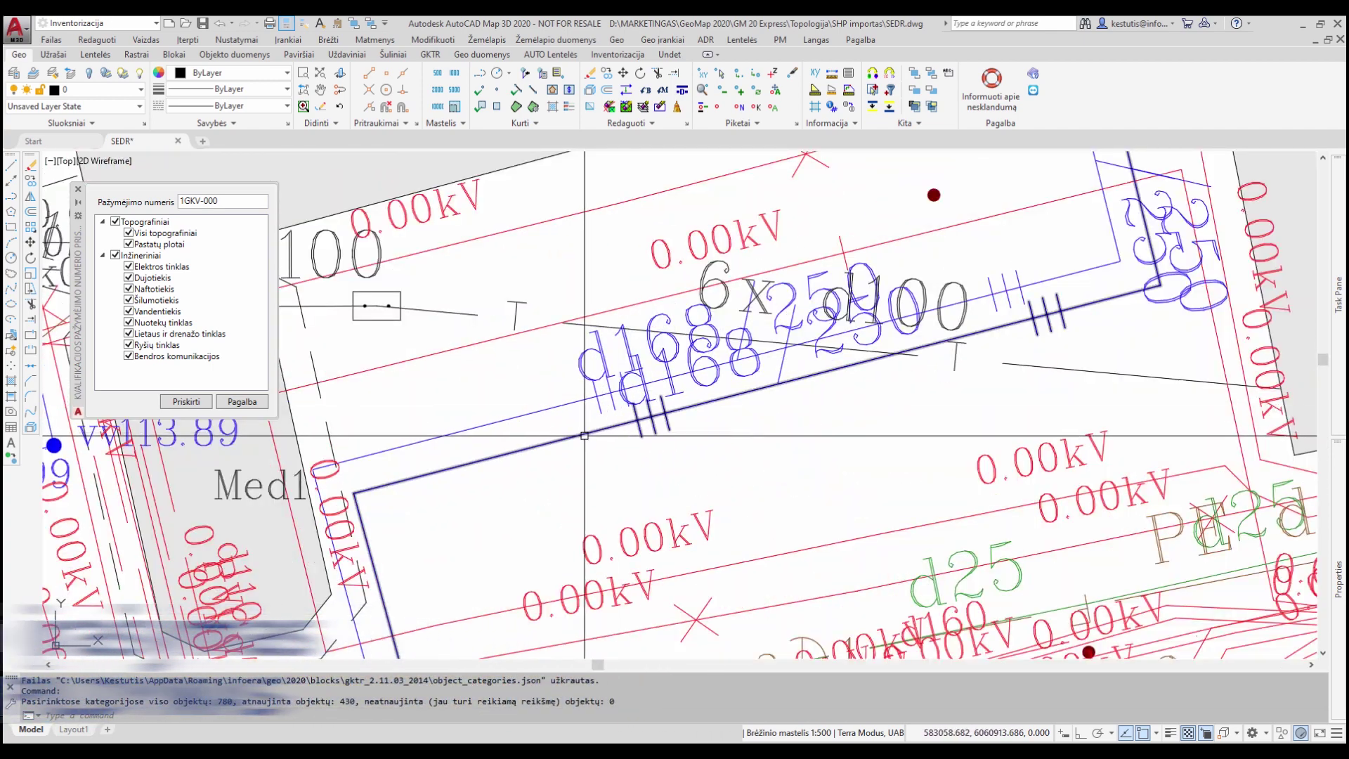
pyautogui.click(585, 436)
pyautogui.hotkey('ctrl', '1')
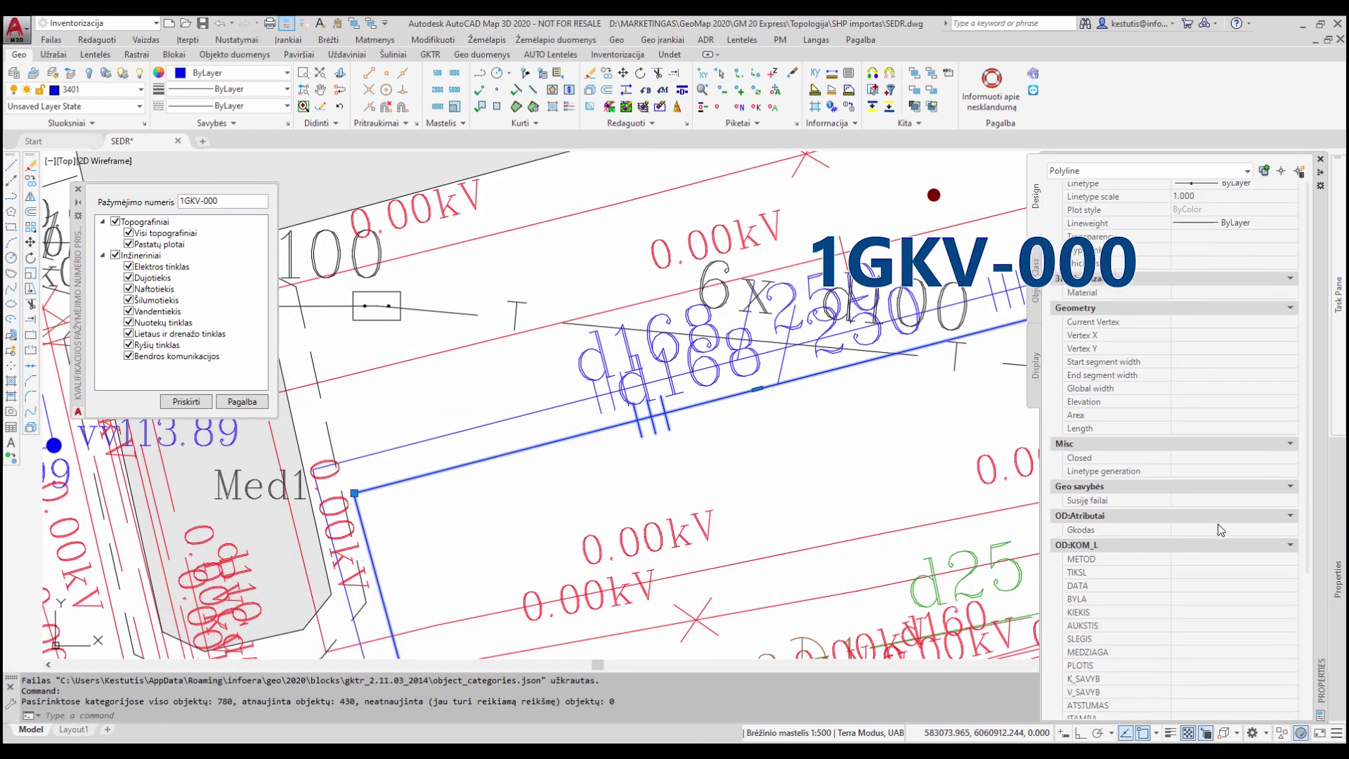
pyautogui.click(1237, 626)
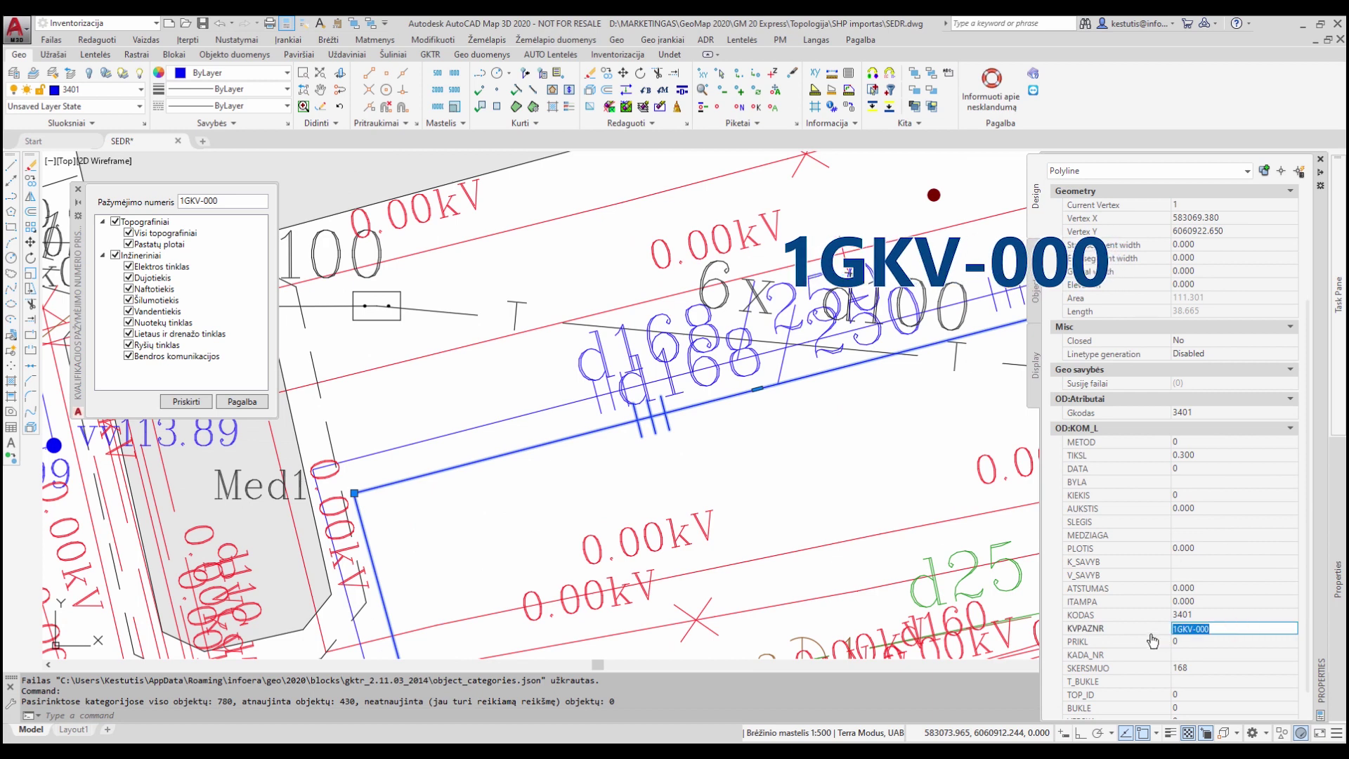
pyautogui.press('Escape')
pyautogui.hotkey('ctrl', '1')
# - Check the KVPAZNR value of the nearby small rectangular block
pyautogui.moveTo(600, 359); pyautogui.dragTo(710, 397, button='middle')
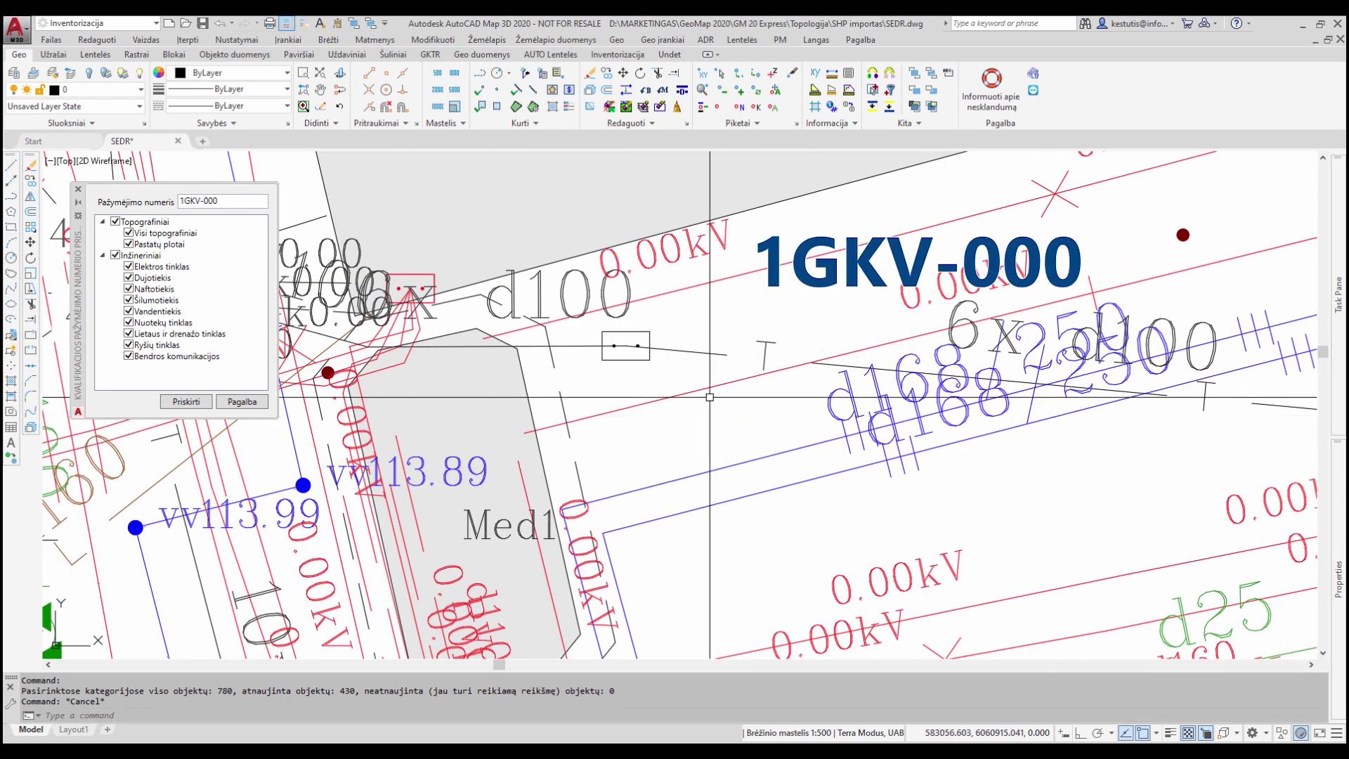
pyautogui.click(625, 346)
pyautogui.click(1295, 584)
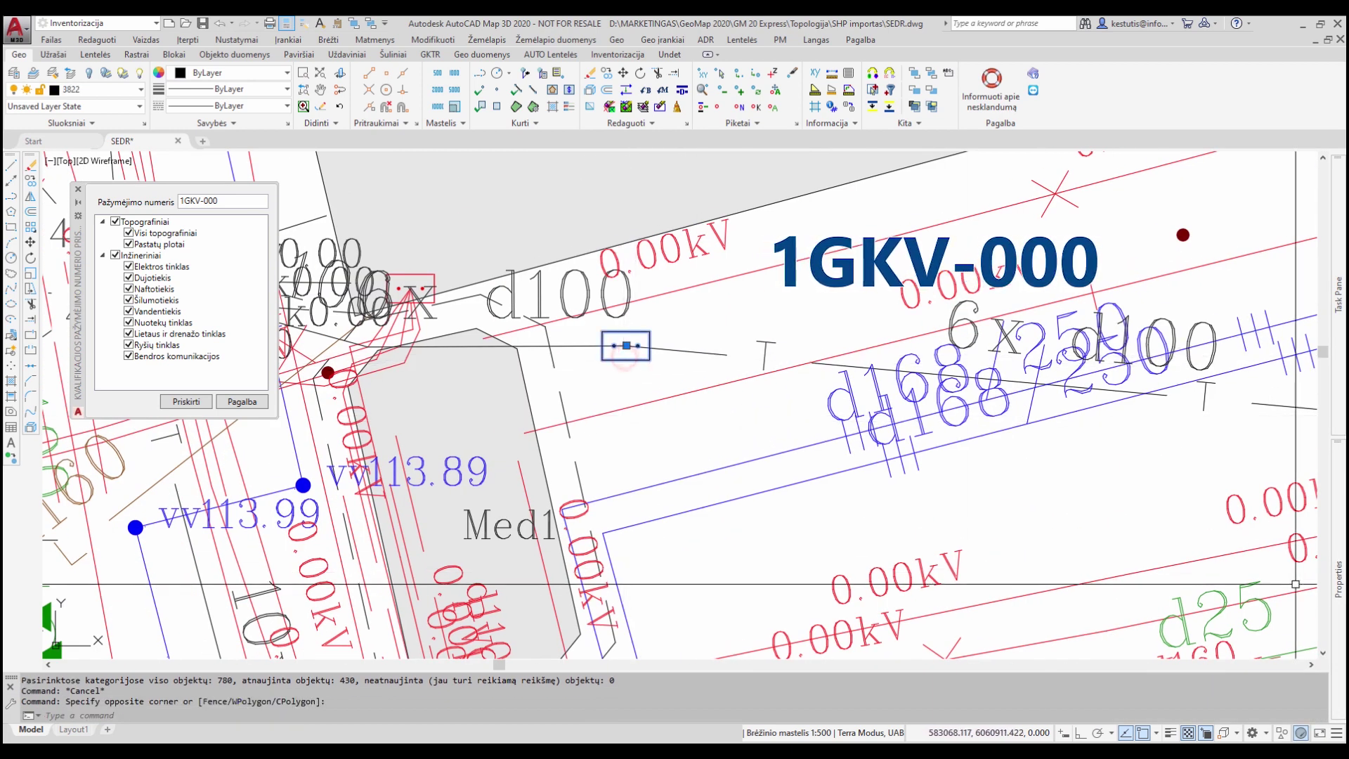
pyautogui.hotkey('ctrl', '1')
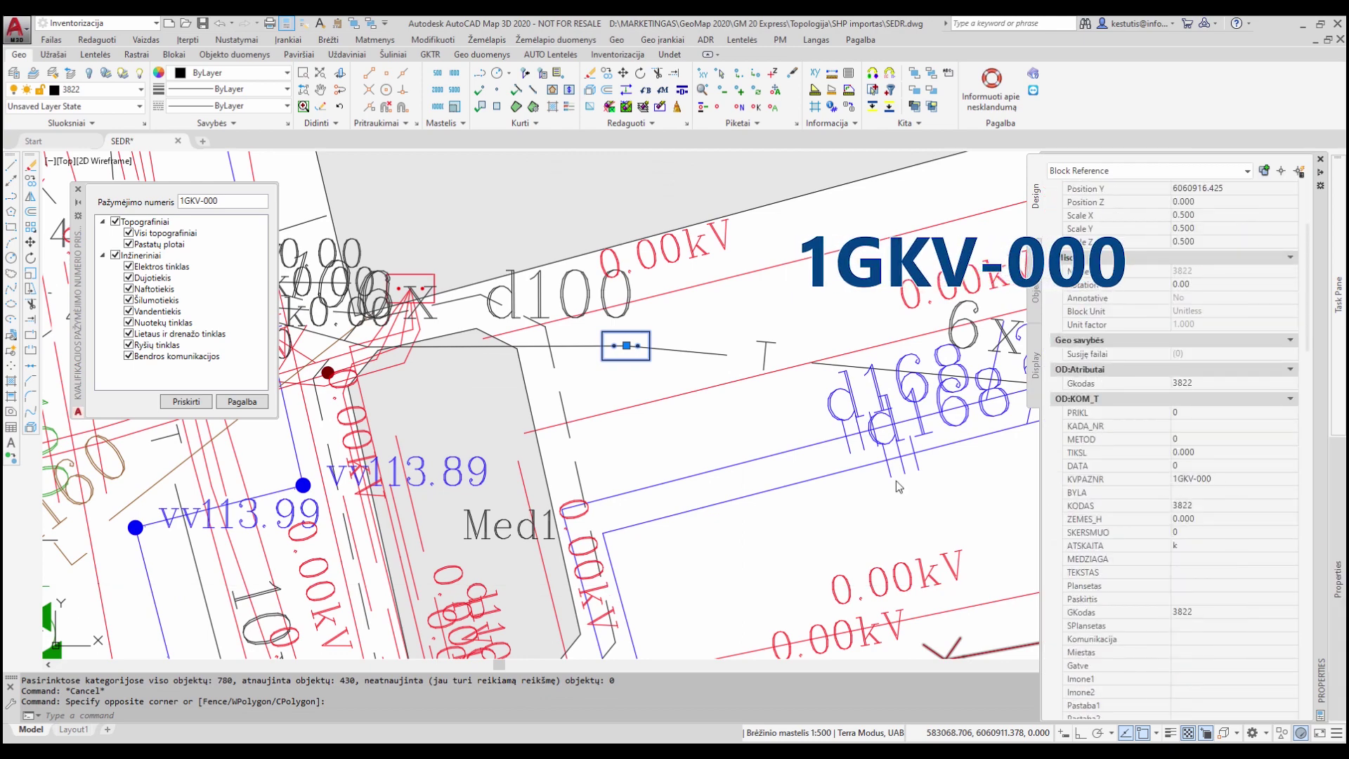
pyautogui.press('Escape')
pyautogui.hotkey('ctrl', '1')
# - Confirm the building MPolygon near the centre shows KVPAZNR 1GKV-000
pyautogui.scroll(-5, 629, 428)
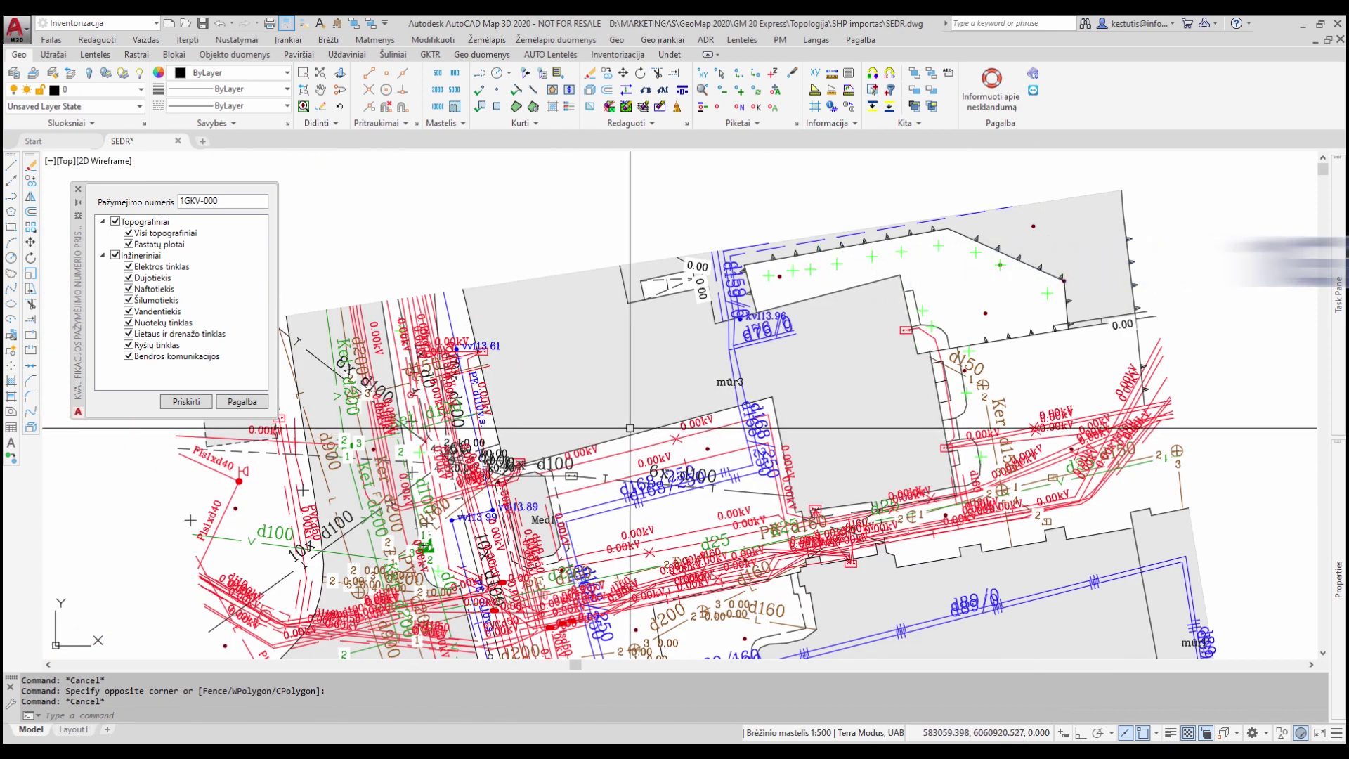
pyautogui.click(623, 432)
pyautogui.click(716, 505)
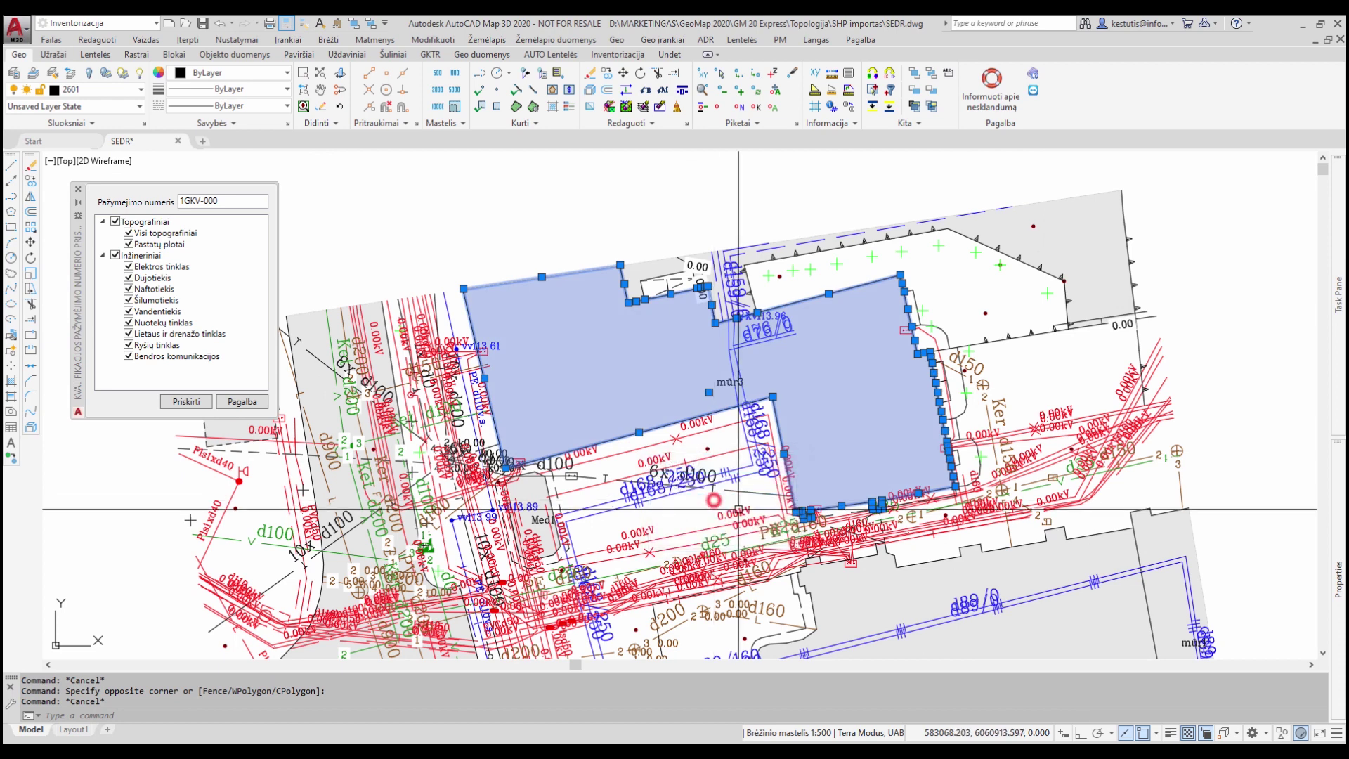
pyautogui.hotkey('ctrl', '1')
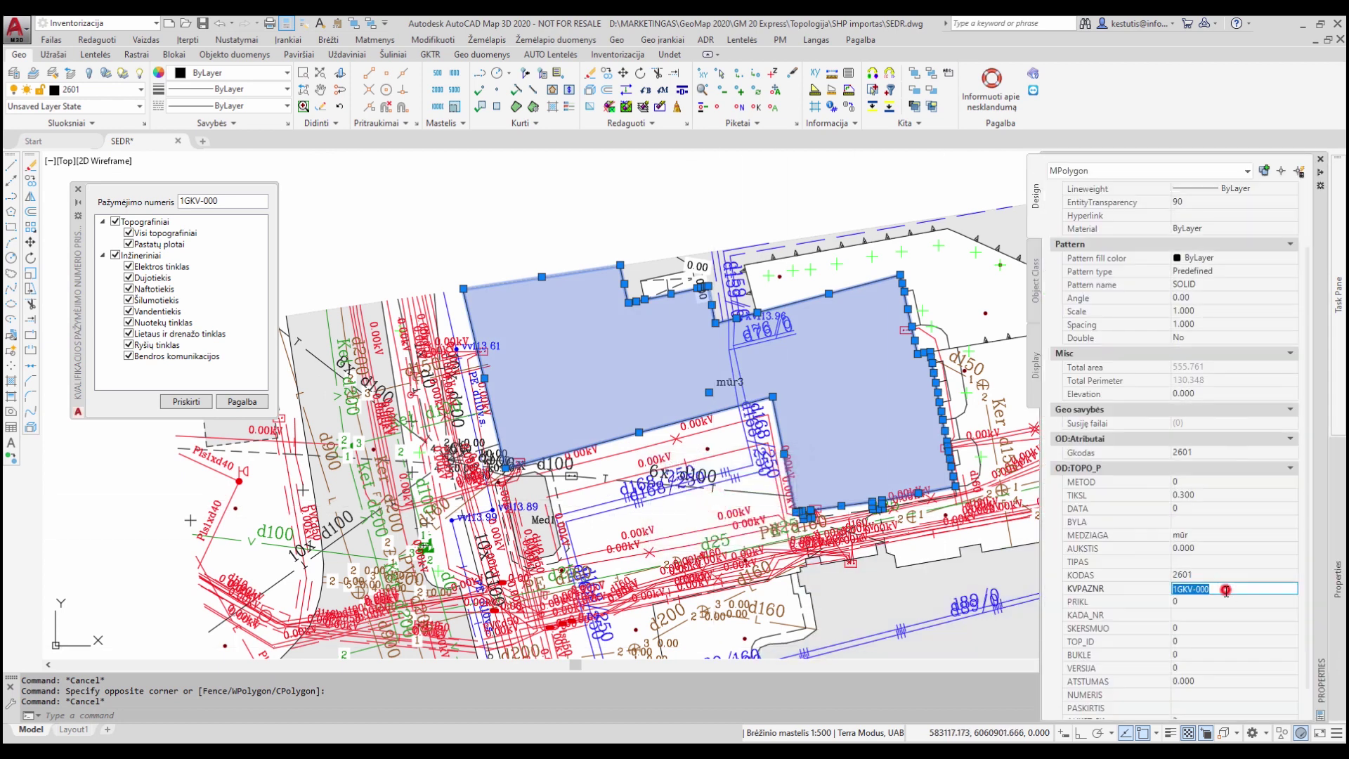
pyautogui.press('Escape')
pyautogui.hotkey('ctrl', '1')
# - Zoom to the triangular island and check its block's KVPAZNR value
pyautogui.scroll(-5, 678, 407)
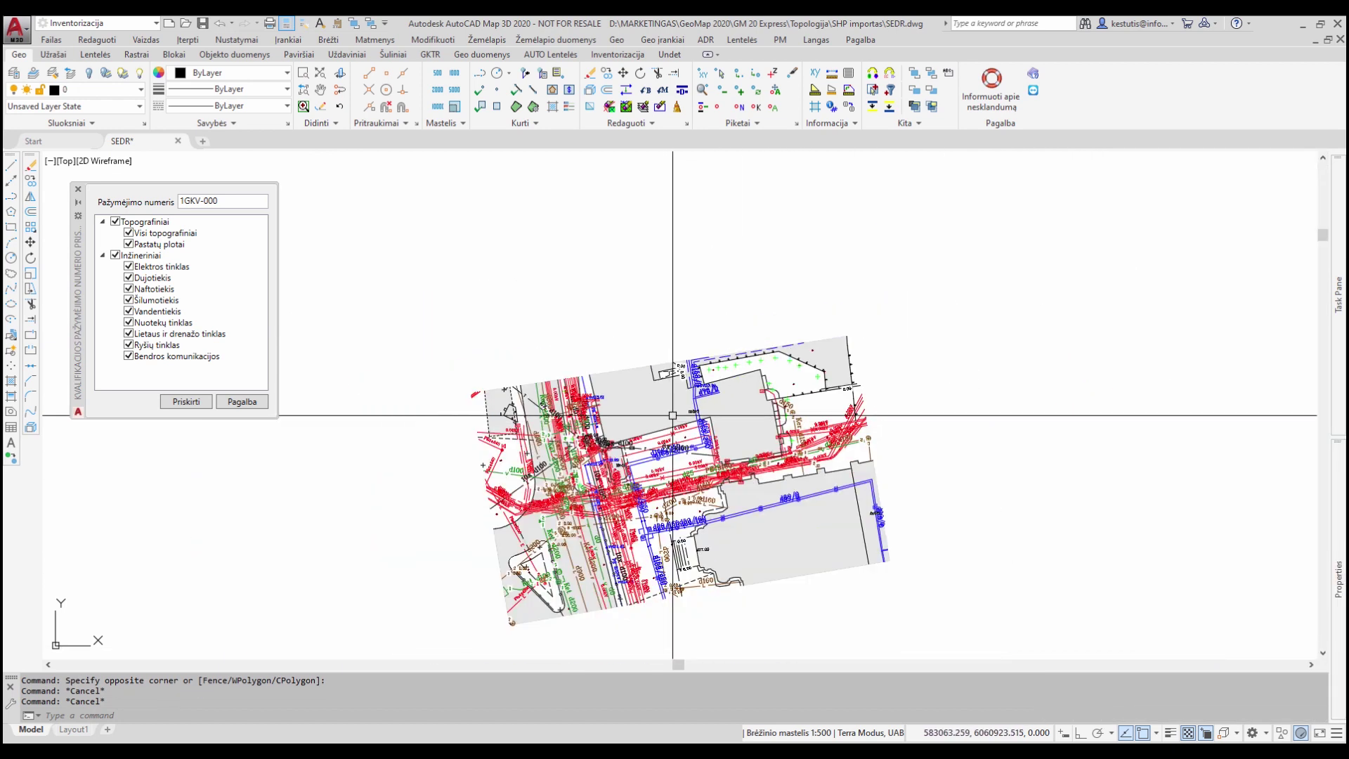
pyautogui.scroll(2, 585, 576)
pyautogui.scroll(2, 555, 506)
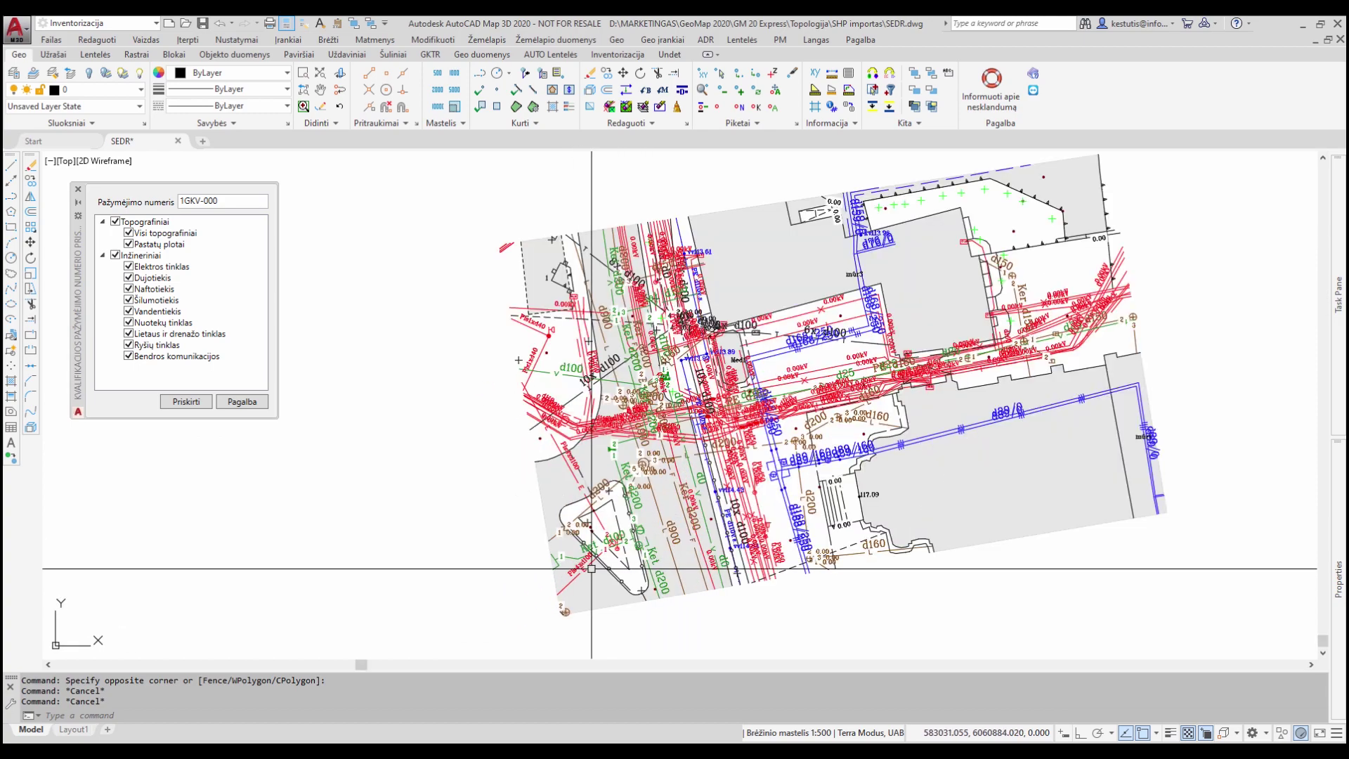
pyautogui.scroll(3, 527, 450)
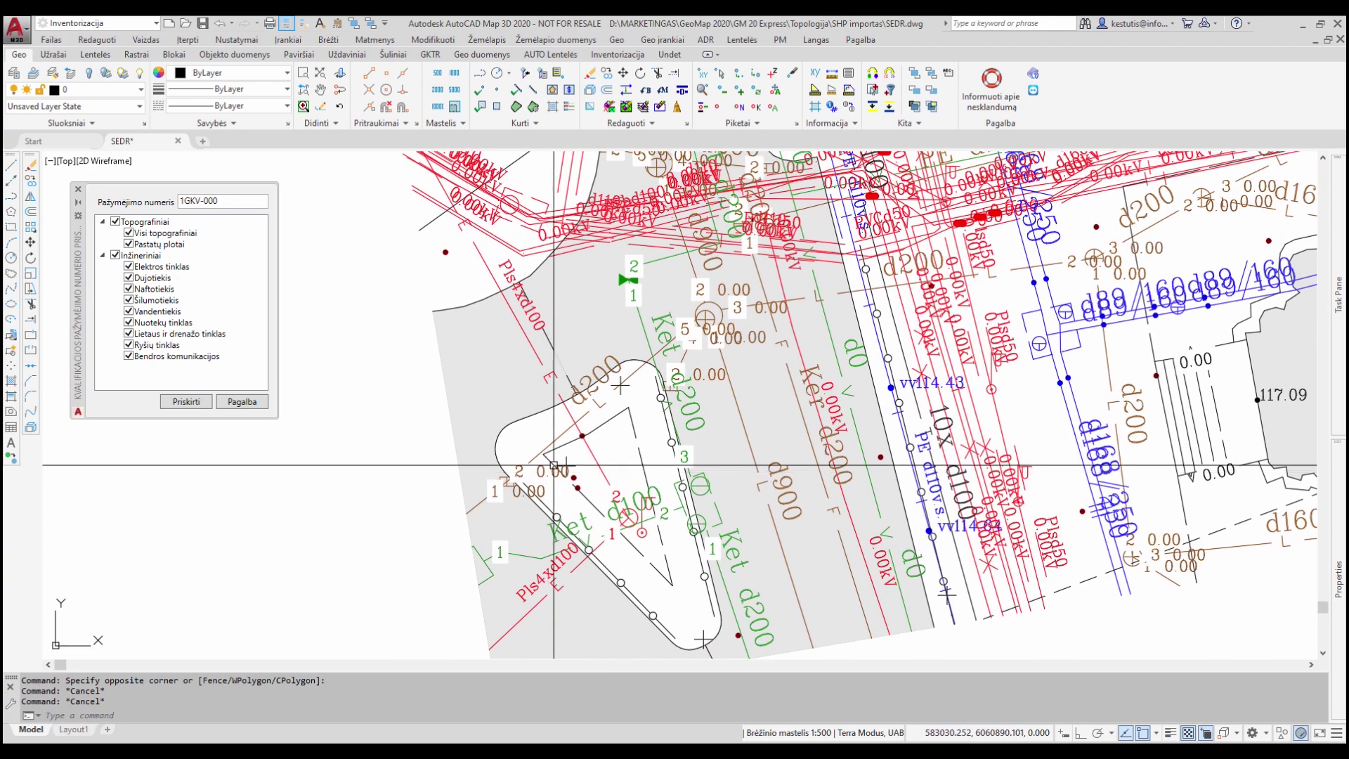
pyautogui.scroll(4, 497, 486)
pyautogui.click(497, 486)
pyautogui.hotkey('ctrl', '1')
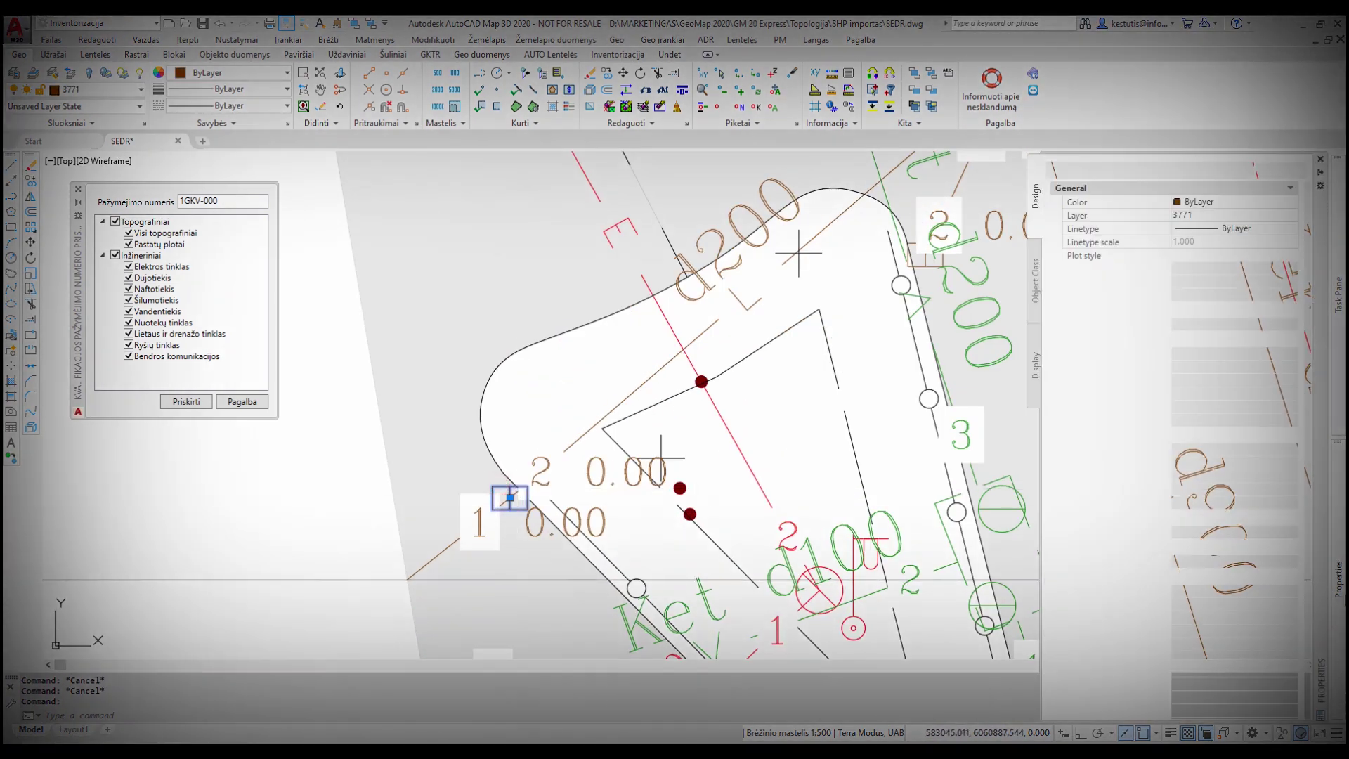